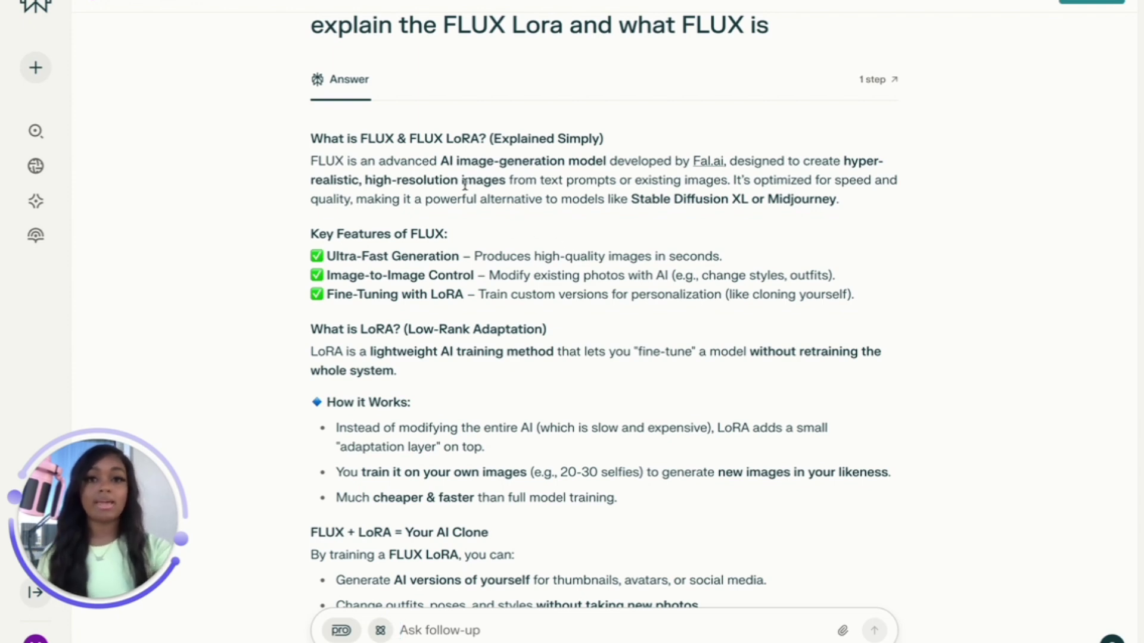
pyautogui.moveTo(441, 165); pyautogui.dragTo(609, 179)
pyautogui.click(609, 178)
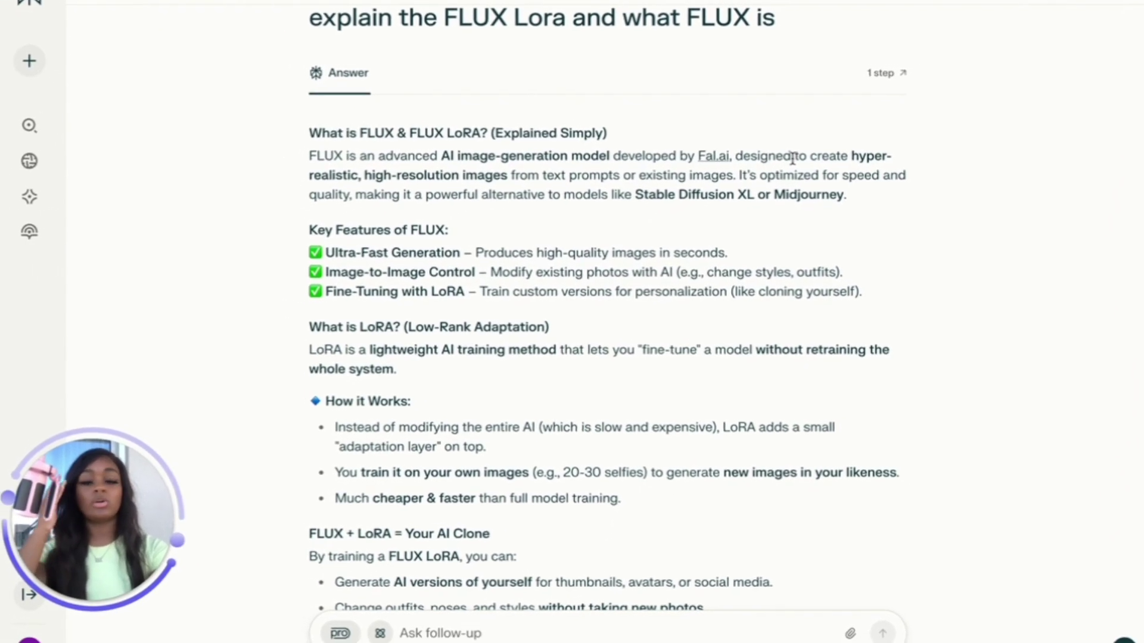
pyautogui.moveTo(309, 233); pyautogui.dragTo(489, 275)
pyautogui.click(554, 273)
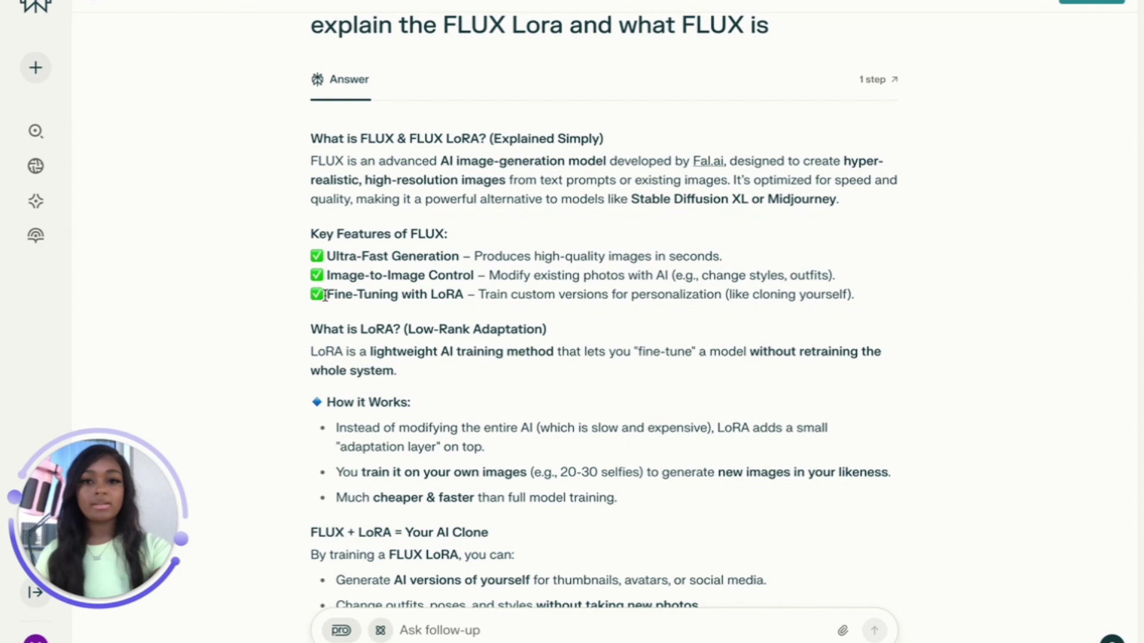
pyautogui.tripleClick(551, 291)
pyautogui.click(632, 294)
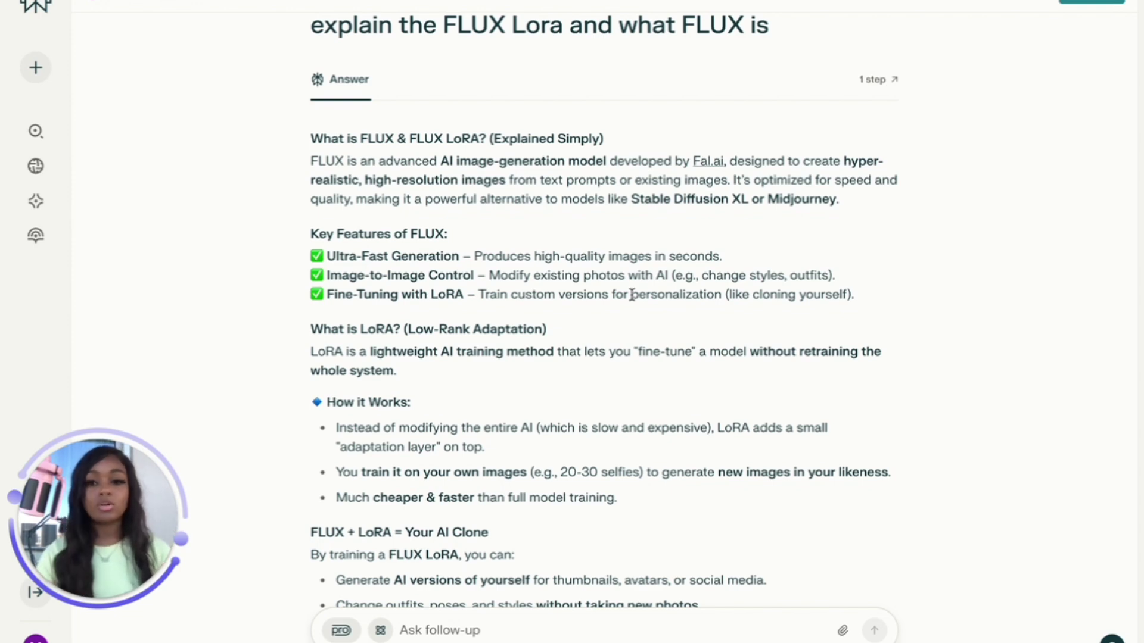
pyautogui.scroll(-4, 632, 294)
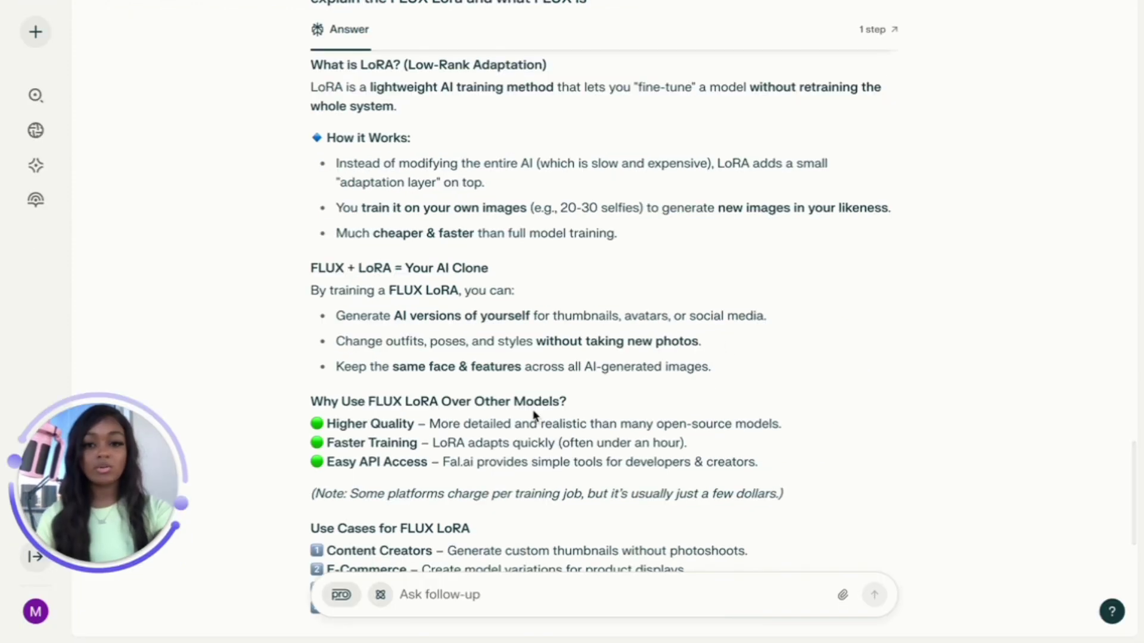
pyautogui.scroll(6, 534, 451)
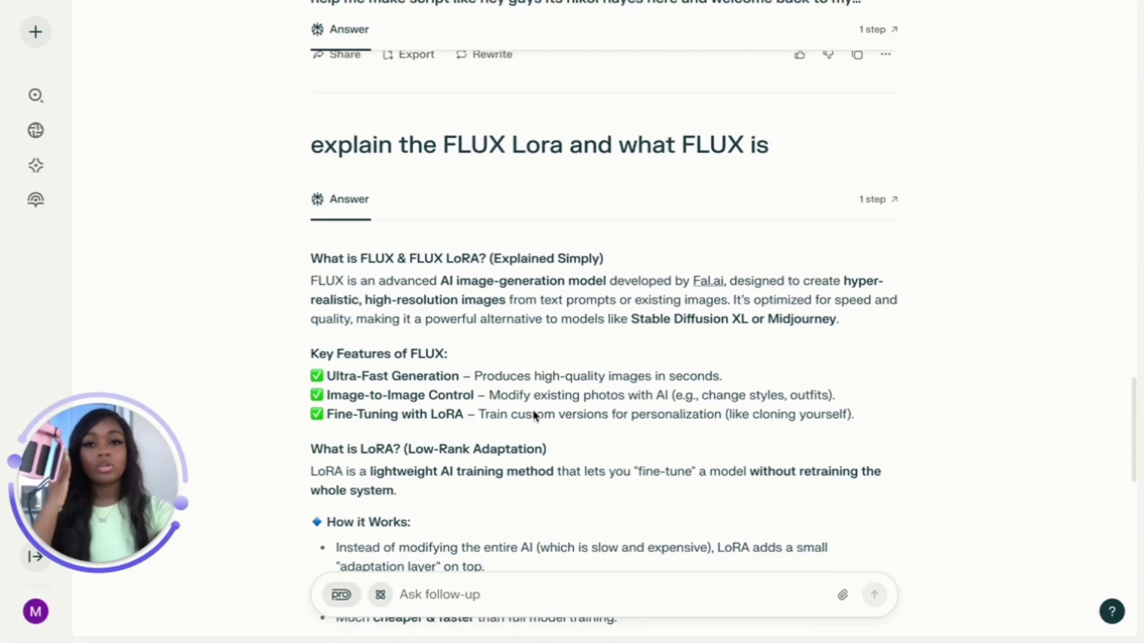
pyautogui.scroll(-1, 534, 415)
pyautogui.moveTo(2, 342)
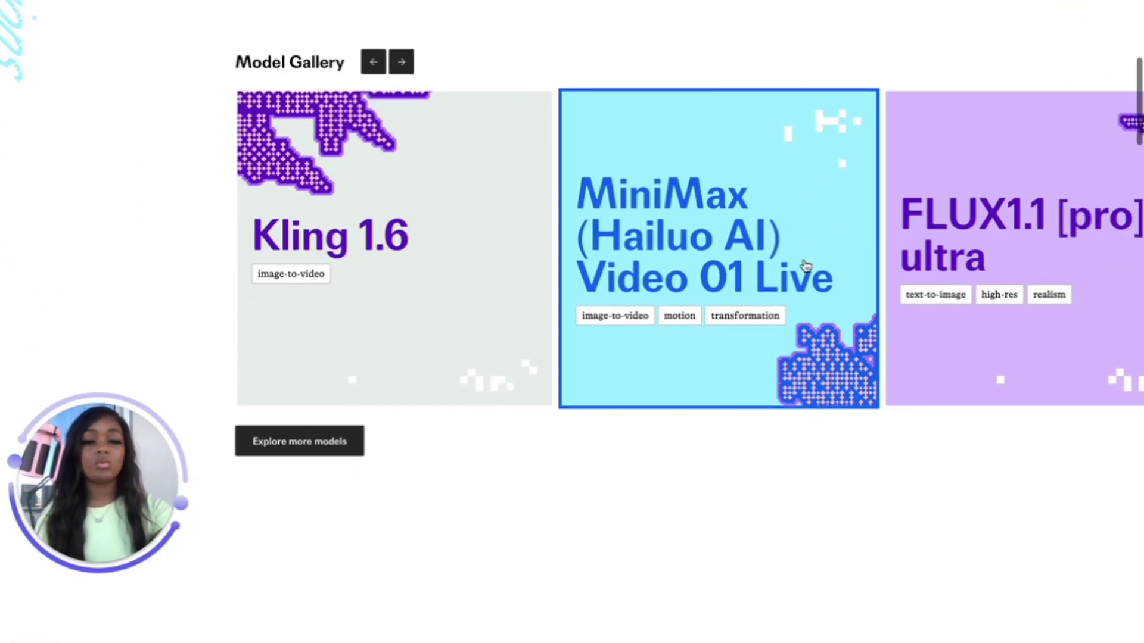
# - Sign in to fal.ai using the Continue with GitHub option
pyautogui.scroll(2, 650, 413)
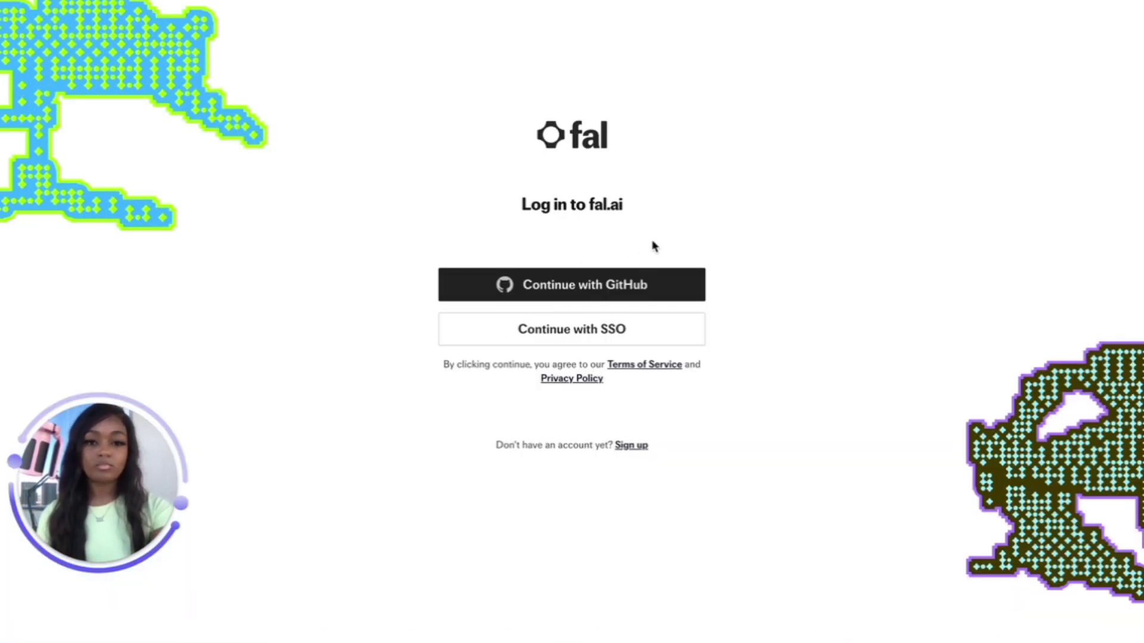
pyautogui.click(583, 284)
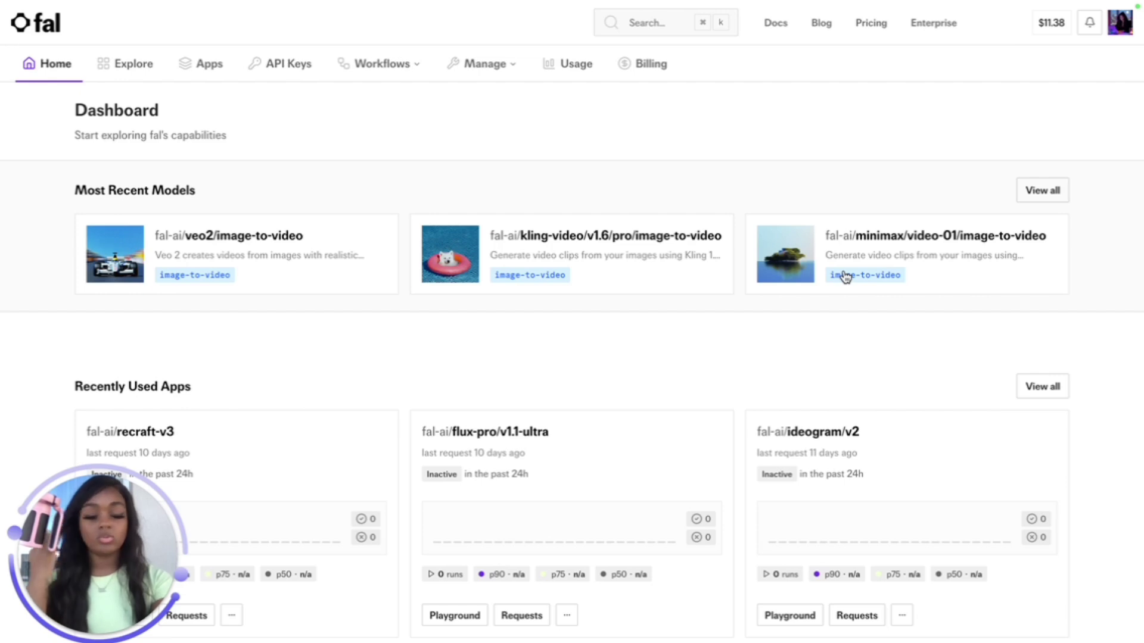
# - Filter the model gallery to the Training category and open flux-lora-portrait-trainer
pyautogui.click(132, 64)
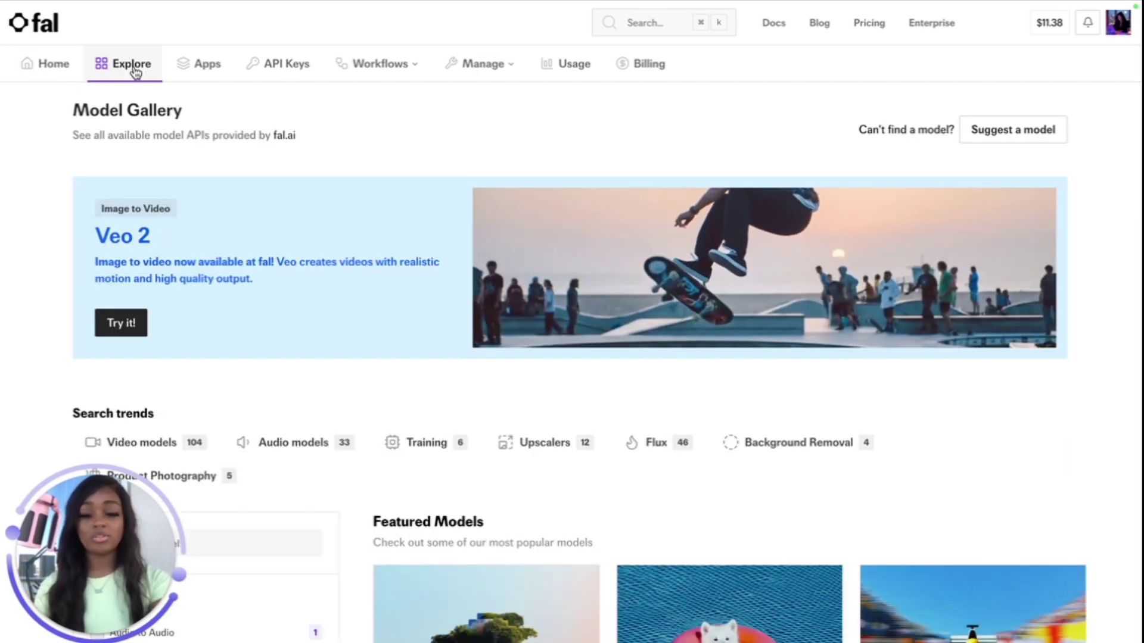
pyautogui.scroll(-6, 684, 432)
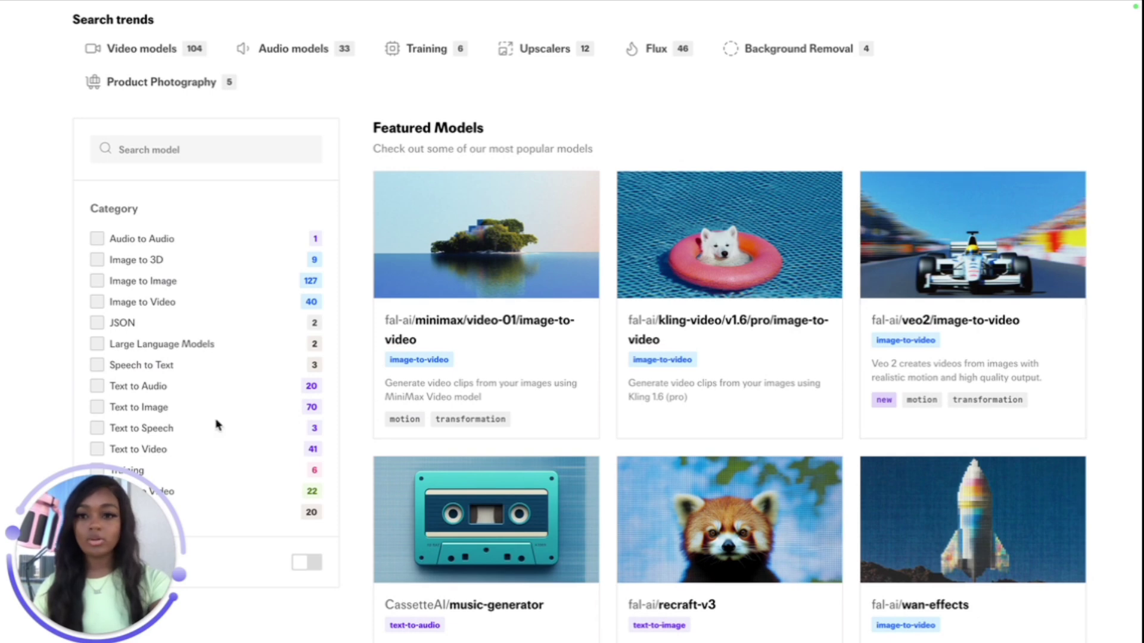
pyautogui.scroll(-1, 217, 426)
pyautogui.click(96, 384)
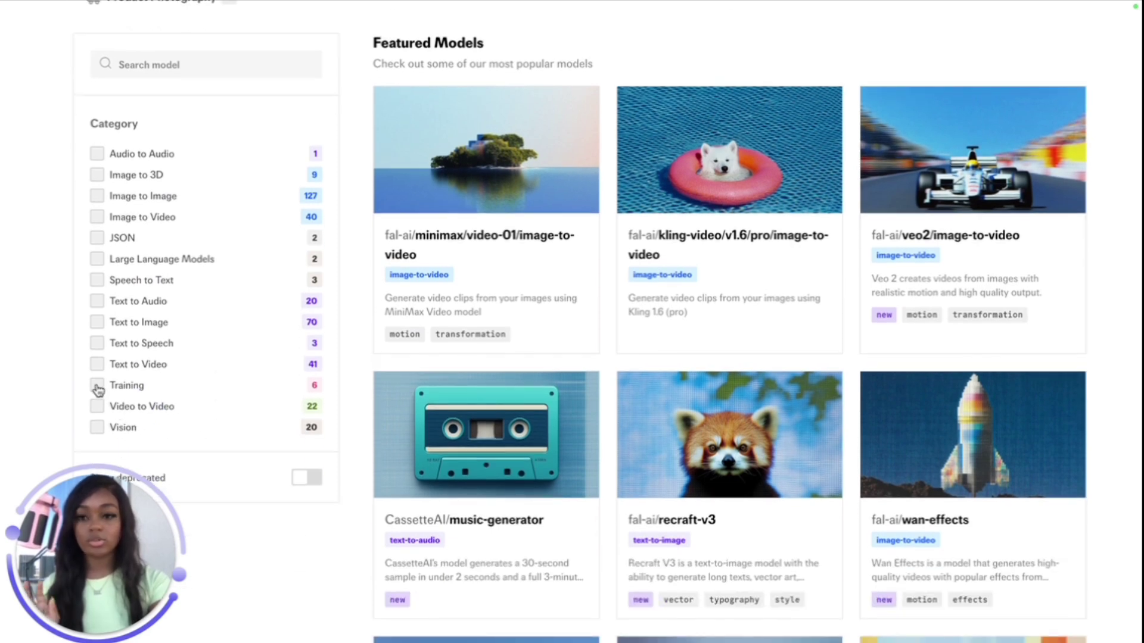
pyautogui.scroll(3, 748, 377)
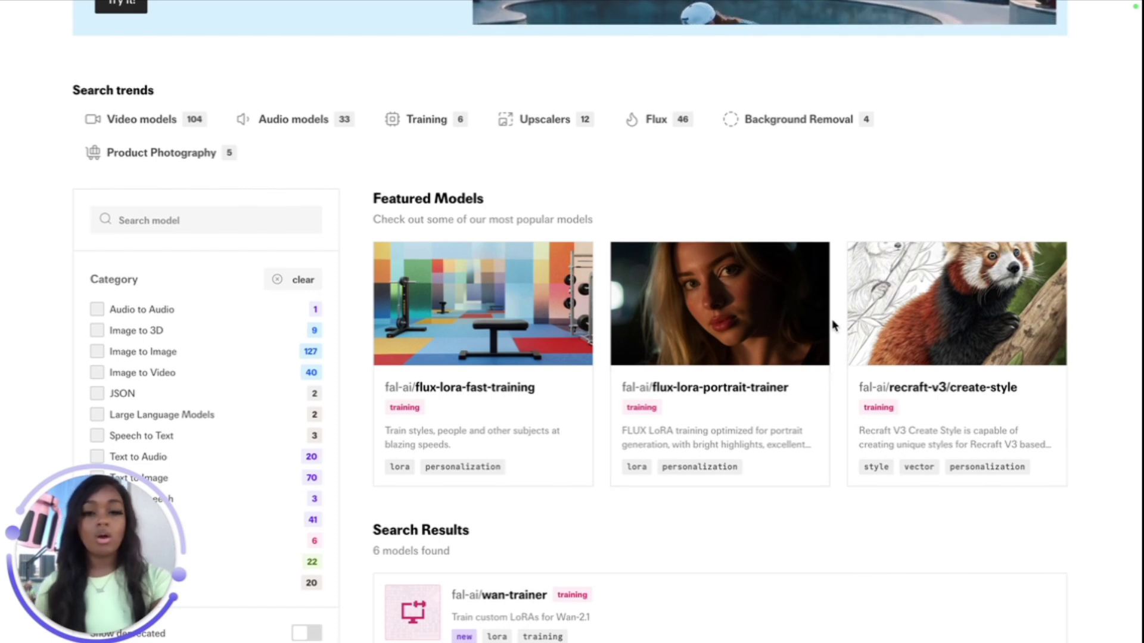
pyautogui.click(755, 329)
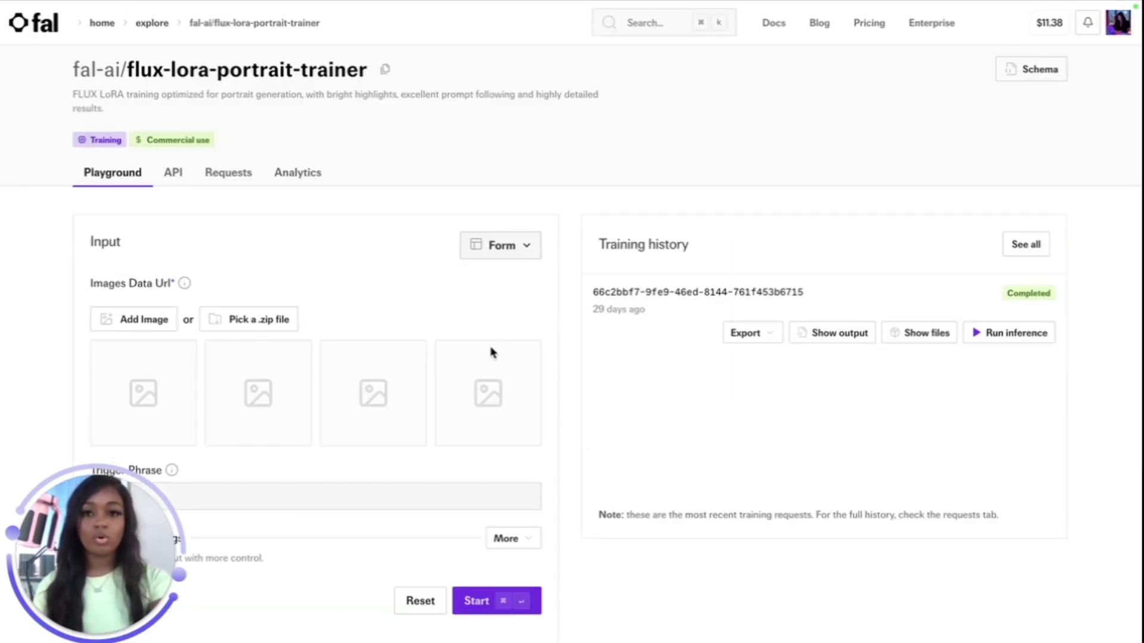
# - Go to the trainer's past training Requests and run inference with the trained LoRA
pyautogui.click(176, 180)
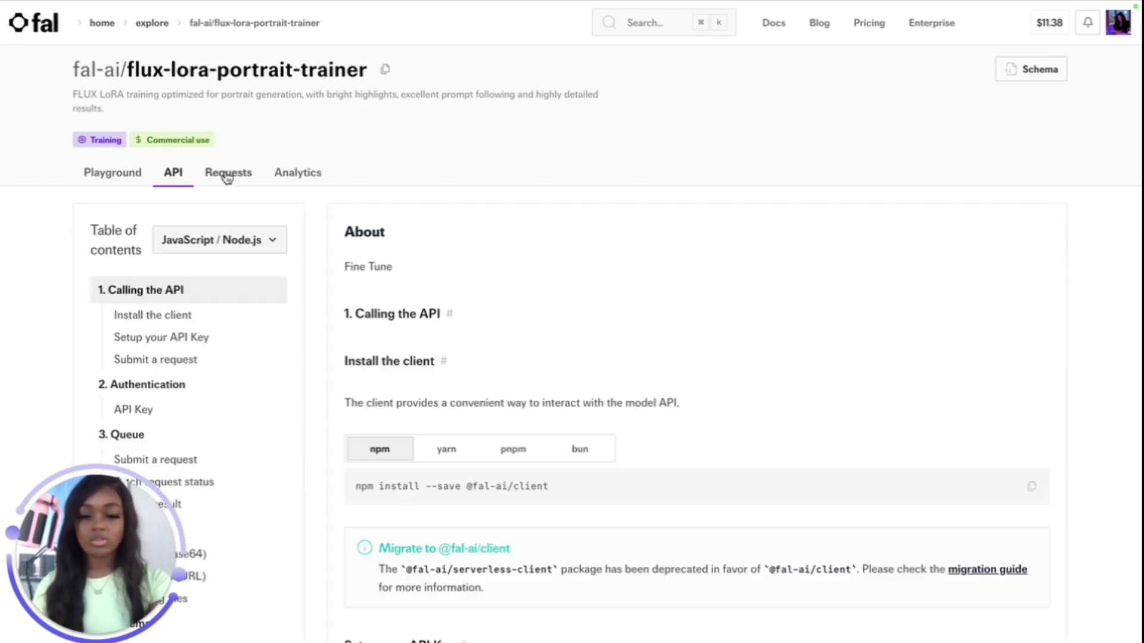
pyautogui.click(226, 175)
pyautogui.scroll(-2, 153, 423)
pyautogui.scroll(-1, 153, 424)
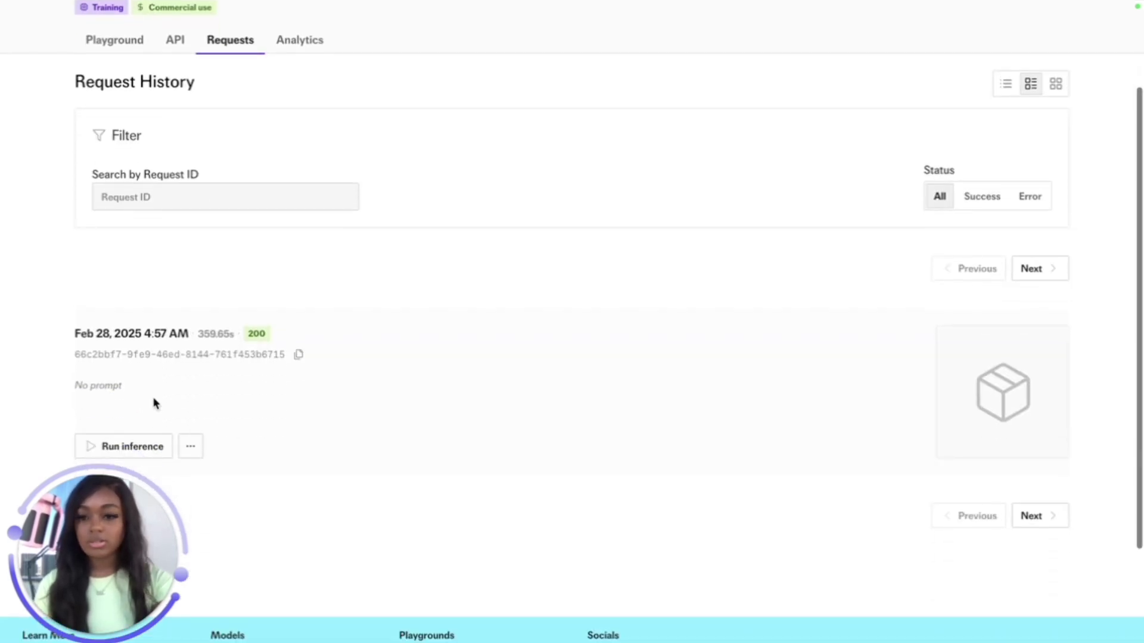
pyautogui.click(136, 448)
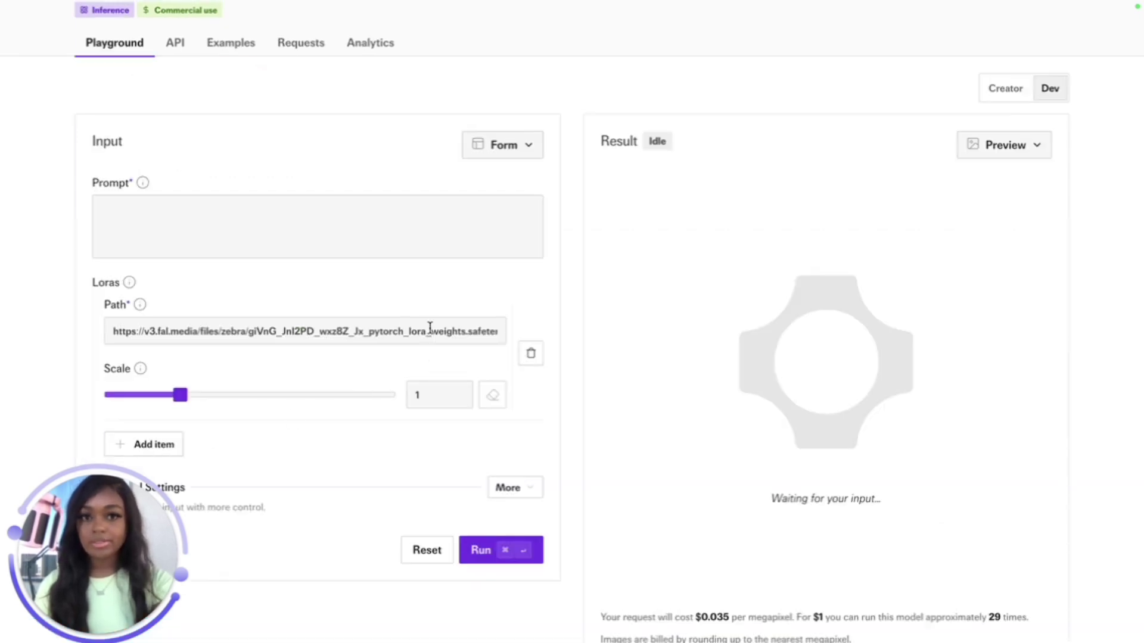
# - Leave the input format options unchanged and place the cursor in the Prompt box
pyautogui.scroll(2, 377, 148)
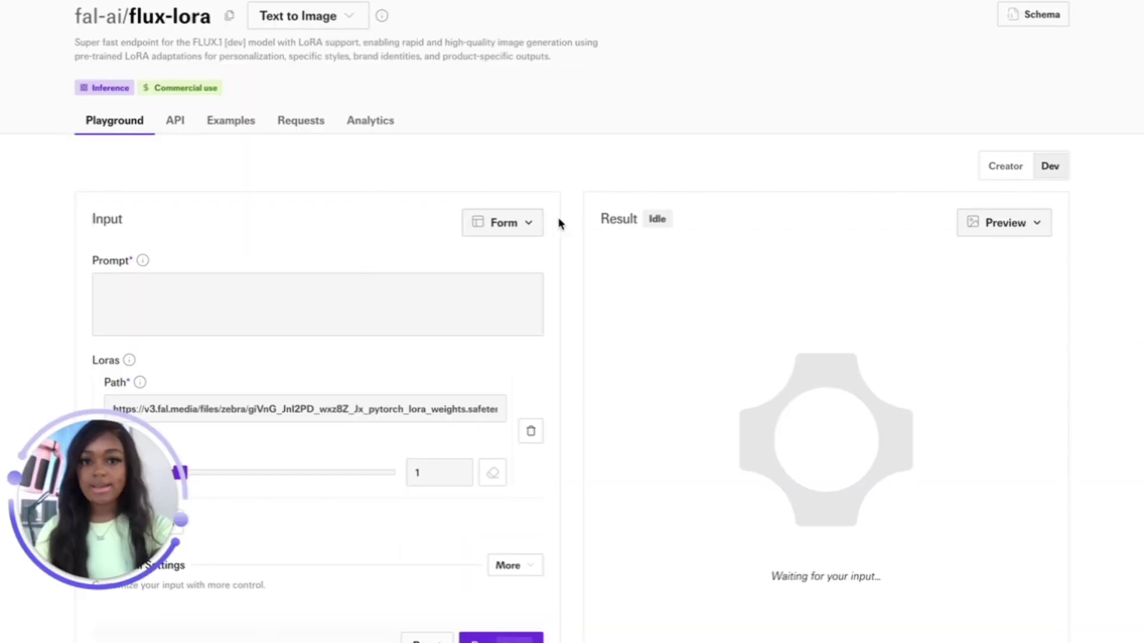
pyautogui.click(499, 226)
pyautogui.click(362, 237)
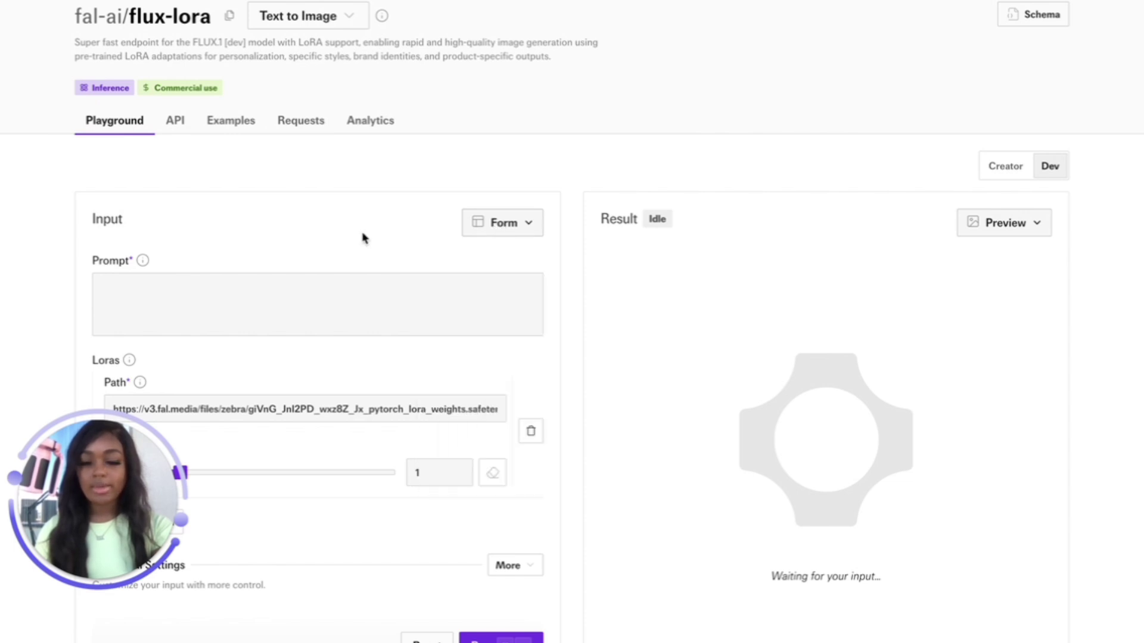
pyautogui.scroll(-1, 253, 338)
pyautogui.click(238, 277)
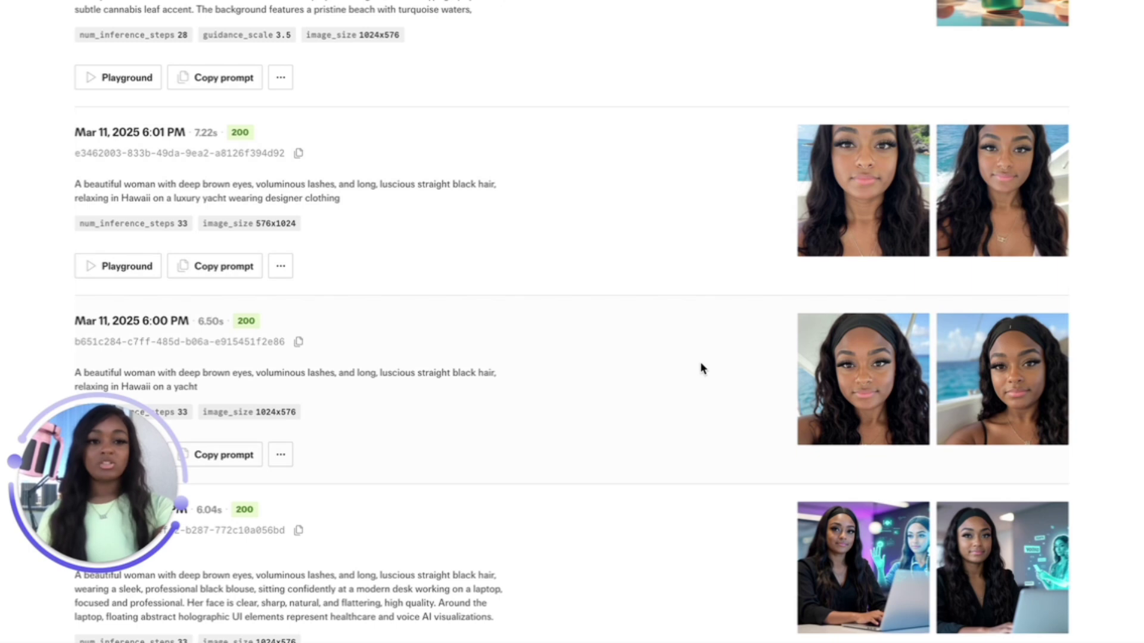
# - Open the 5:15 PM flux-lora generation and view both of its generated images
pyautogui.scroll(-7, 699, 362)
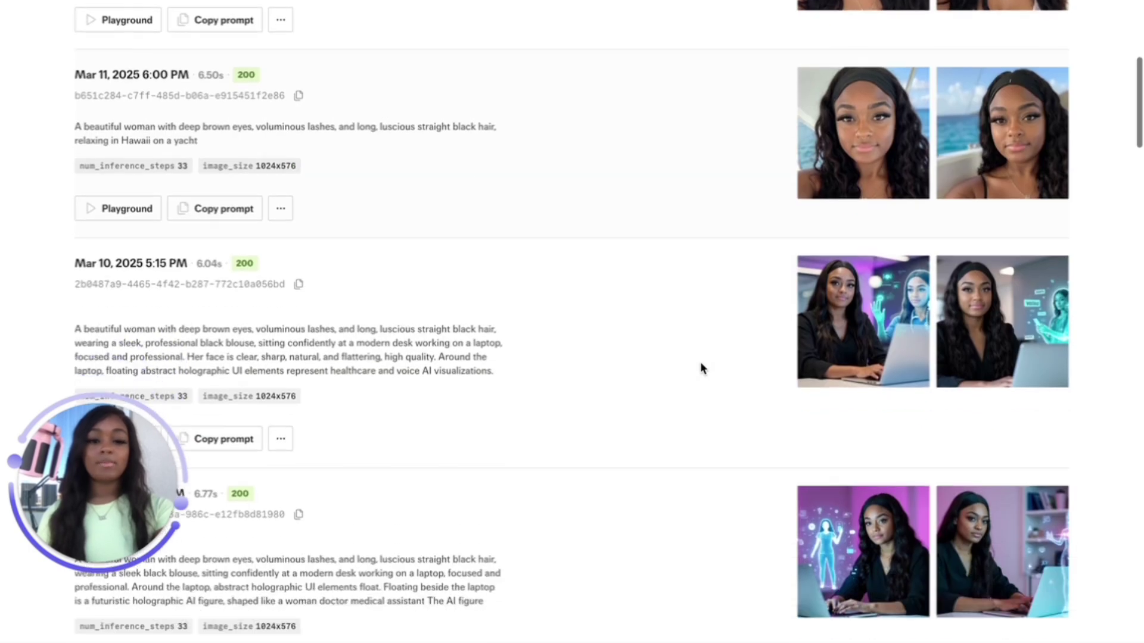
pyautogui.scroll(-2, 700, 363)
pyautogui.scroll(2, 699, 368)
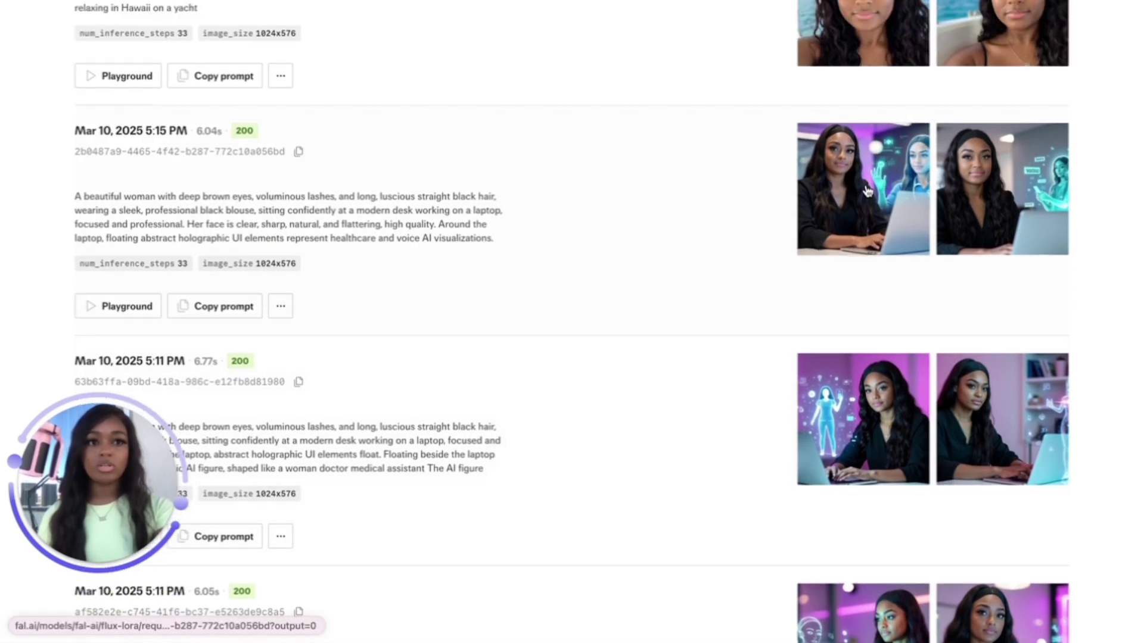
pyautogui.click(867, 189)
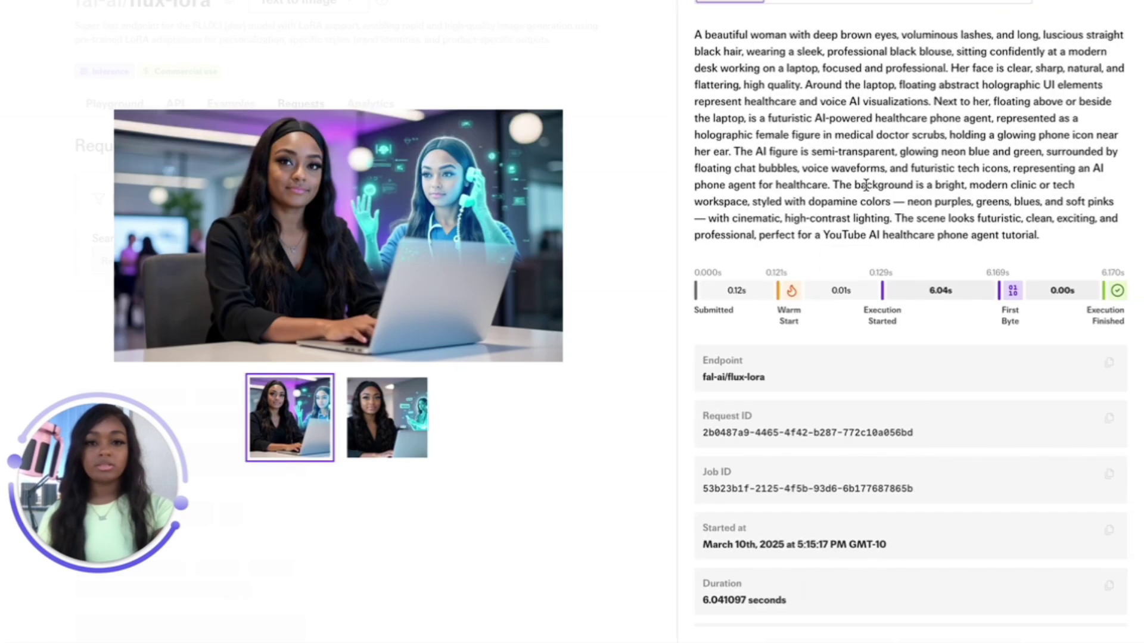
pyautogui.click(391, 440)
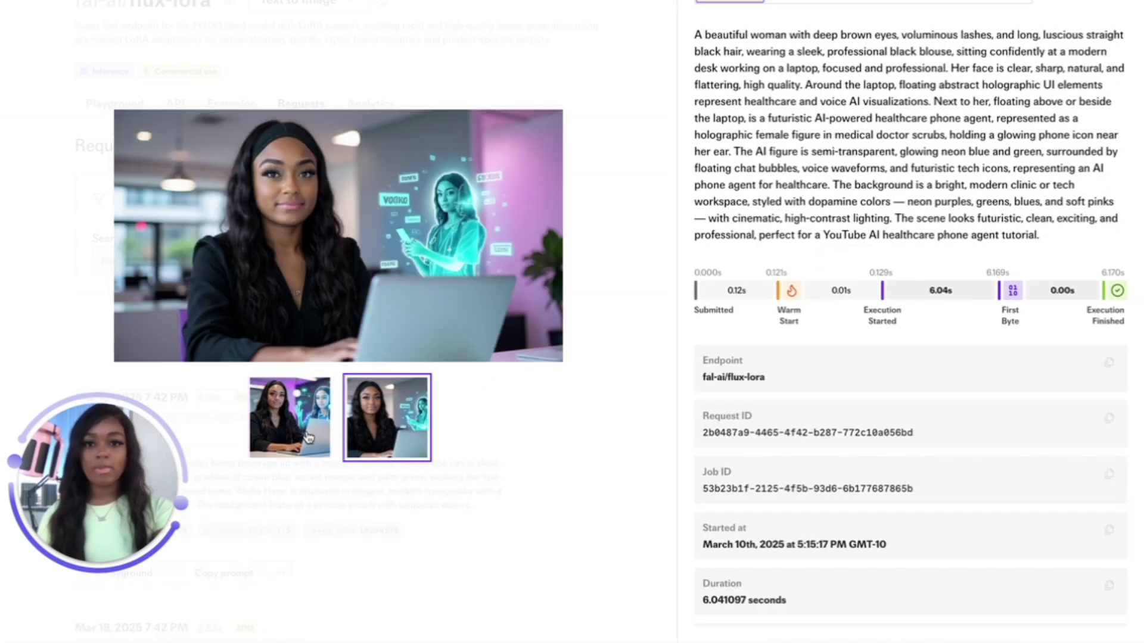
pyautogui.click(278, 430)
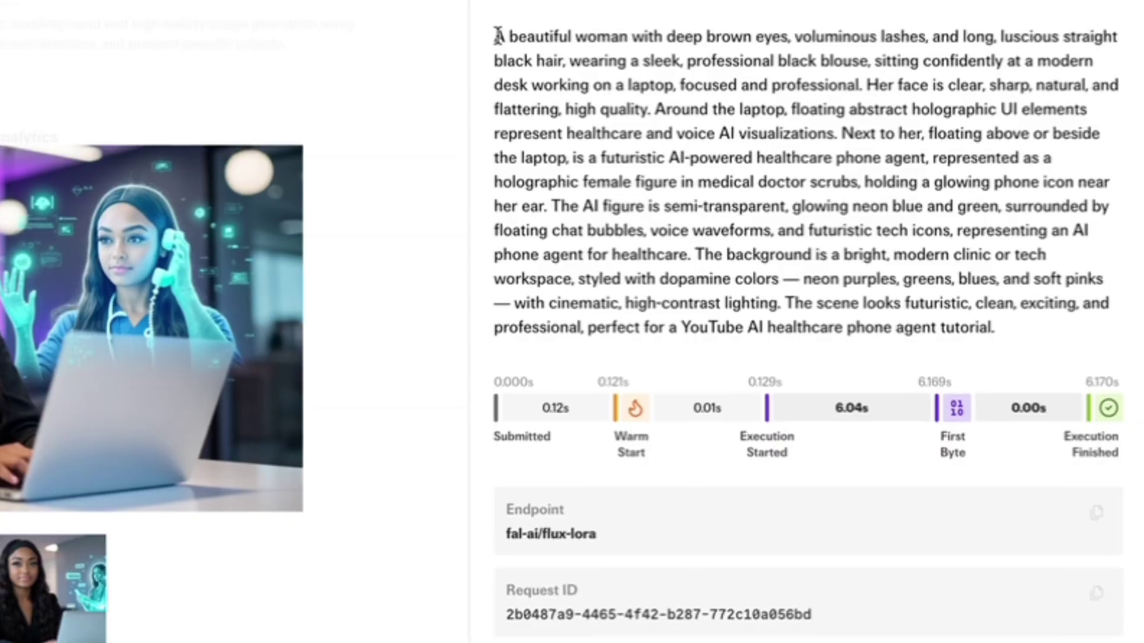
# - Select the full prompt text of the past generations to read it
pyautogui.moveTo(697, 35); pyautogui.dragTo(885, 55)
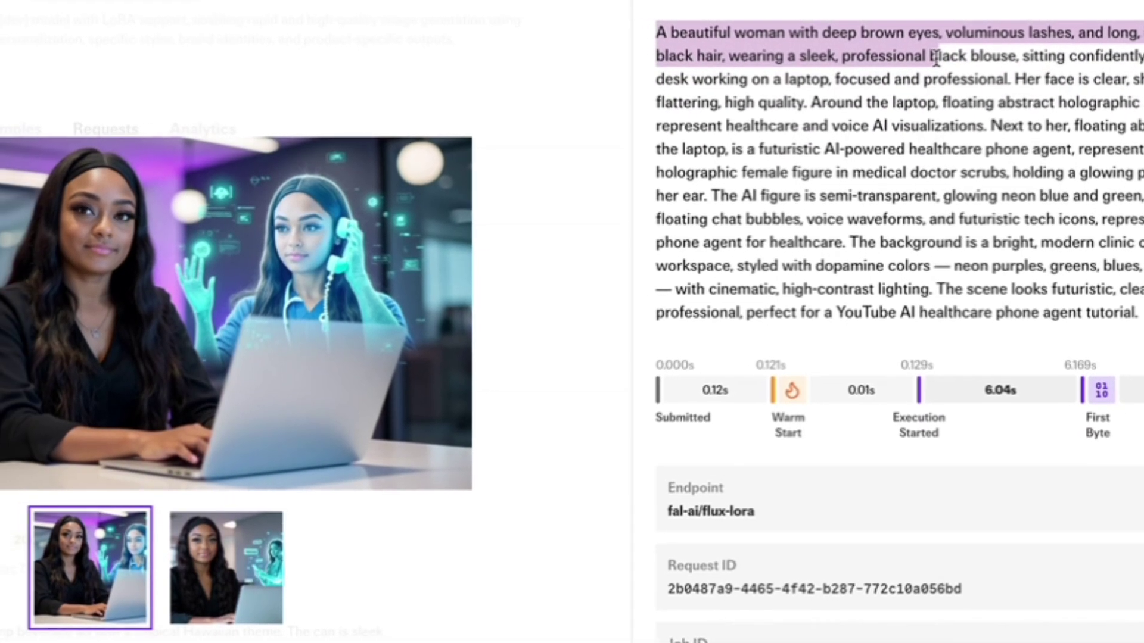
pyautogui.click(703, 122)
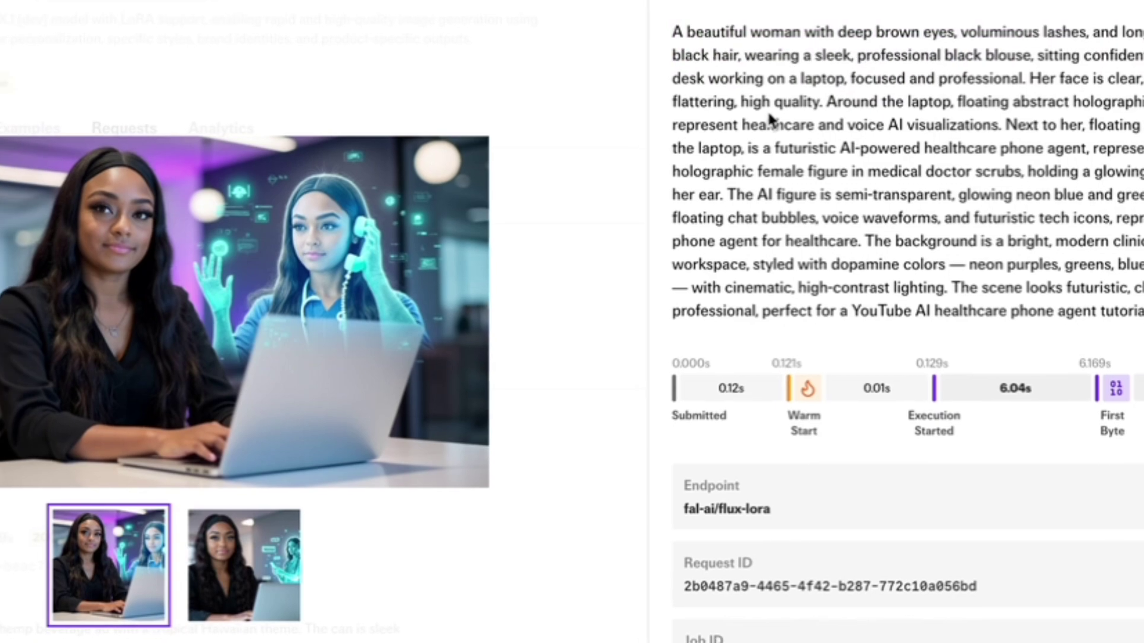
pyautogui.tripleClick(925, 57)
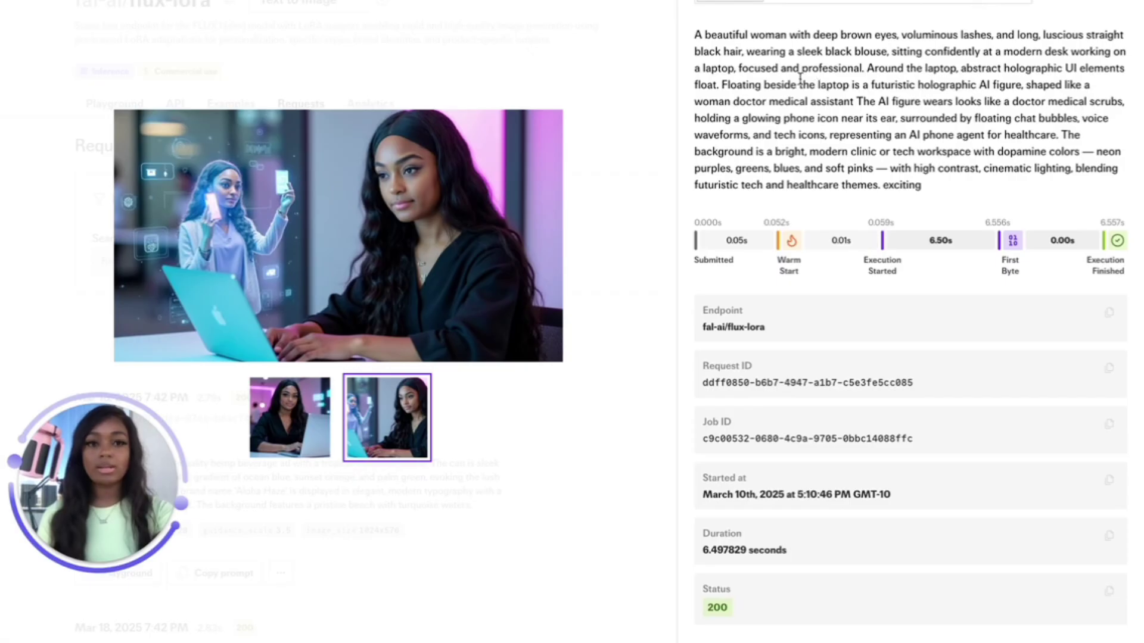
pyautogui.tripleClick(867, 104)
pyautogui.click(842, 145)
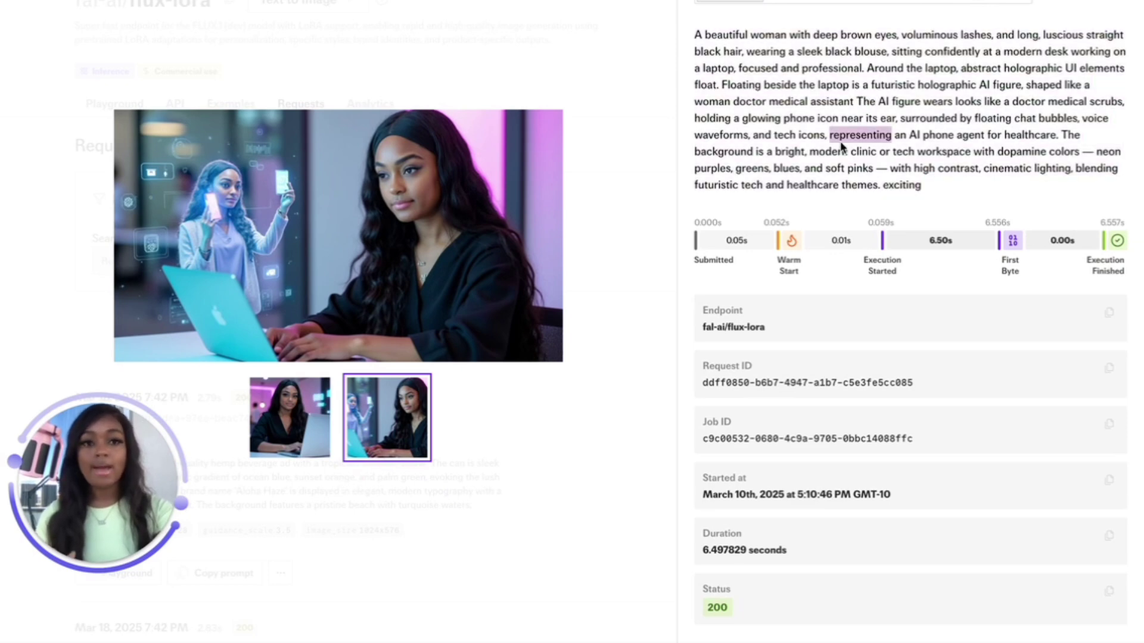
pyautogui.tripleClick(841, 143)
# - Switch to the PromptGenius conversation in ChatGPT and check its options menu
pyautogui.moveTo(3, 166)
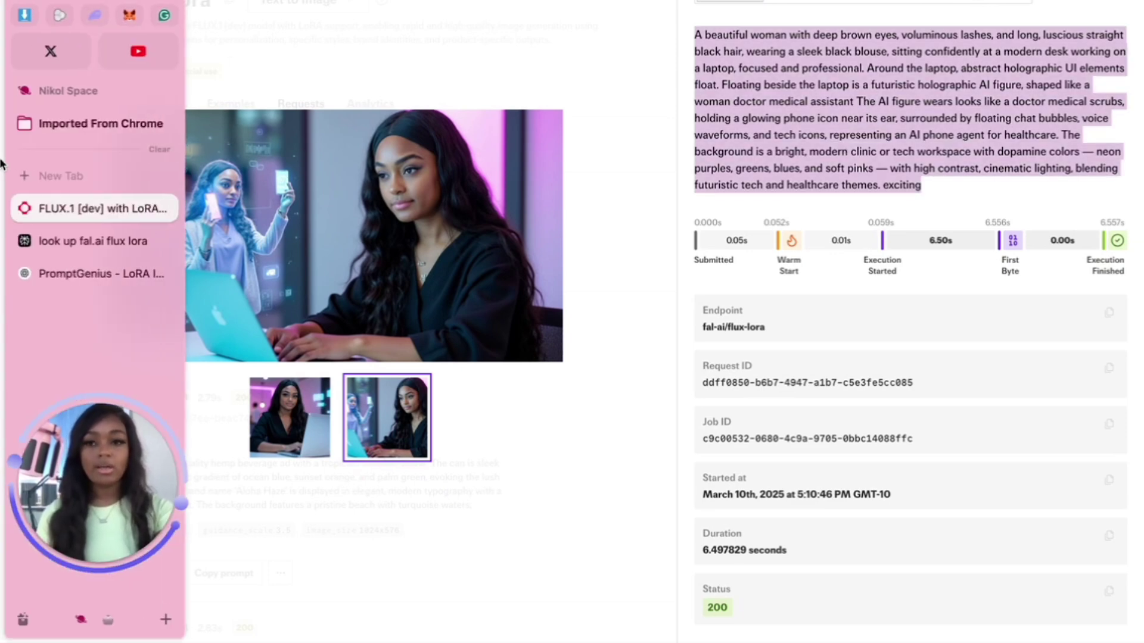
pyautogui.click(83, 274)
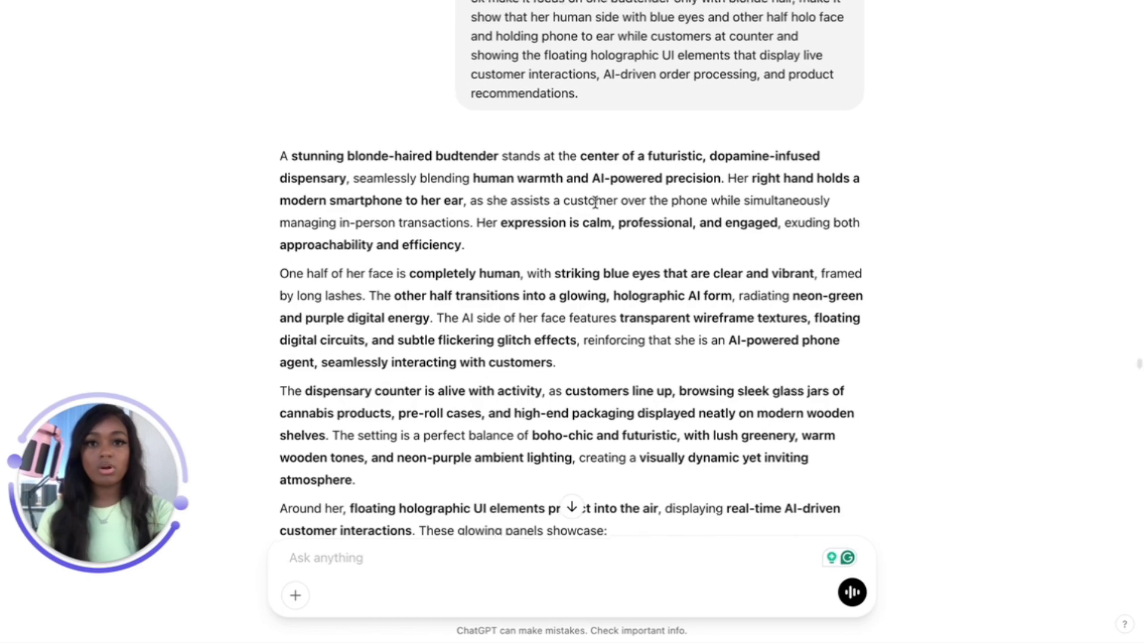
pyautogui.scroll(-15, 597, 213)
pyautogui.scroll(4, 621, 256)
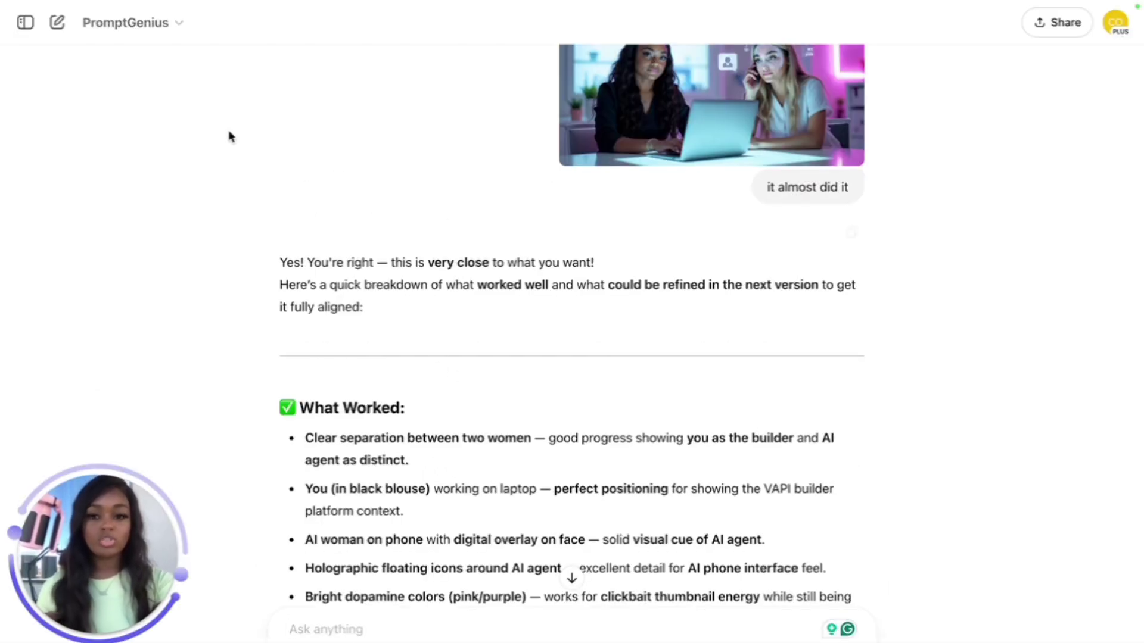
pyautogui.click(154, 34)
pyautogui.click(154, 34)
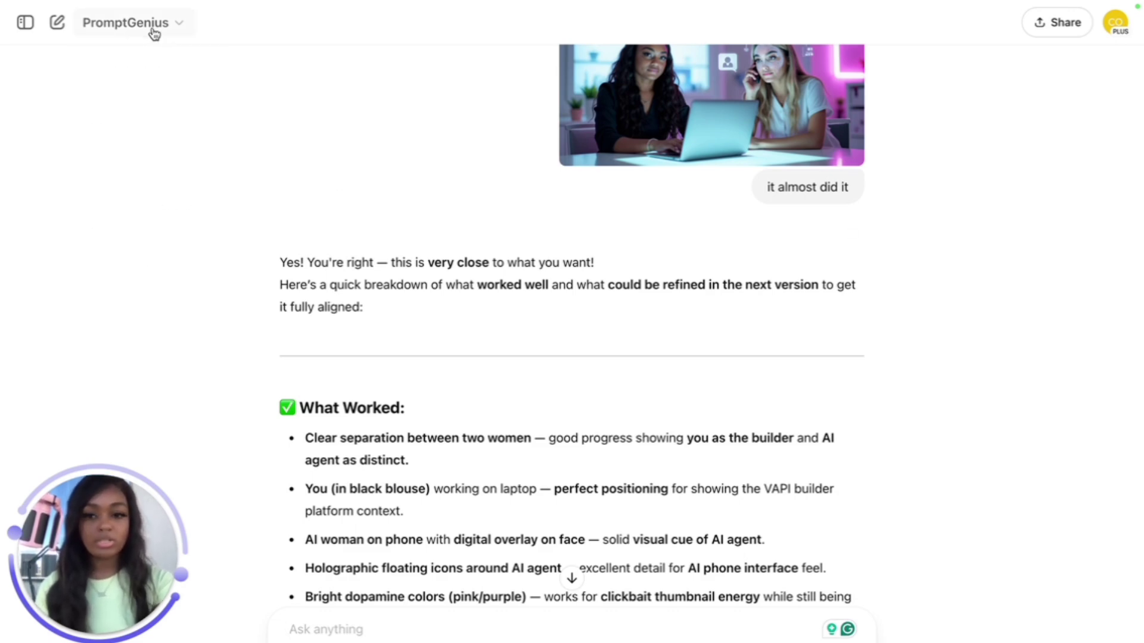
pyautogui.click(154, 34)
pyautogui.click(586, 387)
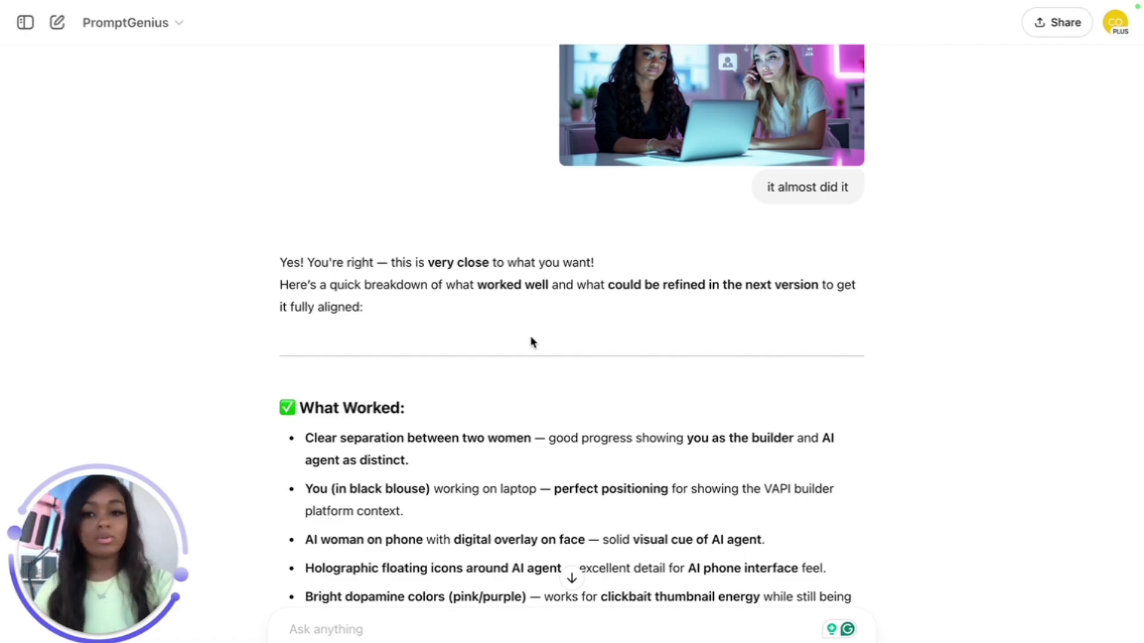
# - Scroll down to the 'Refined AI Image Prompt' reply and highlight a passage of it
pyautogui.scroll(-3, 531, 339)
pyautogui.scroll(4, 530, 335)
pyautogui.scroll(-2, 556, 389)
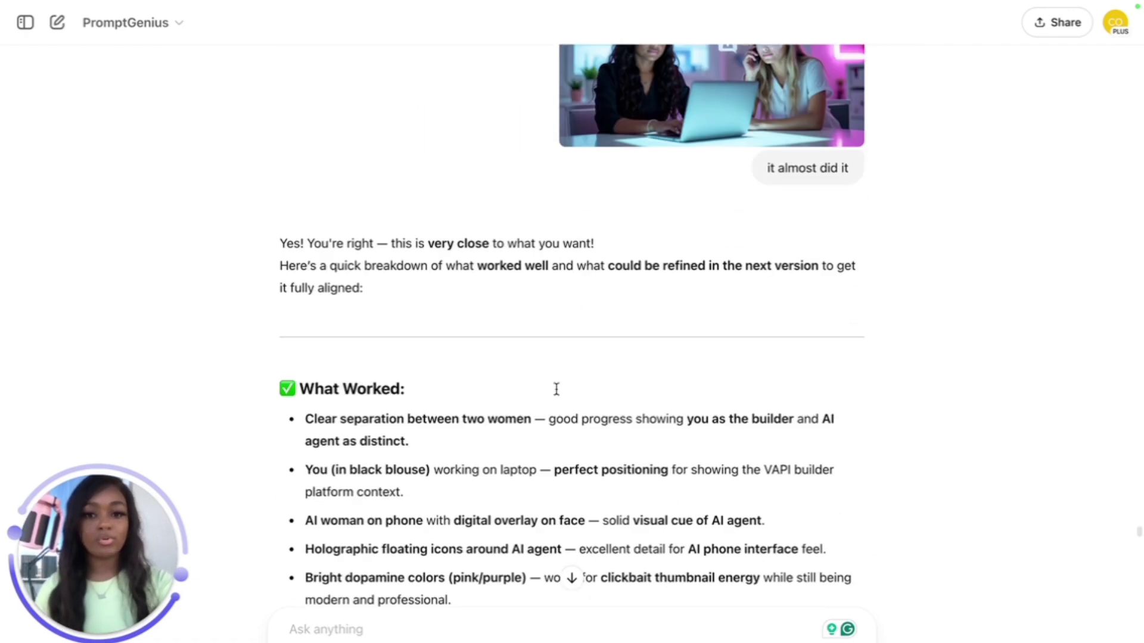
pyautogui.scroll(-15, 556, 389)
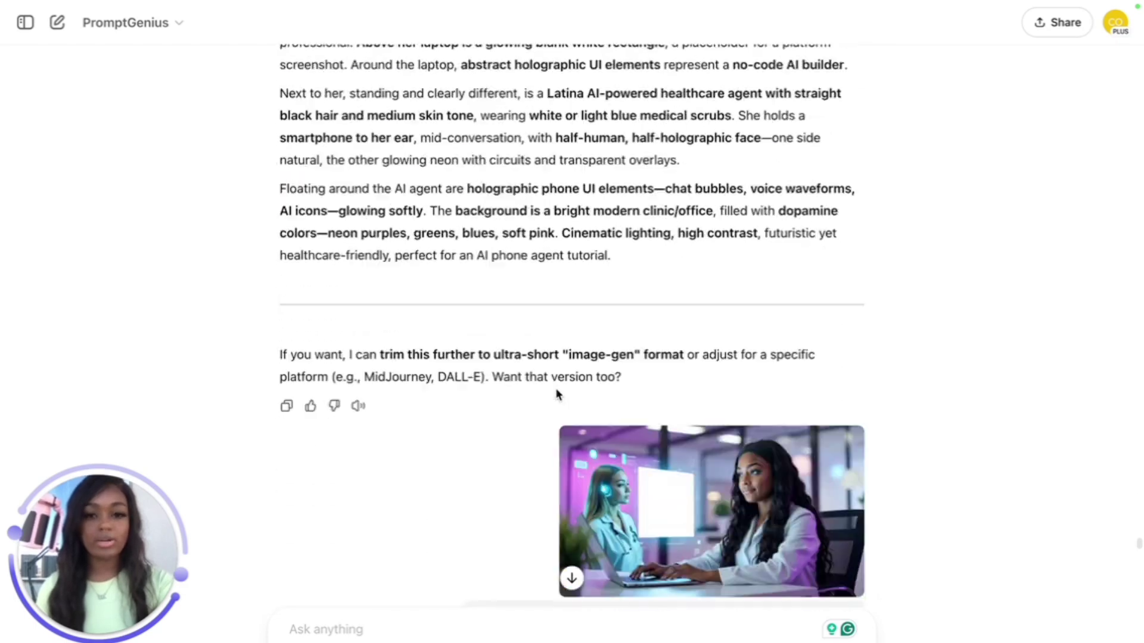
pyautogui.scroll(-10, 556, 390)
pyautogui.moveTo(423, 322); pyautogui.dragTo(790, 364)
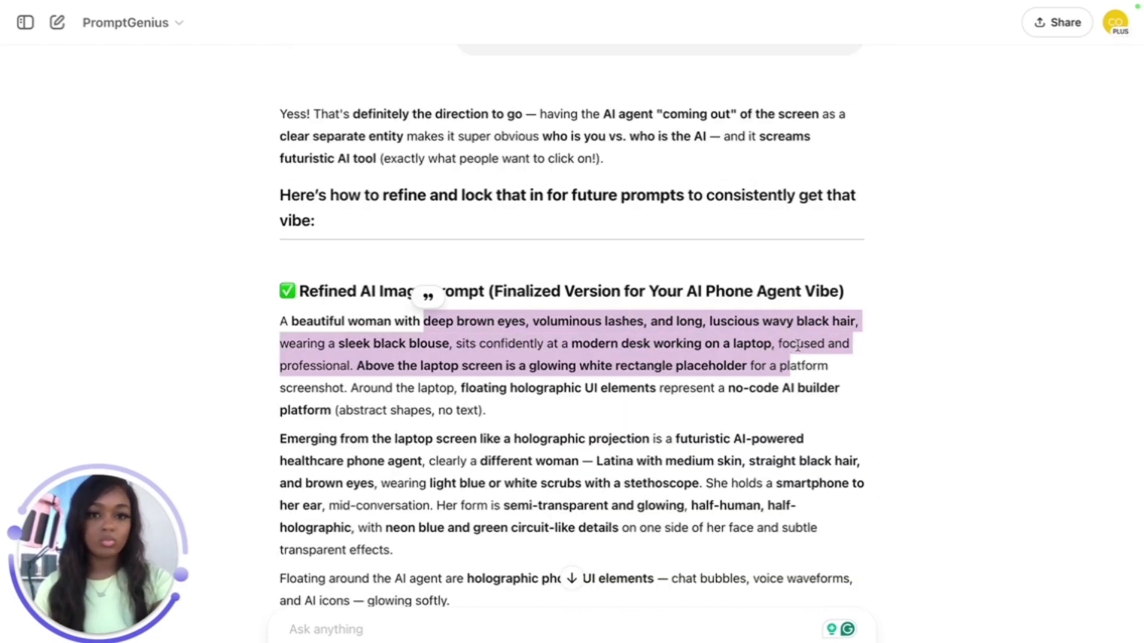
pyautogui.click(798, 345)
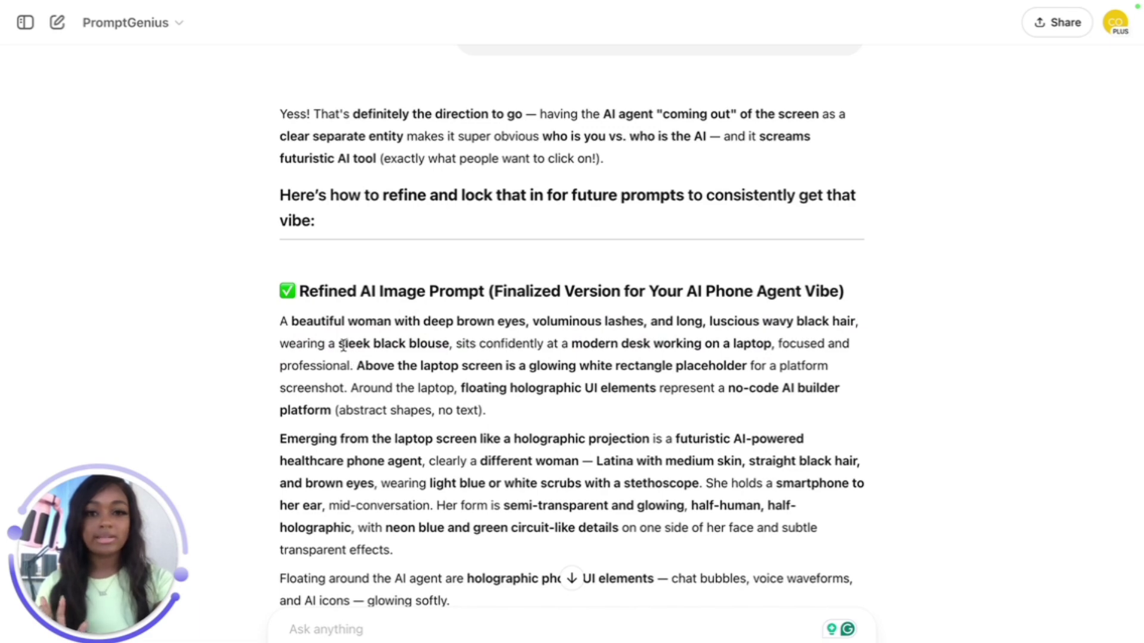
# - Highlight the prompt's outfit-and-desk description and its opening line about the woman
pyautogui.moveTo(342, 344); pyautogui.dragTo(562, 346)
pyautogui.click(431, 345)
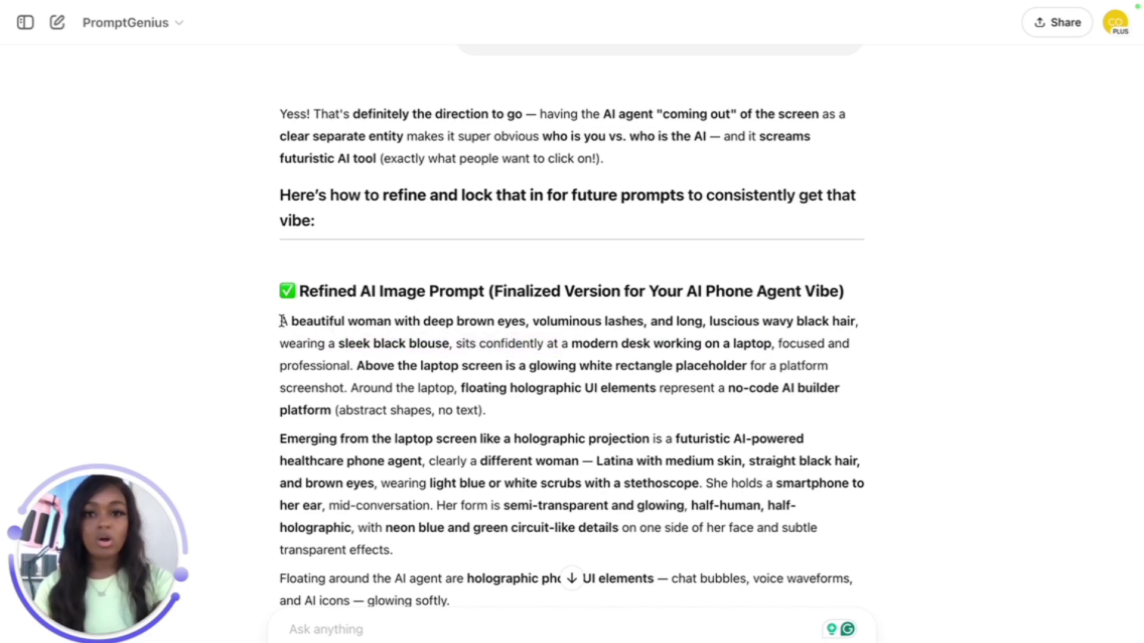
pyautogui.moveTo(283, 322); pyautogui.dragTo(874, 325)
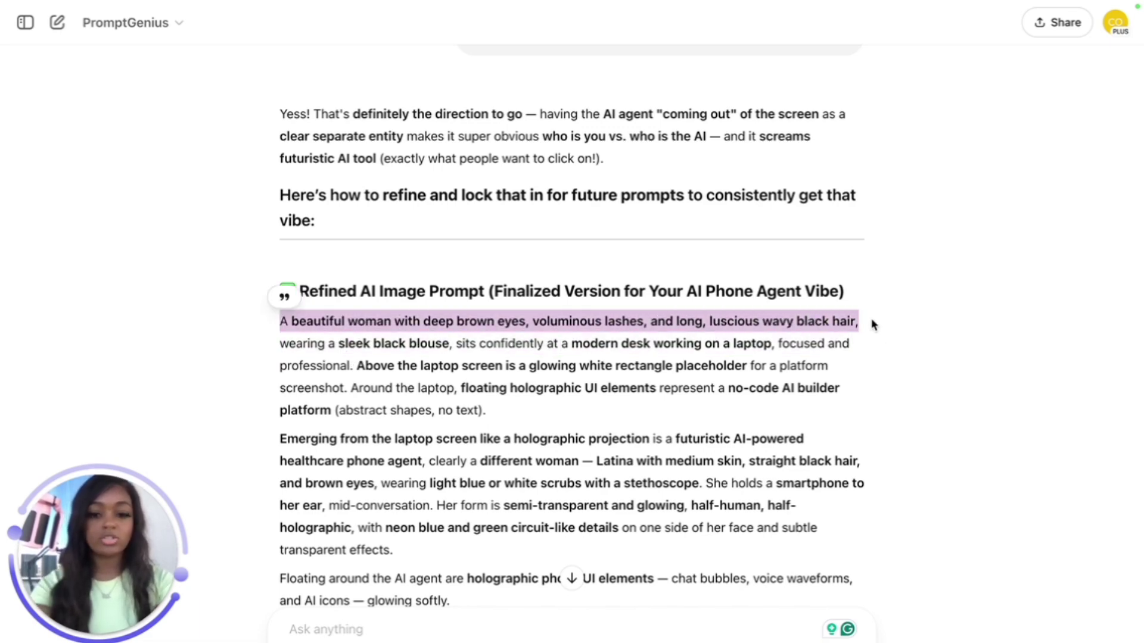
pyautogui.click(557, 407)
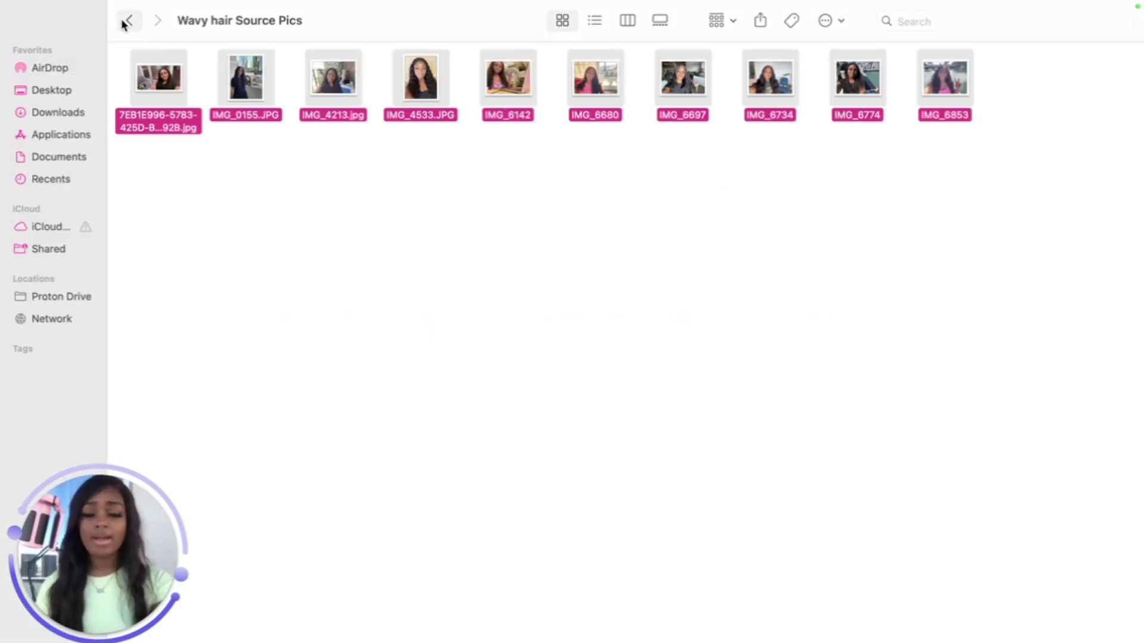
# - Return to the FLUX Selfies folder and marquee-select its first row of eight images
pyautogui.click(128, 21)
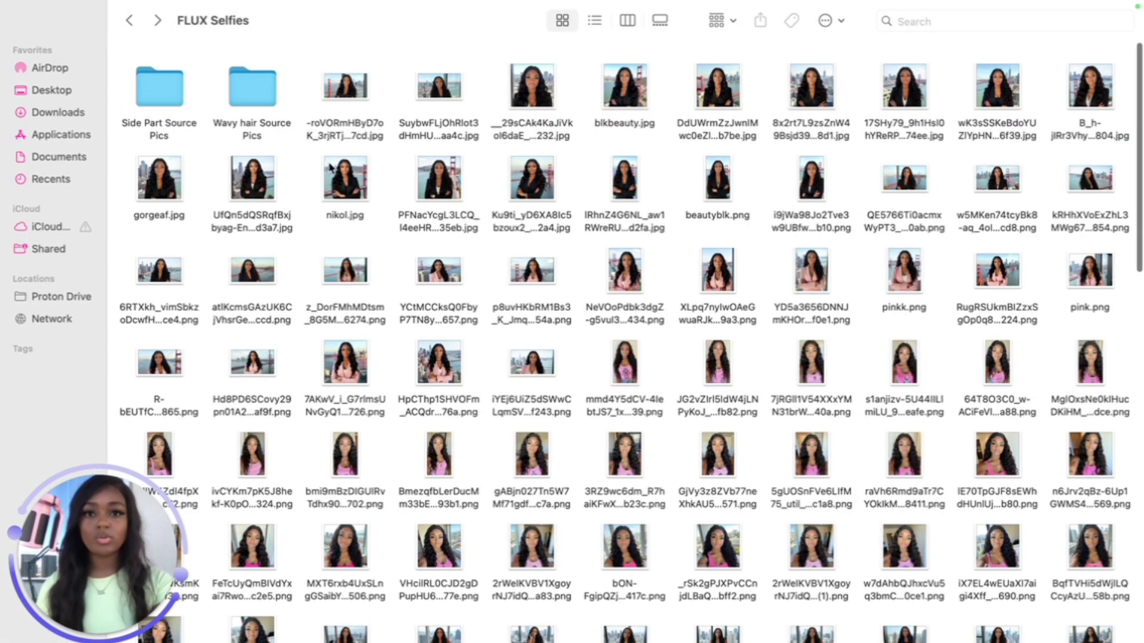
pyautogui.scroll(-10, 953, 393)
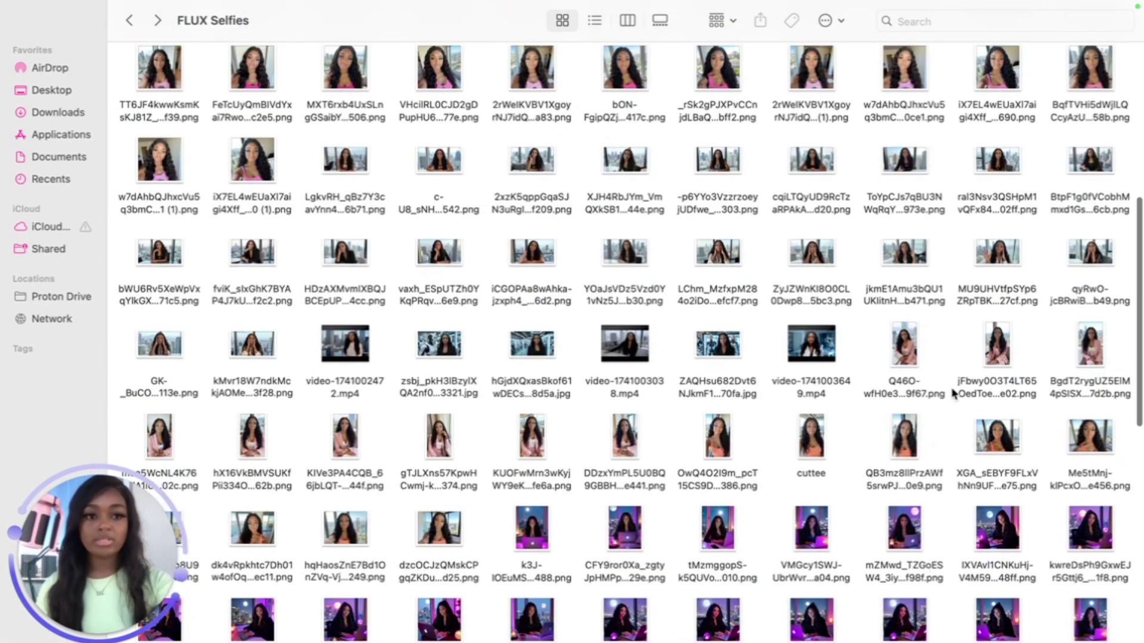
pyautogui.scroll(-15, 1037, 629)
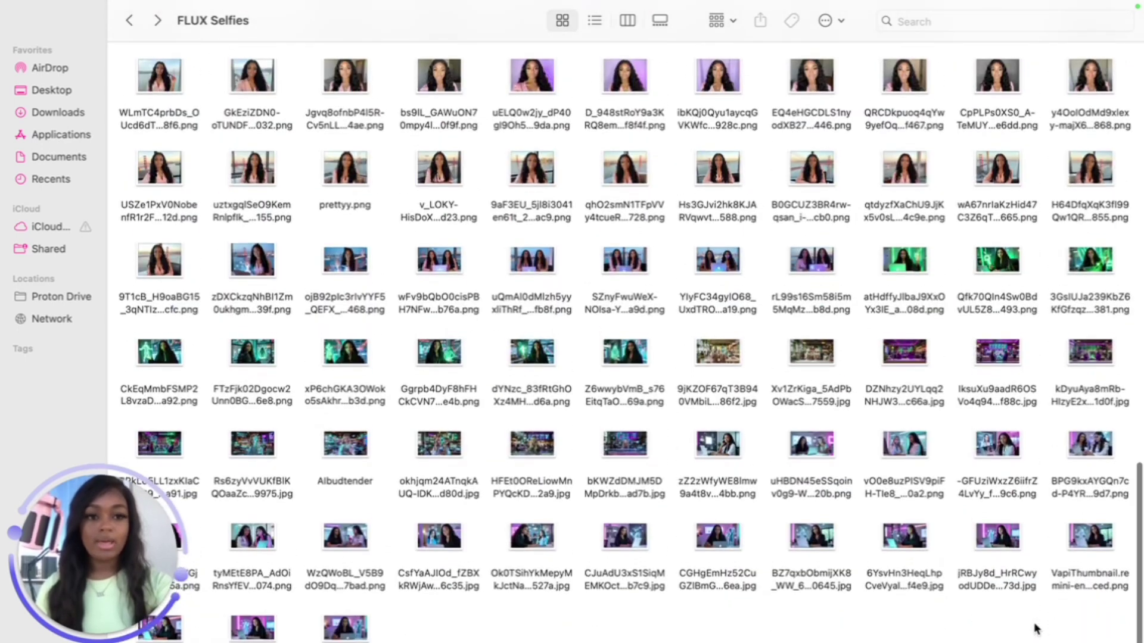
pyautogui.scroll(20, 686, 357)
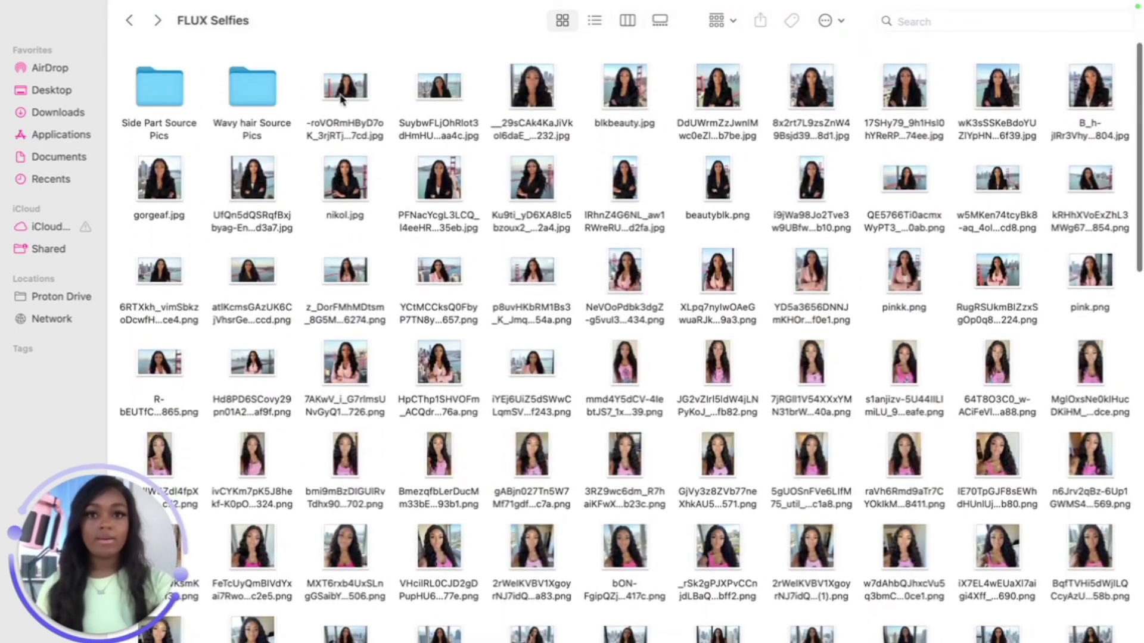
pyautogui.moveTo(315, 77); pyautogui.dragTo(1015, 104)
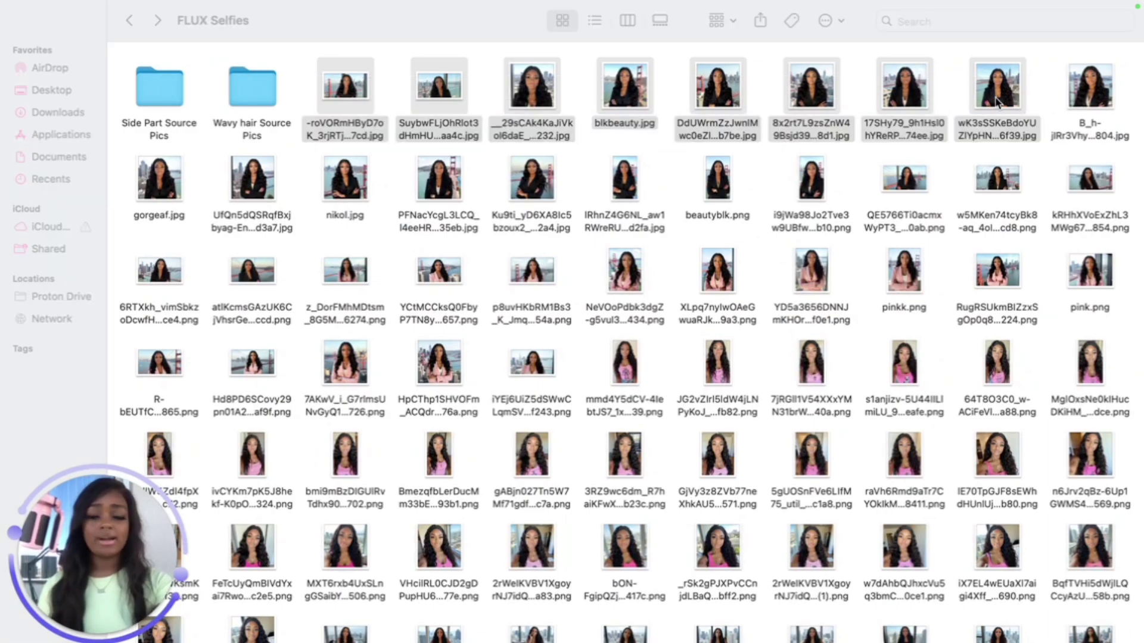
# - Open the eight black-blazer selfies in Preview, step through them, then close them
pyautogui.doubleClick(996, 102)
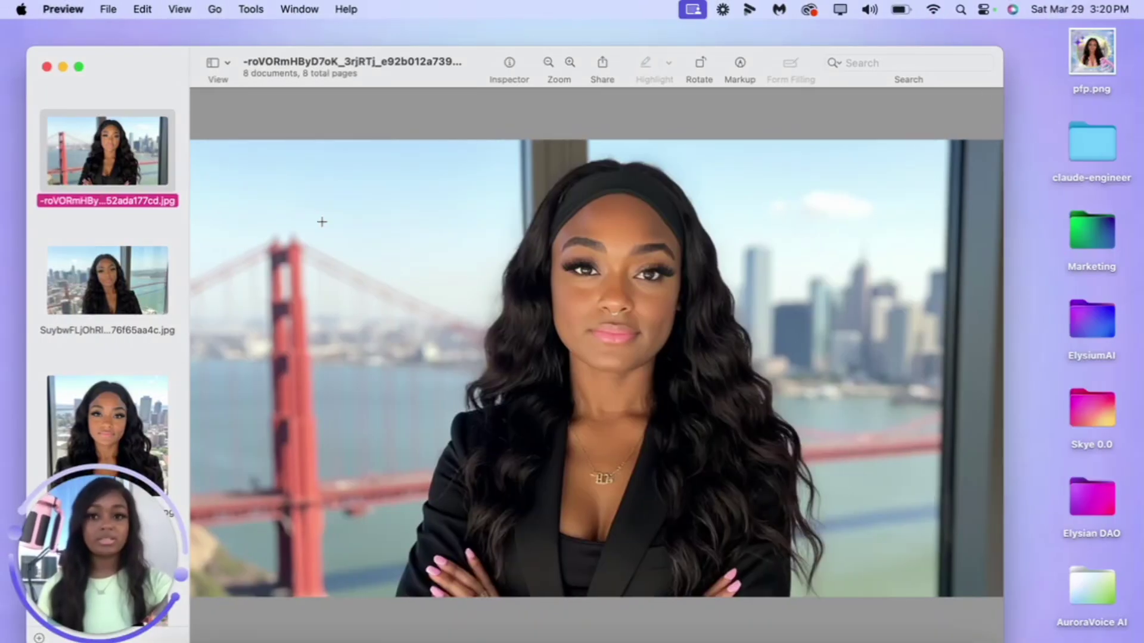
pyautogui.click(116, 304)
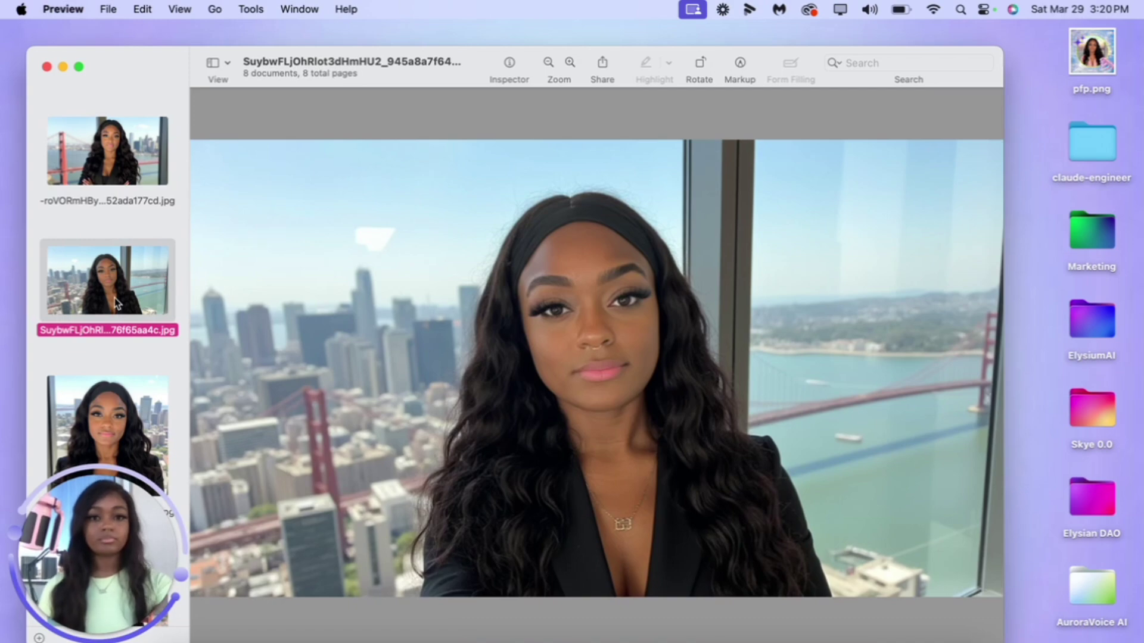
pyautogui.press('Down')
pyautogui.press('Down')
pyautogui.press('Down')
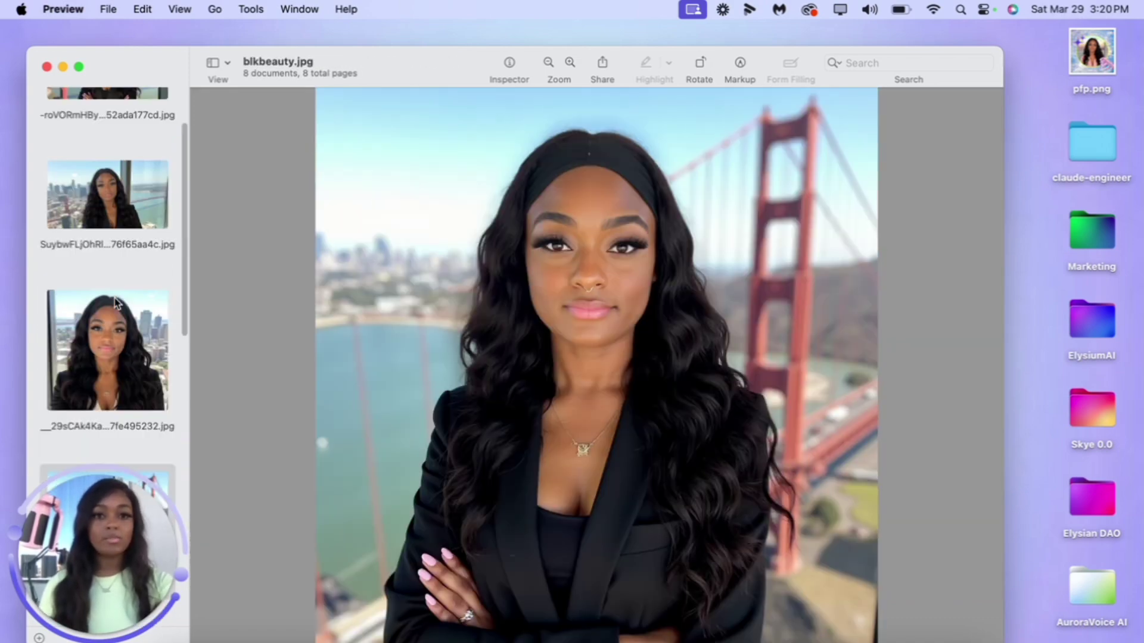
pyautogui.press('Down')
pyautogui.press('Down')
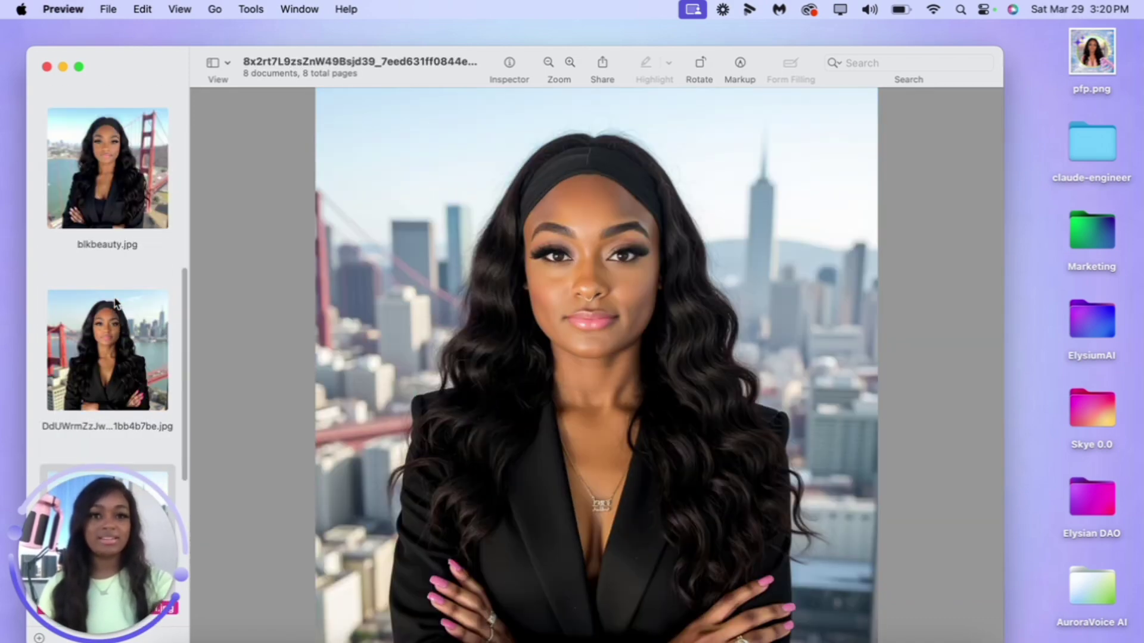
pyautogui.press('Down')
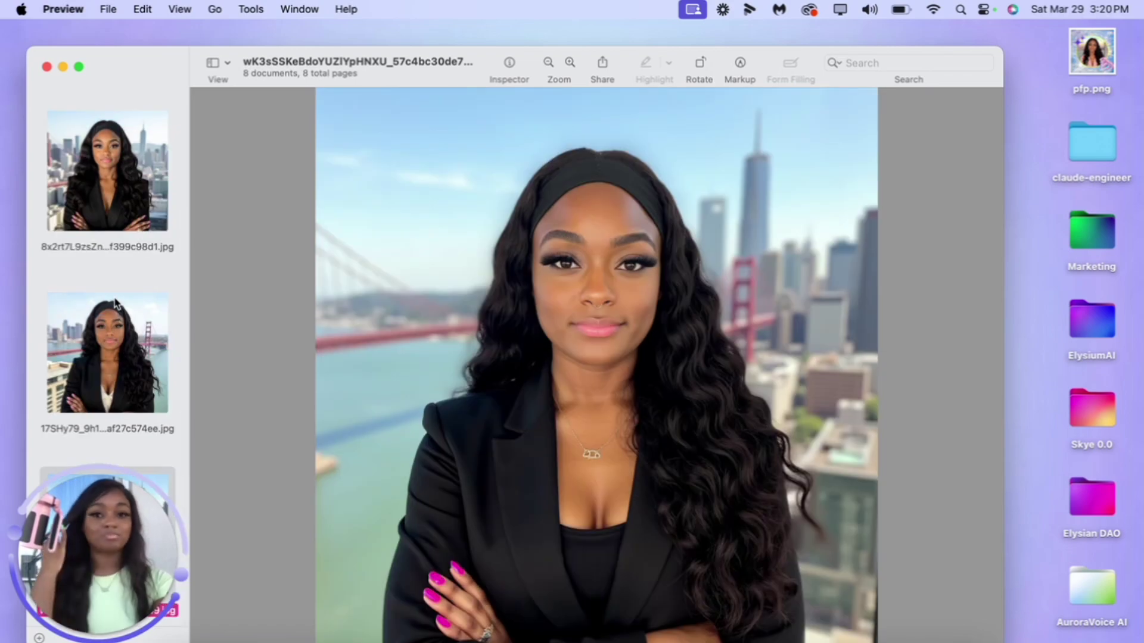
pyautogui.press('Up')
pyautogui.press('Up')
pyautogui.press('Up')
pyautogui.press('Up')
pyautogui.press('Up')
pyautogui.press('Up')
pyautogui.press('Up')
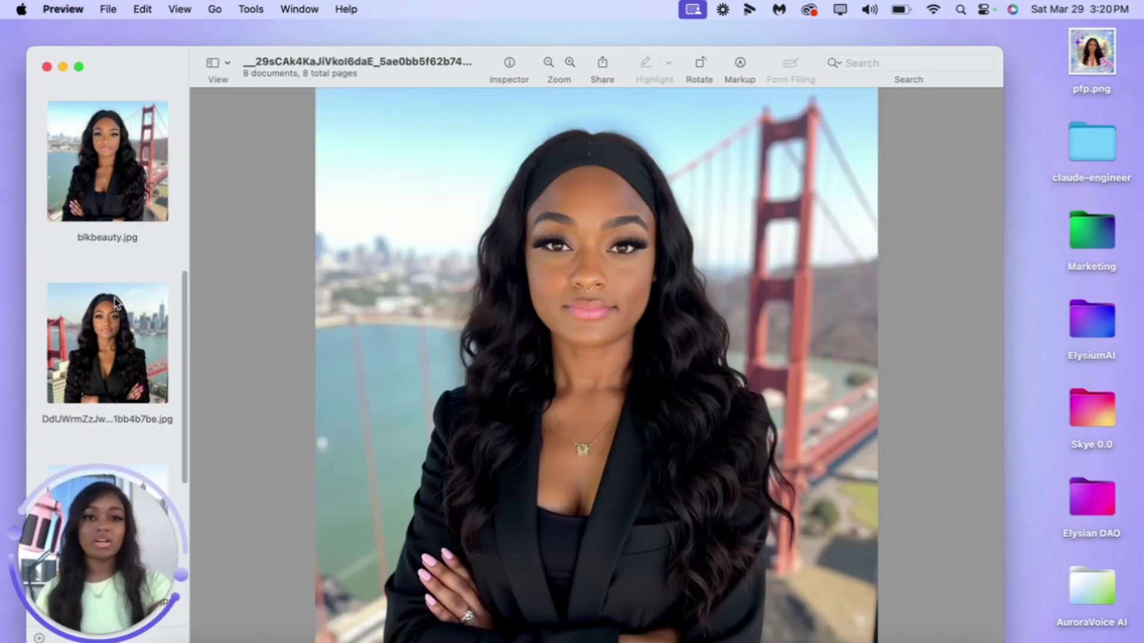
pyautogui.press('Down')
pyautogui.press('Down')
pyautogui.press('Up')
pyautogui.press('Up')
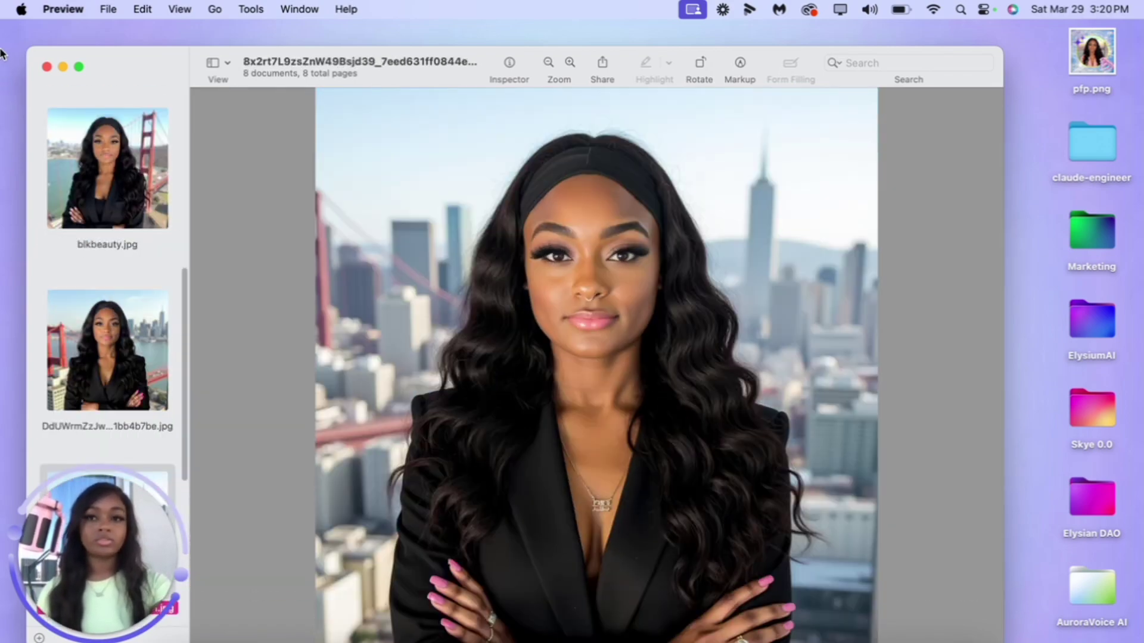
pyautogui.click(47, 68)
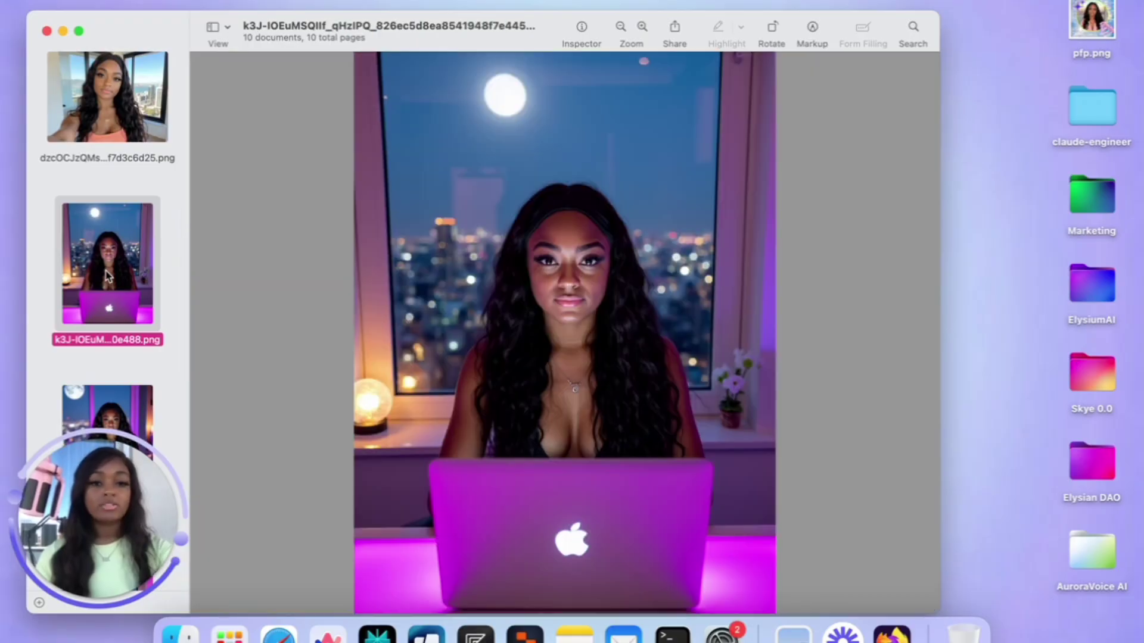
# - Review the purple night laptop images, including the pink moon selfie, then close them
pyautogui.press('Down')
pyautogui.press('Down')
pyautogui.press('Down')
pyautogui.press('Down')
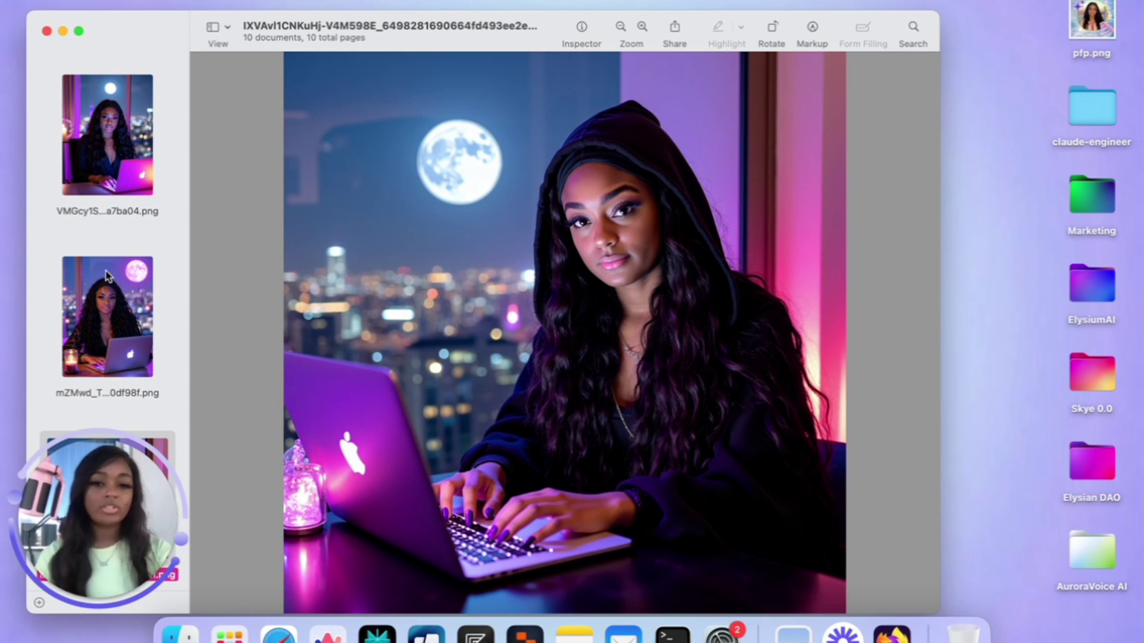
pyautogui.click(107, 275)
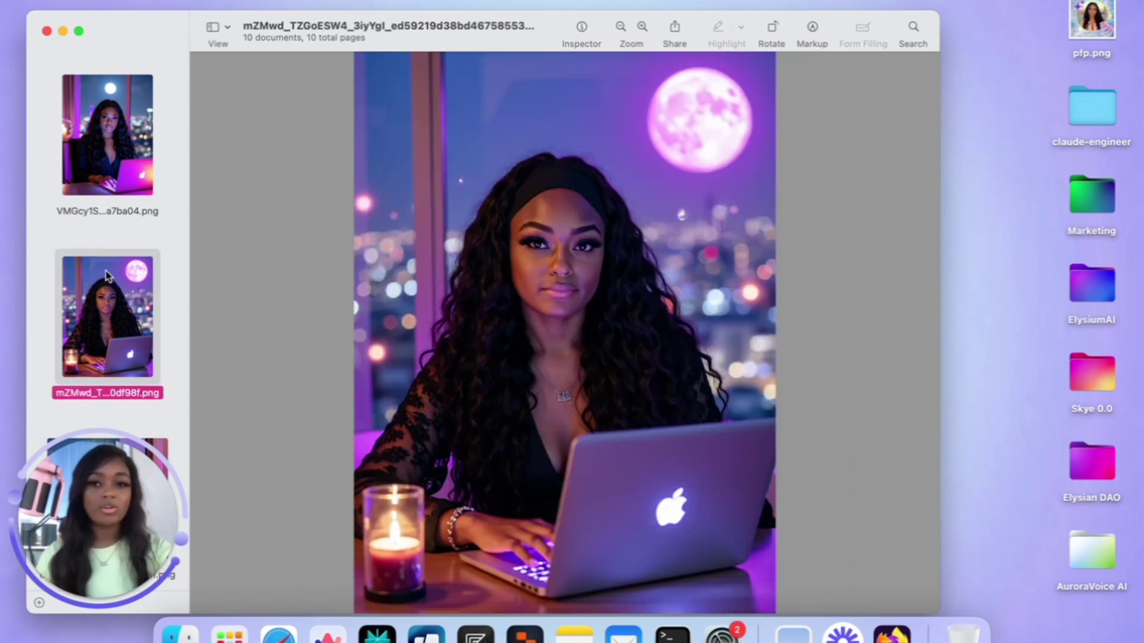
pyautogui.click(48, 31)
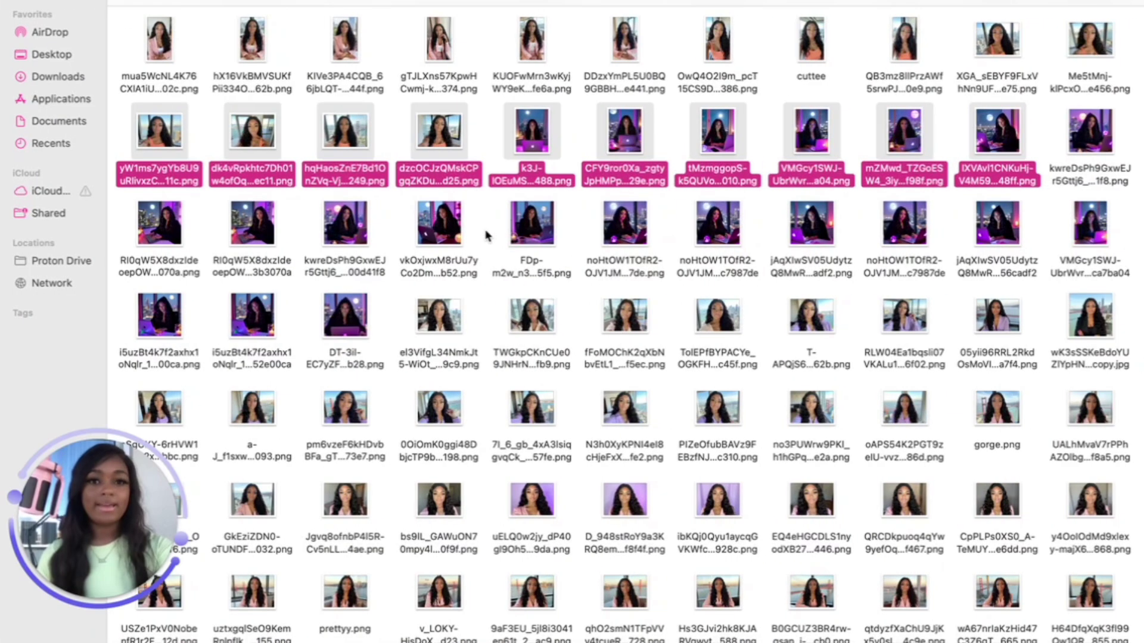
# - Open five purple laptop images from the third row, browse them, and return to the folder
pyautogui.moveTo(482, 231); pyautogui.dragTo(918, 237)
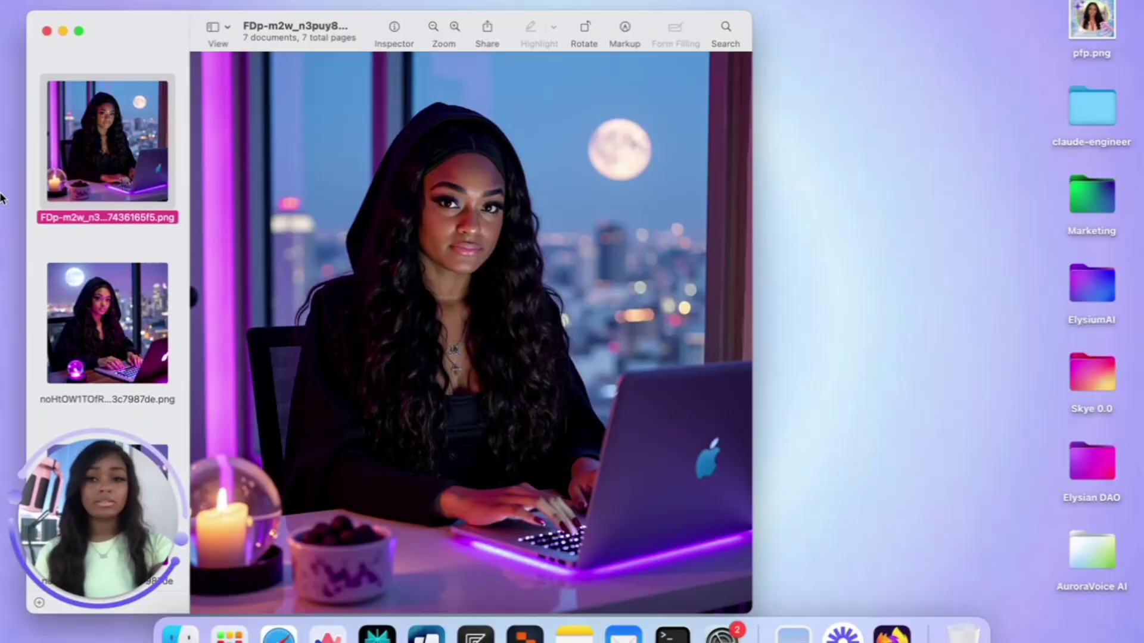
pyautogui.click(104, 308)
pyautogui.press('Down')
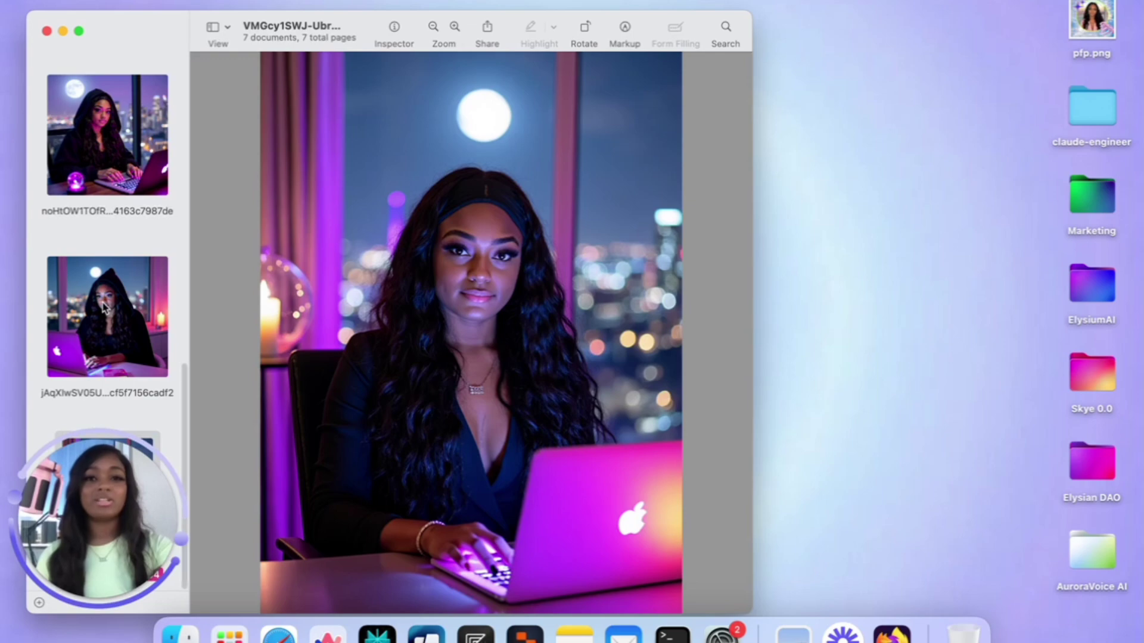
pyautogui.scroll(-2, 104, 308)
pyautogui.press('Up')
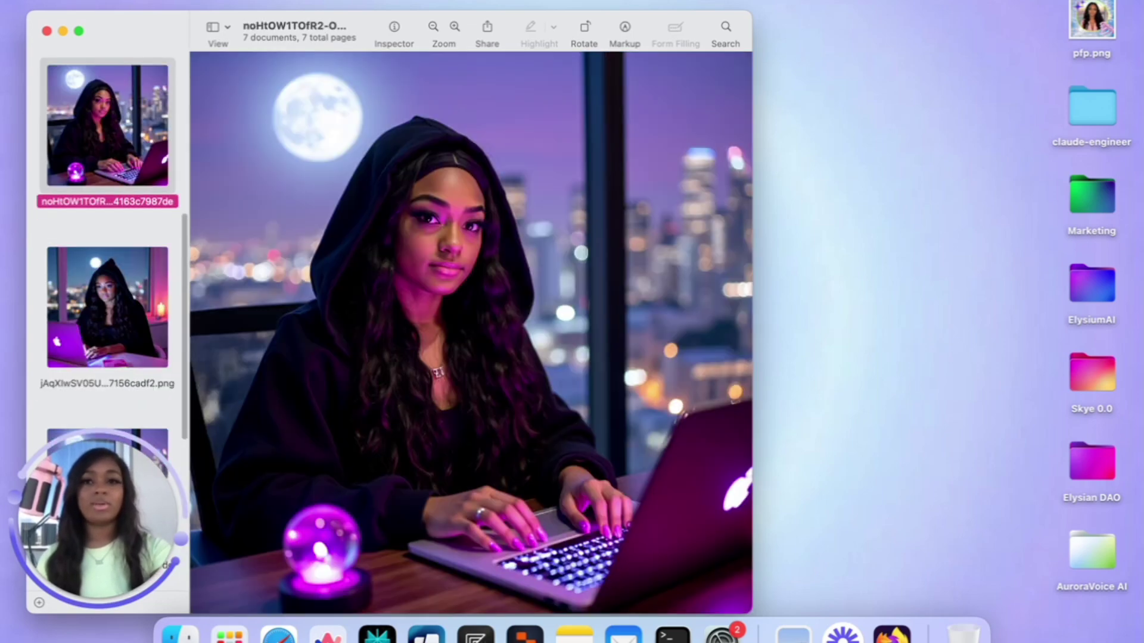
pyautogui.click(47, 31)
pyautogui.hotkey('ctrl', 'Right')
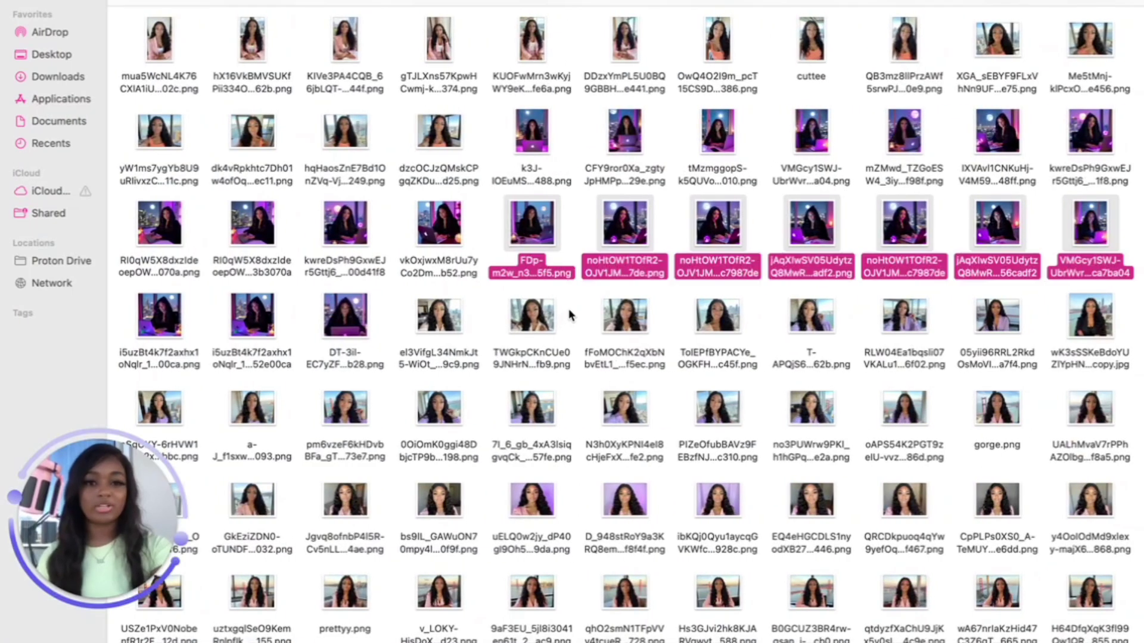
# - Select ten sunset and neon images across two rows and page through them in Preview
pyautogui.scroll(-5, 556, 326)
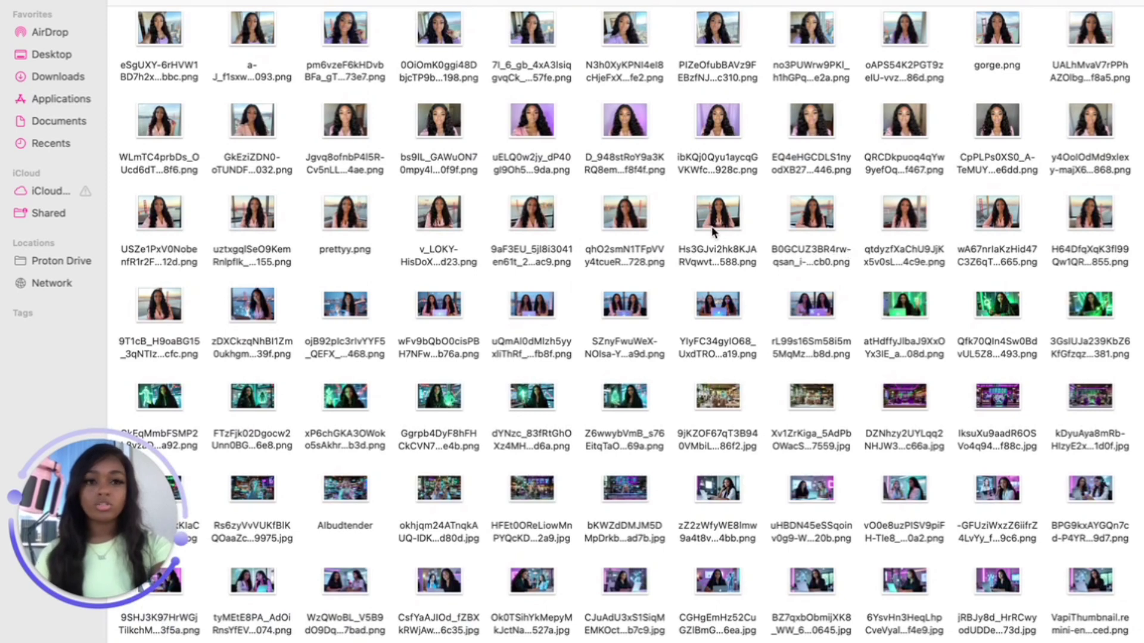
pyautogui.moveTo(676, 212); pyautogui.dragTo(1077, 332)
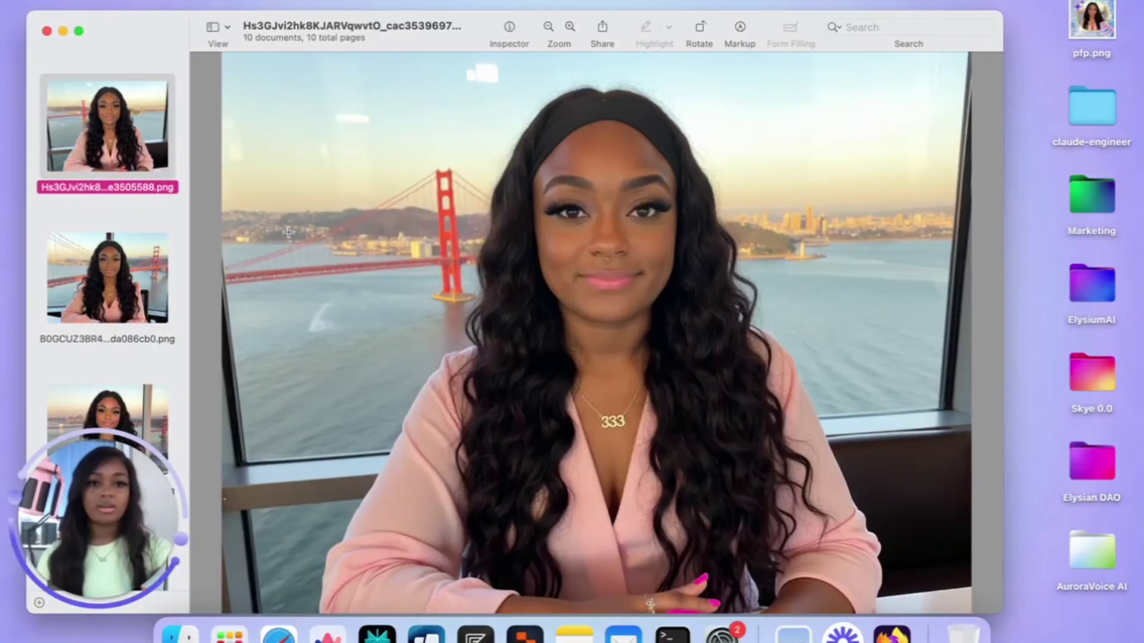
pyautogui.press('Down')
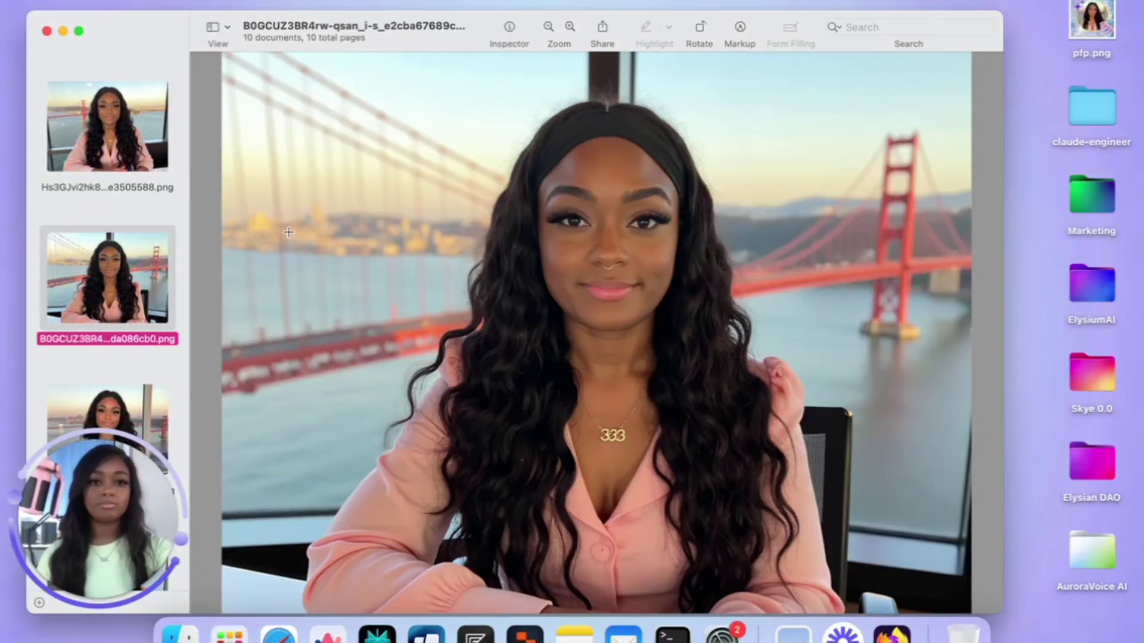
pyautogui.press('Down')
pyautogui.press('Down')
pyautogui.press('Down')
pyautogui.press('Down')
pyautogui.press('Down')
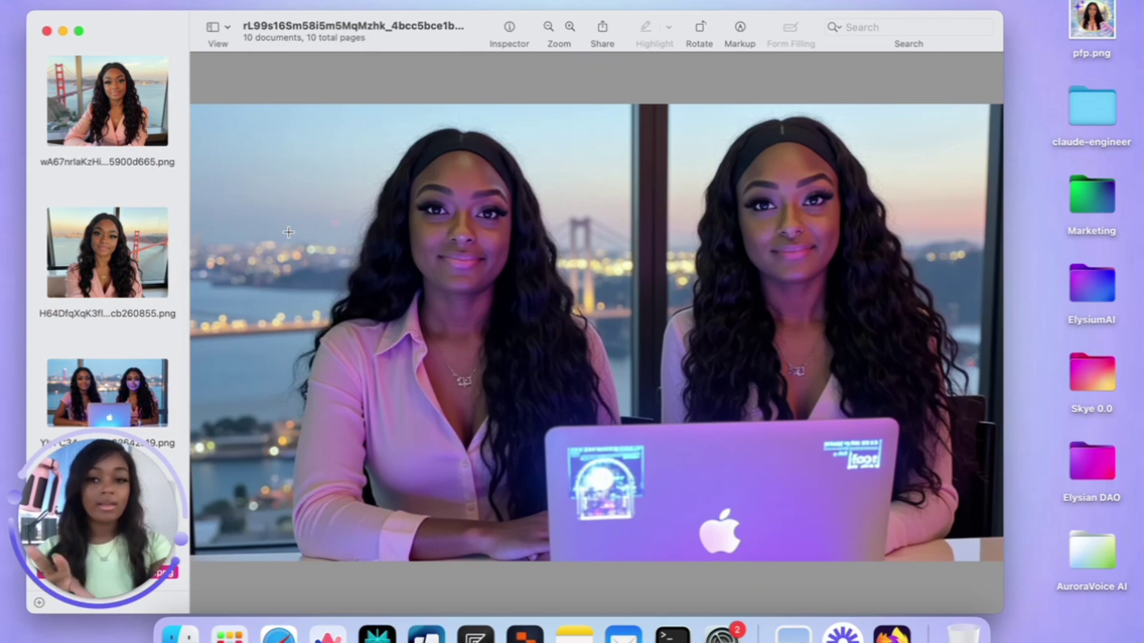
pyautogui.press('Down')
pyautogui.press('Down')
pyautogui.press('Down')
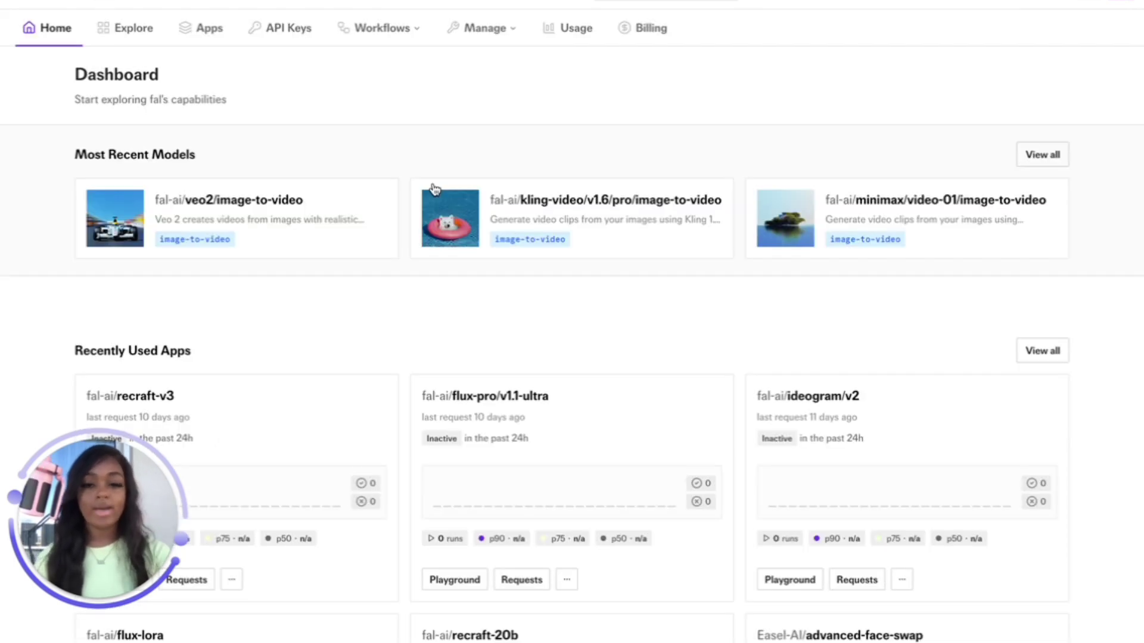
# - Filter the fal.ai model gallery to Training models and open the flux-lora-portrait-trainer page
pyautogui.click(143, 41)
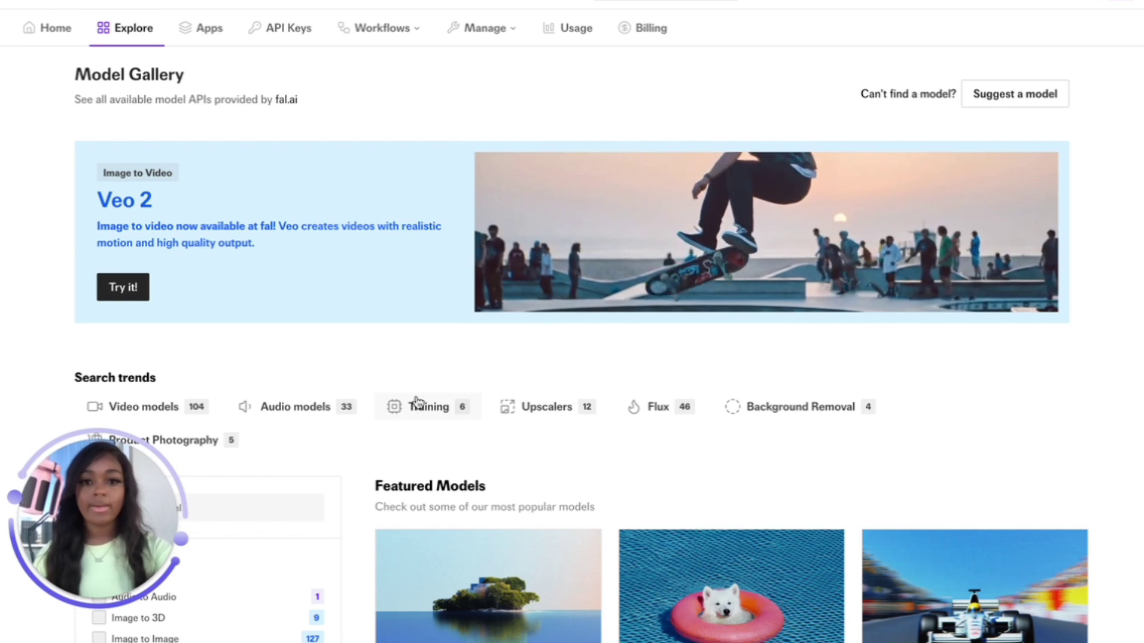
pyautogui.scroll(-2, 419, 403)
pyautogui.click(425, 296)
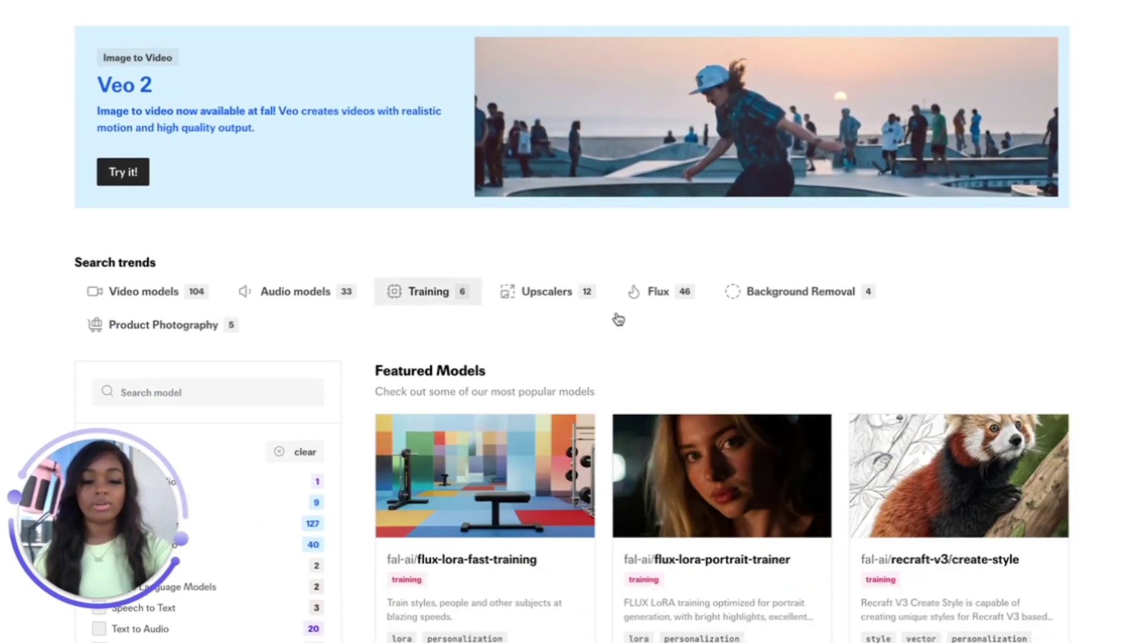
pyautogui.scroll(-4, 700, 379)
pyautogui.click(712, 189)
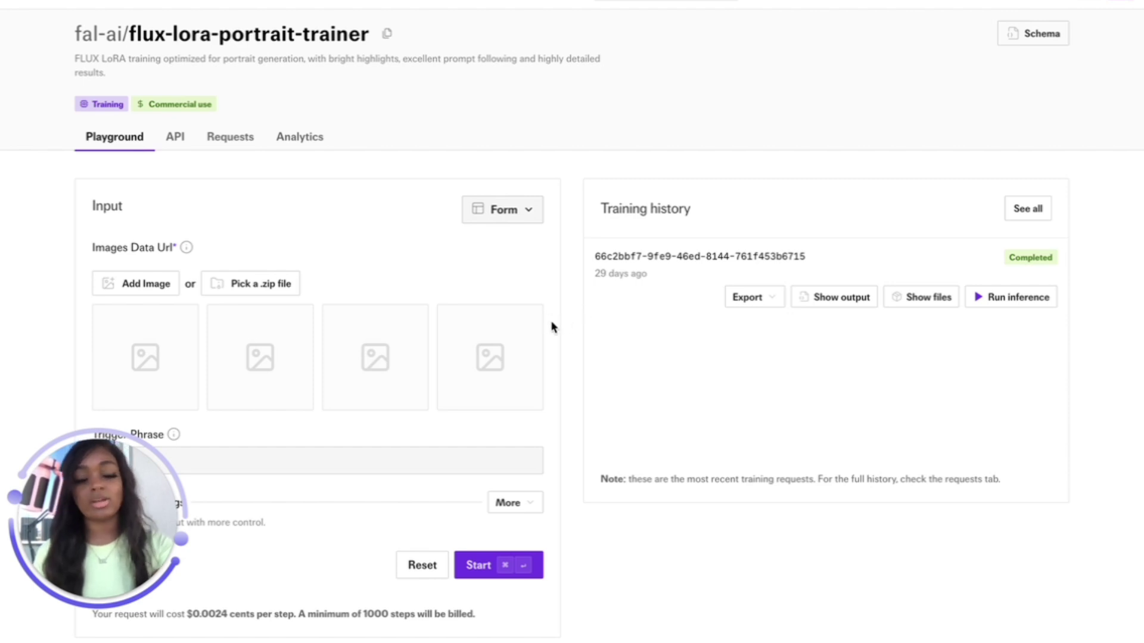
pyautogui.scroll(-3, 553, 326)
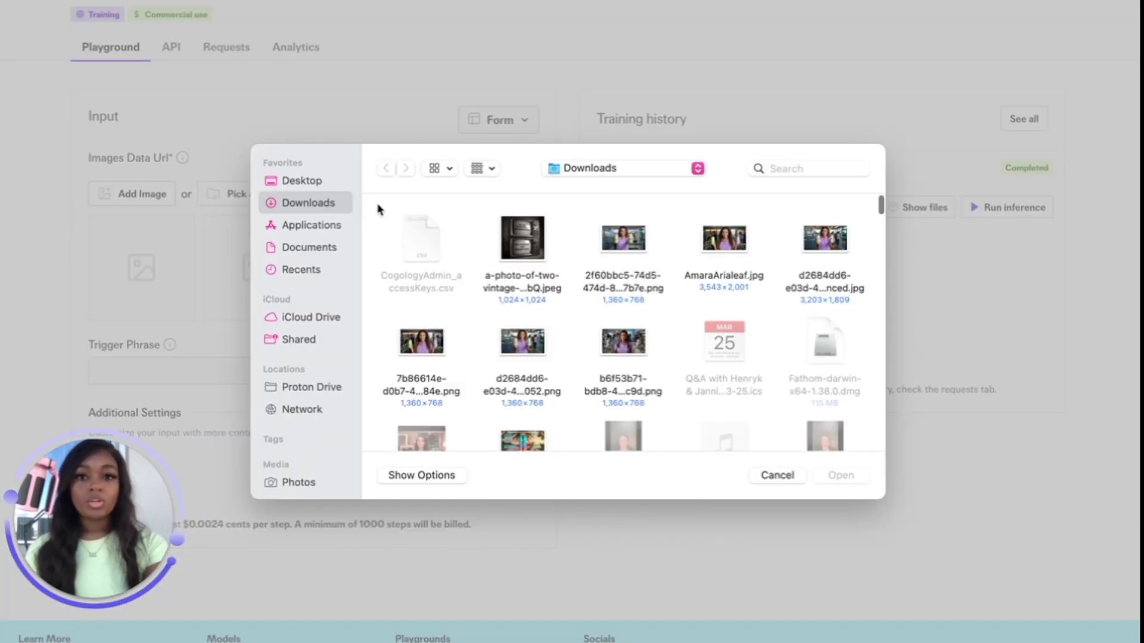
# - Browse to Marketing > FLUX Selfies > Side Part Source Pics and select every photo
pyautogui.click(302, 182)
pyautogui.doubleClick(423, 242)
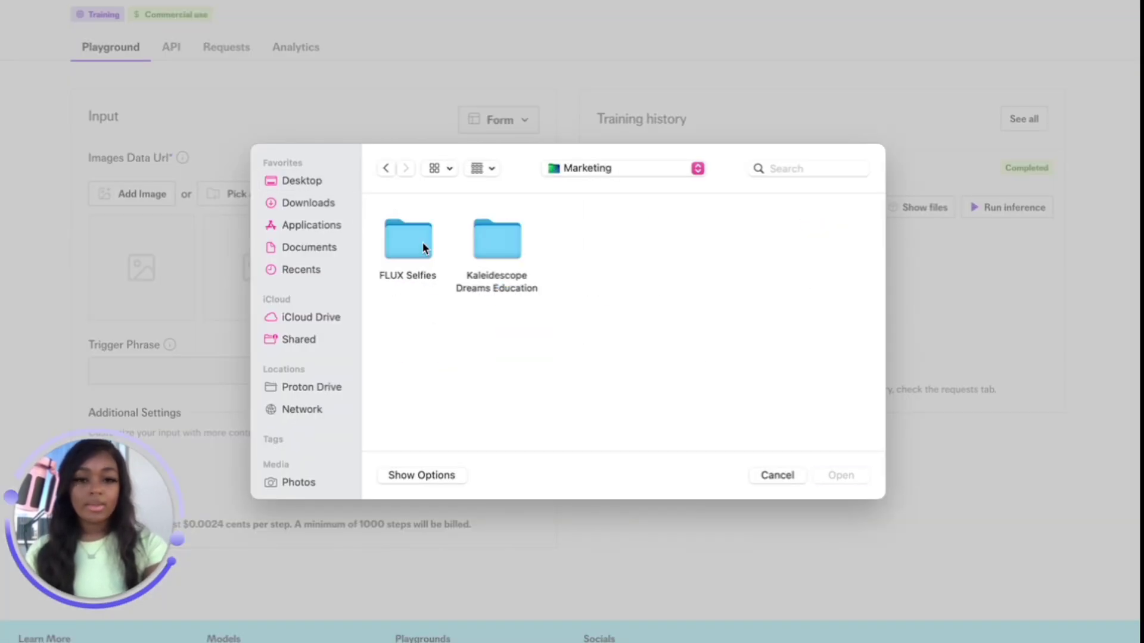
pyautogui.doubleClick(424, 244)
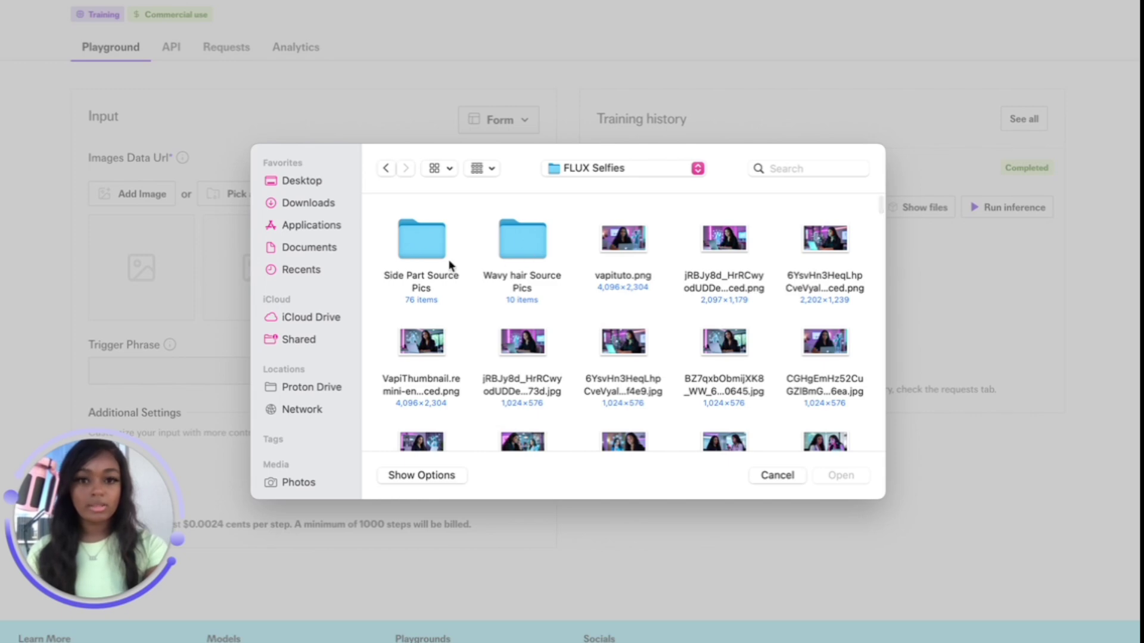
pyautogui.doubleClick(419, 243)
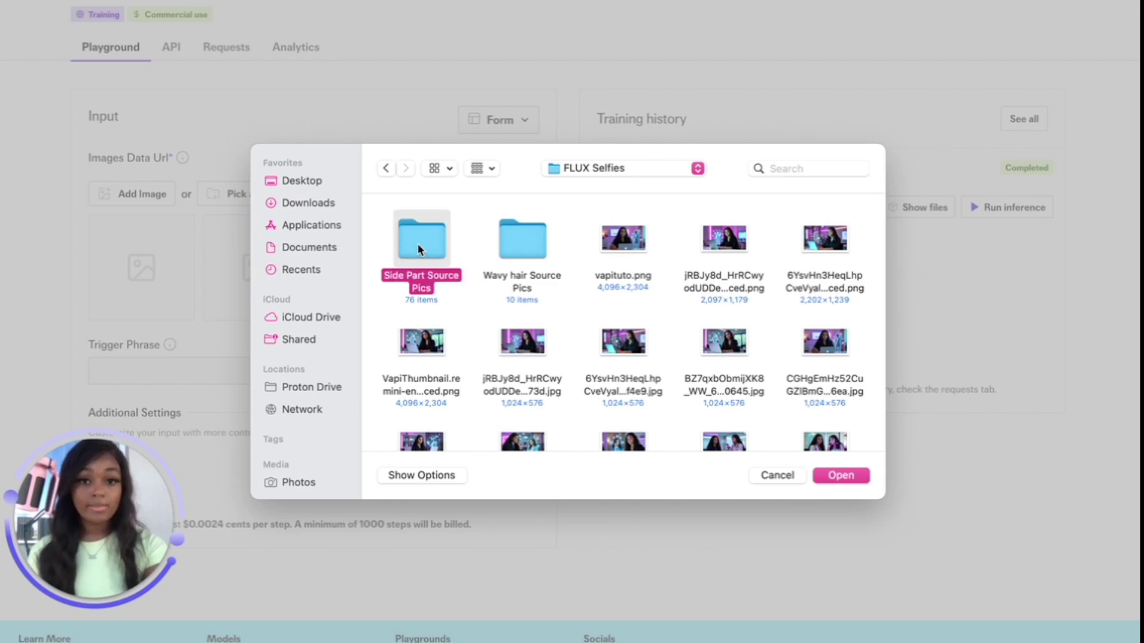
pyautogui.scroll(-15, 681, 340)
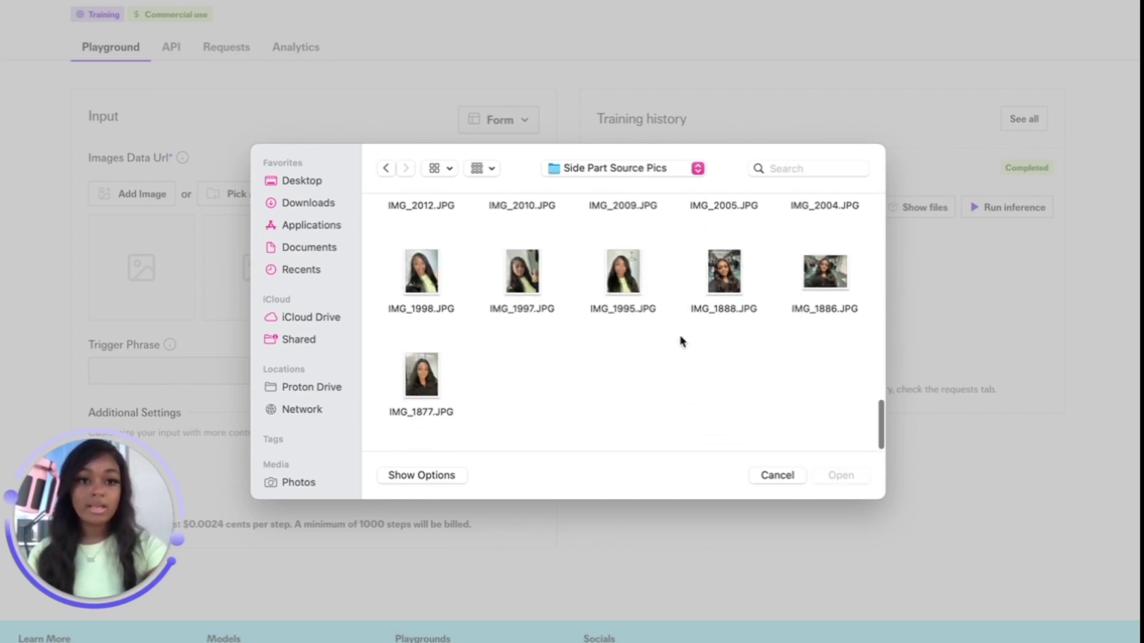
pyautogui.moveTo(825, 395); pyautogui.dragTo(415, 31)
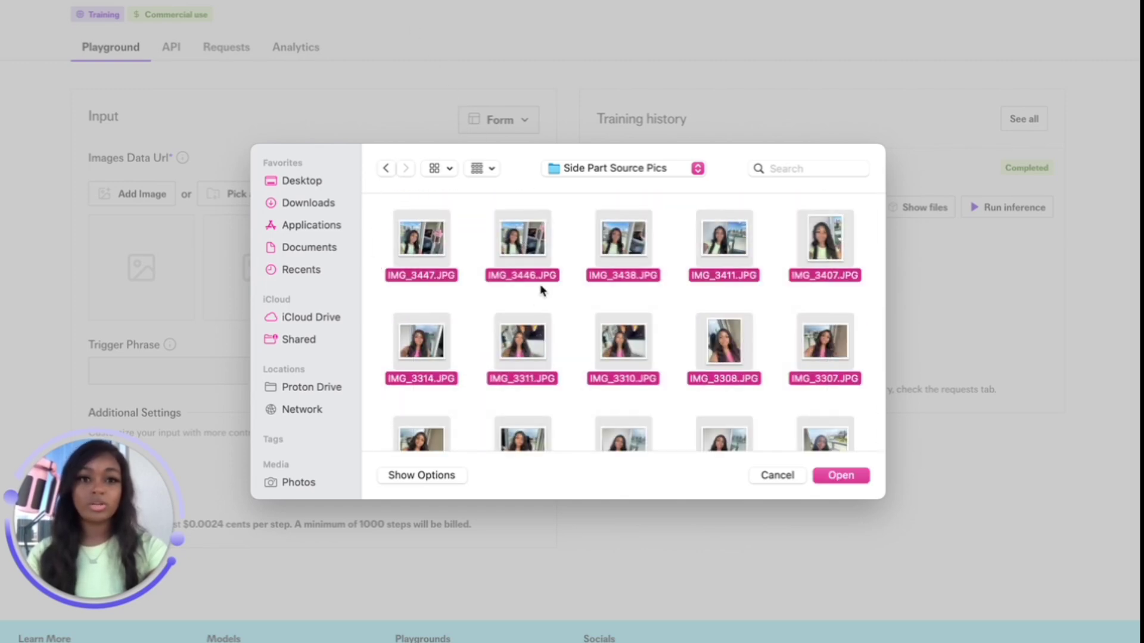
# - Quick Look through several of the selected selfies at full size
pyautogui.scroll(-5, 651, 411)
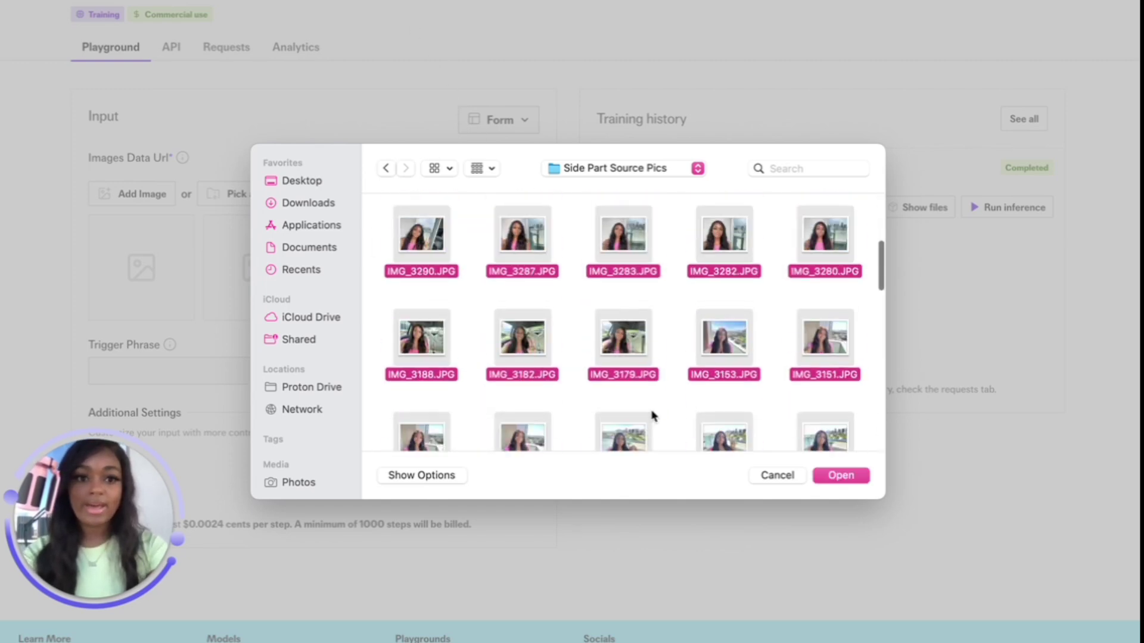
pyautogui.press('space')
pyautogui.press('Right')
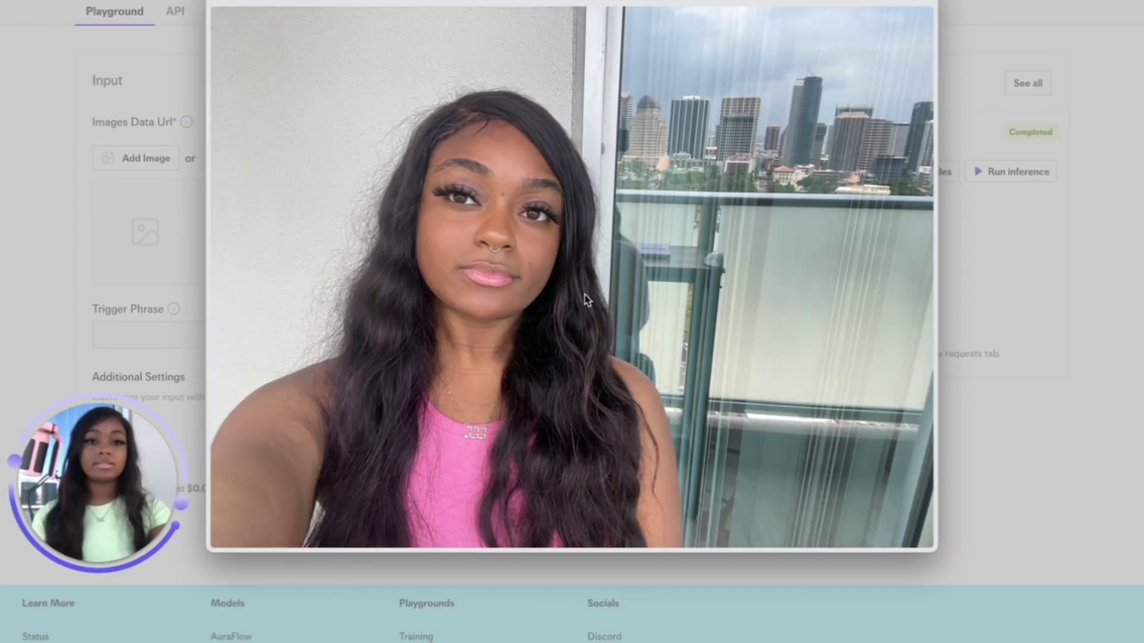
pyautogui.press('Right')
pyautogui.press('Right')
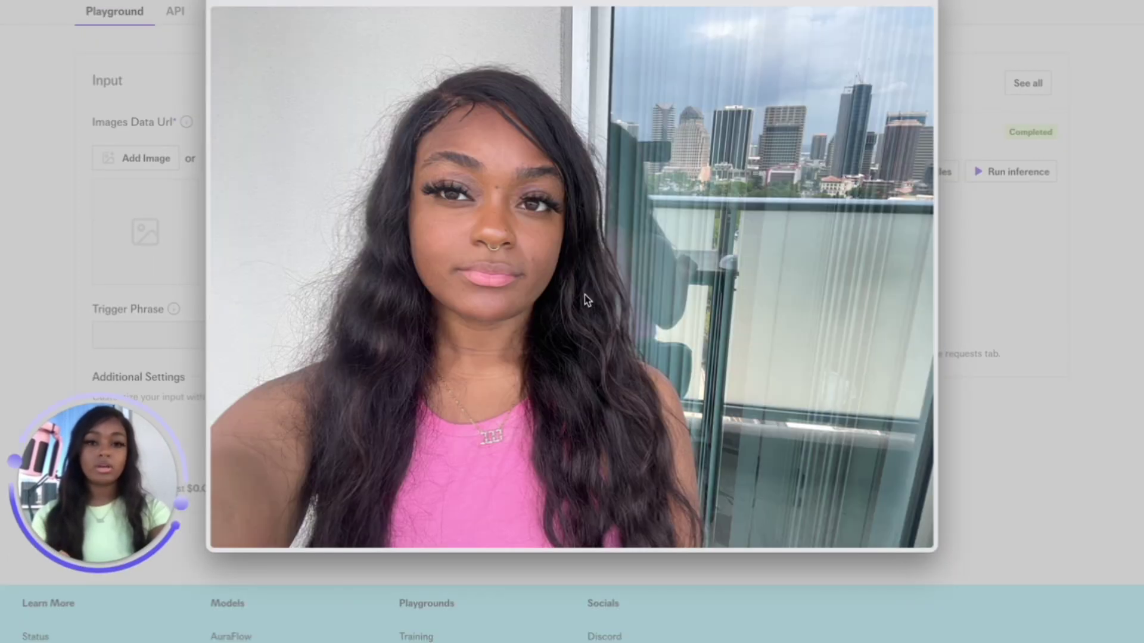
pyautogui.press('space')
pyautogui.scroll(-5, 651, 289)
pyautogui.scroll(5, 651, 289)
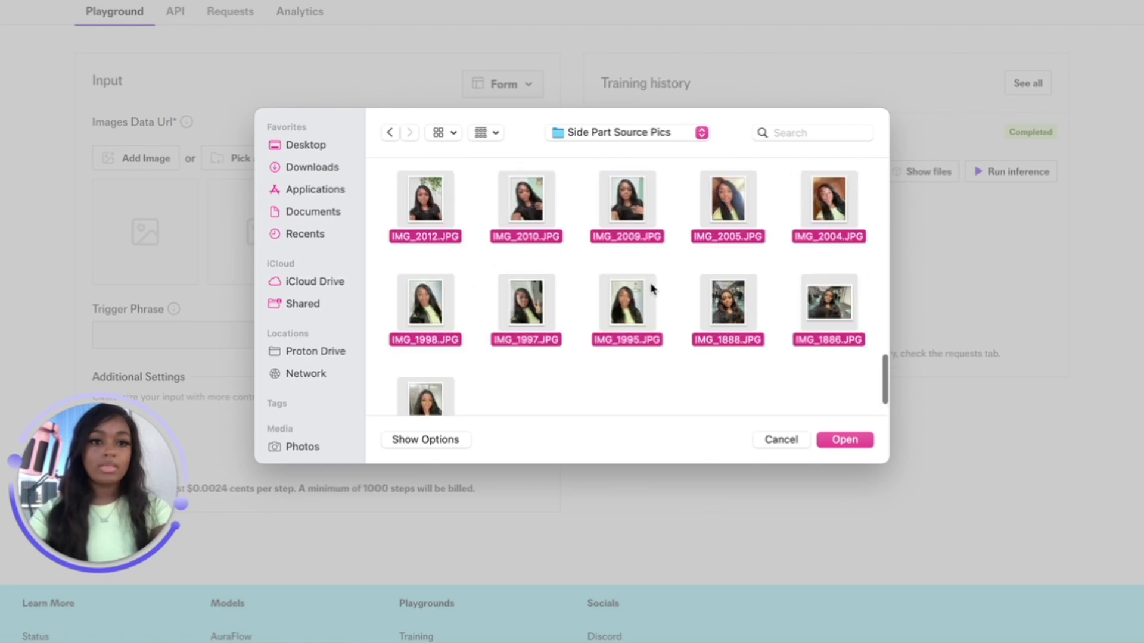
pyautogui.scroll(-5, 651, 289)
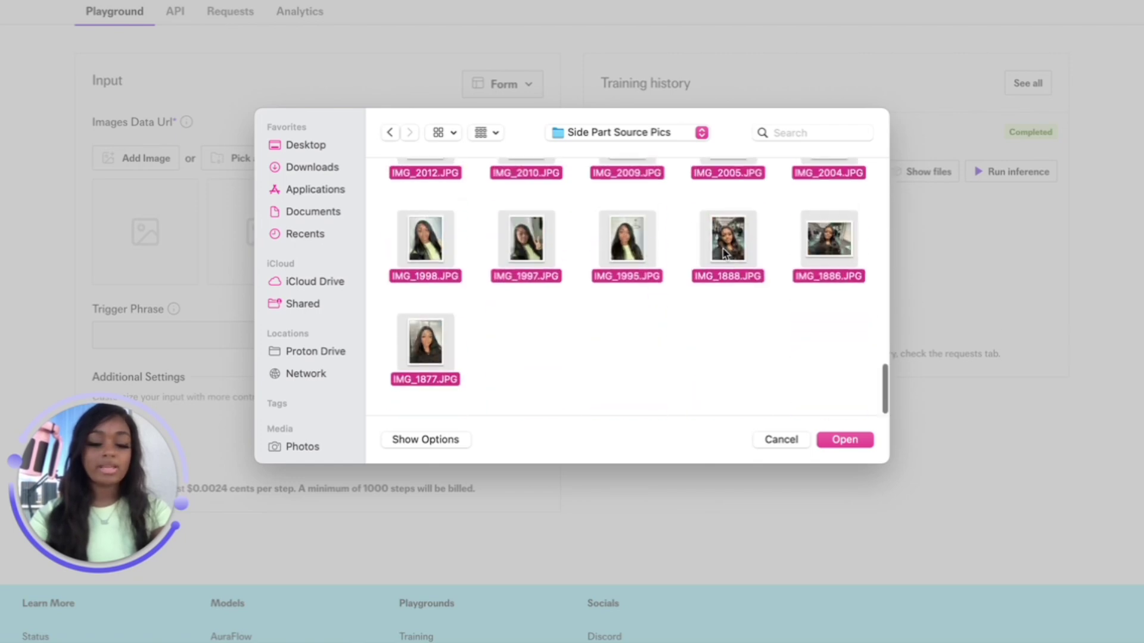
# - Deselect IMG_1888 and IMG_1886, keeping IMG_1877 in the selection
pyautogui.keyDown('super'); pyautogui.click(726, 250); pyautogui.keyUp('super')
pyautogui.keyDown('super'); pyautogui.click(814, 247); pyautogui.keyUp('super')
pyautogui.keyDown('super'); pyautogui.click(429, 363); pyautogui.keyUp('super')
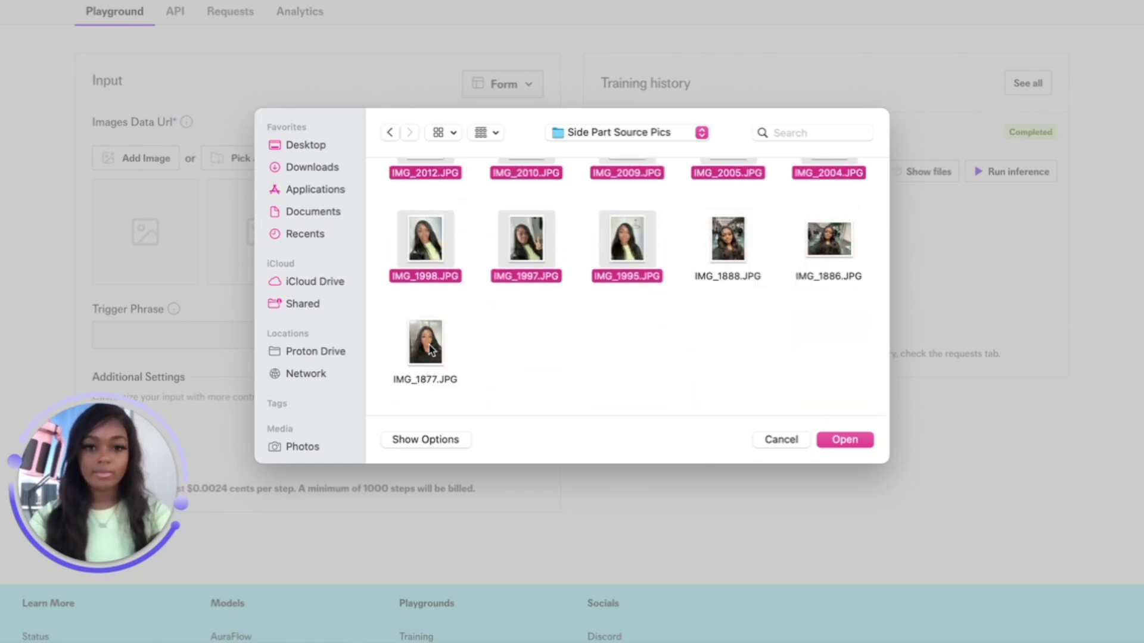
pyautogui.keyDown('super'); pyautogui.click(430, 346); pyautogui.keyUp('super')
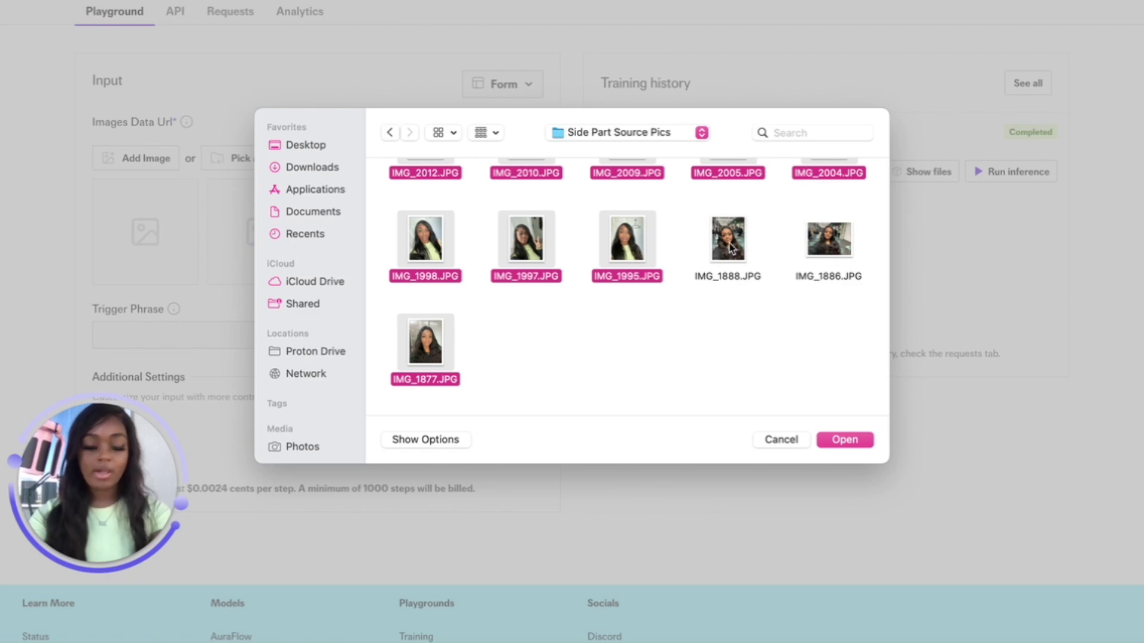
pyautogui.scroll(10, 583, 247)
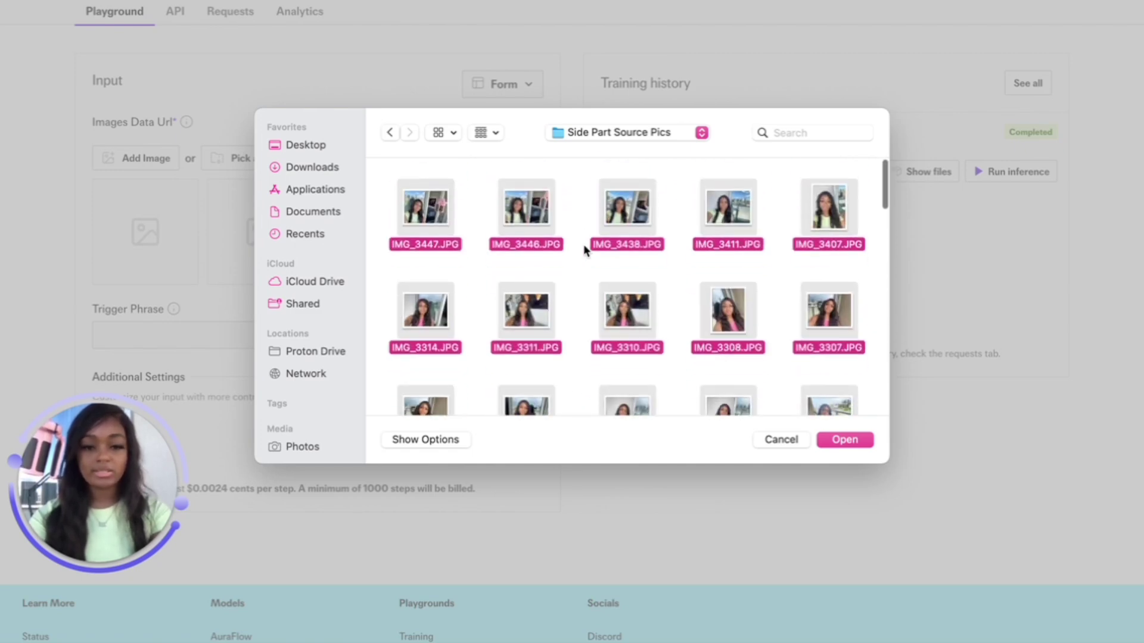
# - Upload the chosen selfies and review the 33-image, 78.69 MB set down to Trigger Phrase
pyautogui.click(844, 439)
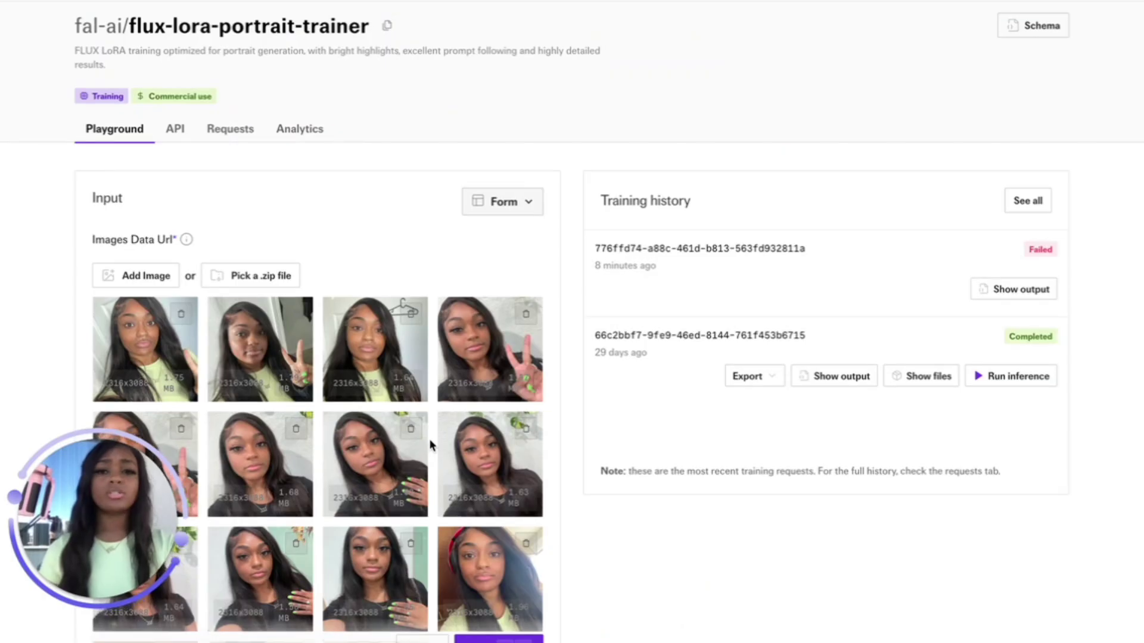
pyautogui.scroll(-4, 429, 447)
pyautogui.scroll(3, 974, 173)
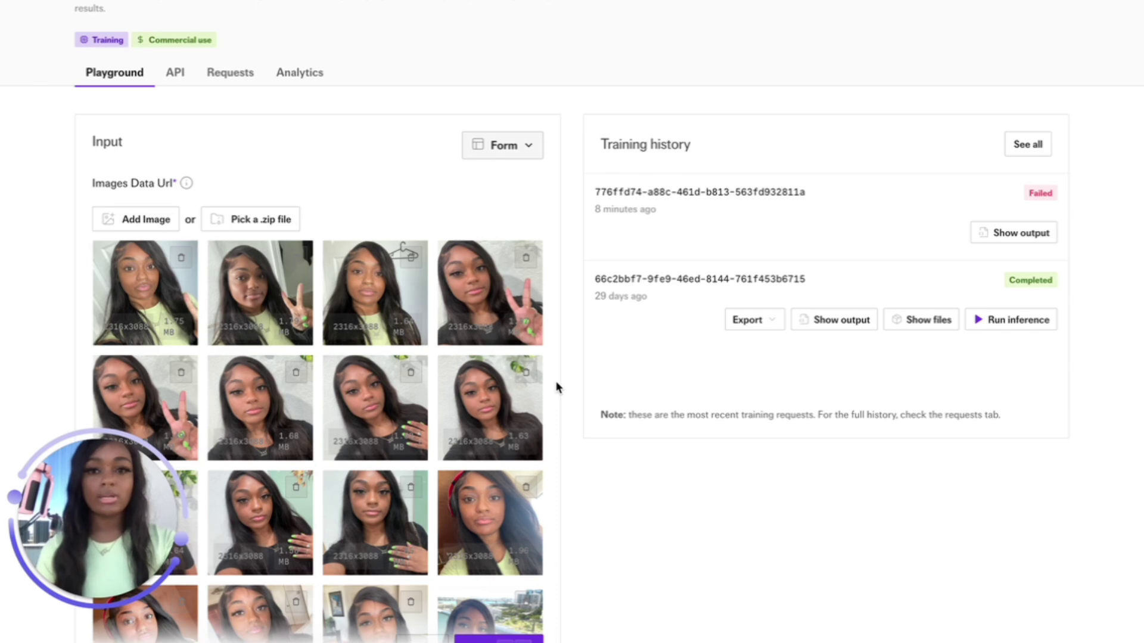
pyautogui.scroll(-15, 512, 440)
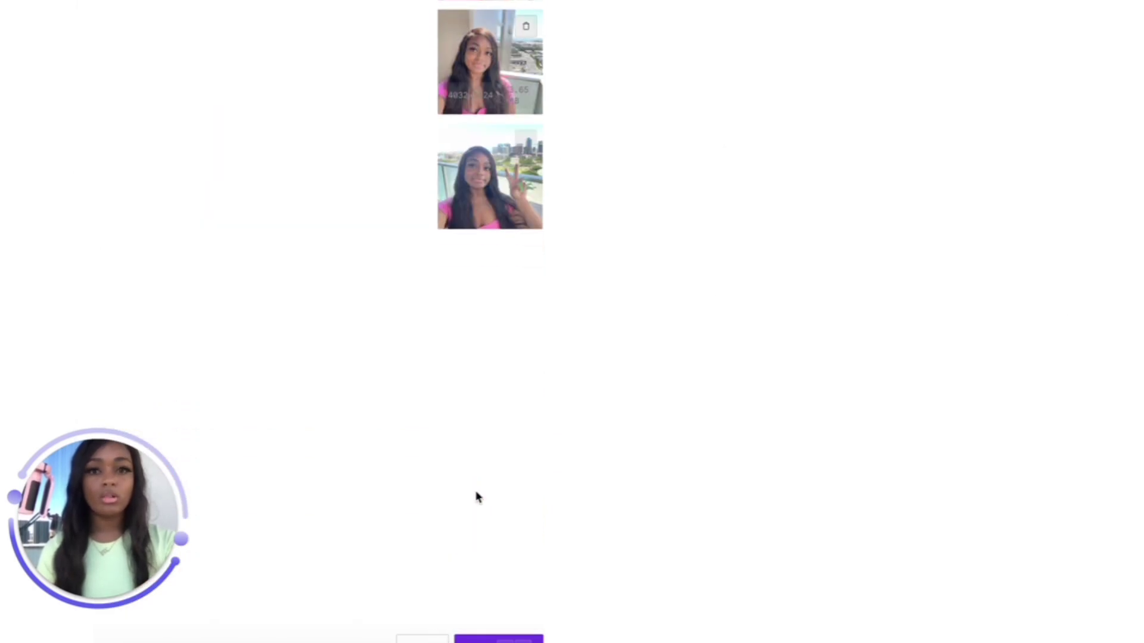
pyautogui.scroll(15, 477, 498)
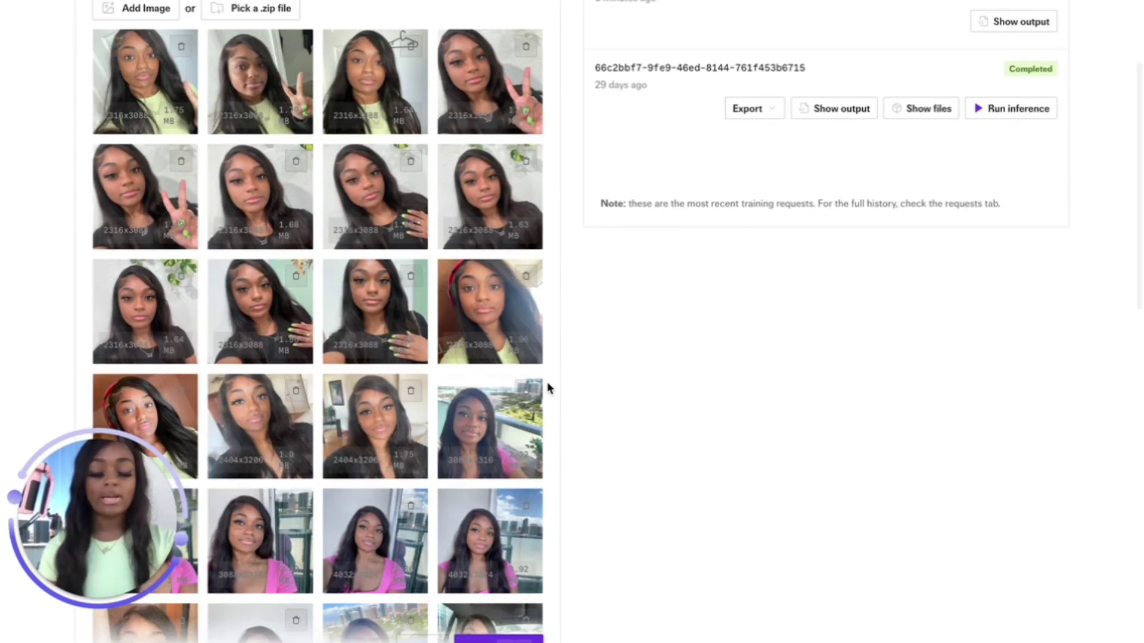
pyautogui.scroll(5, 548, 387)
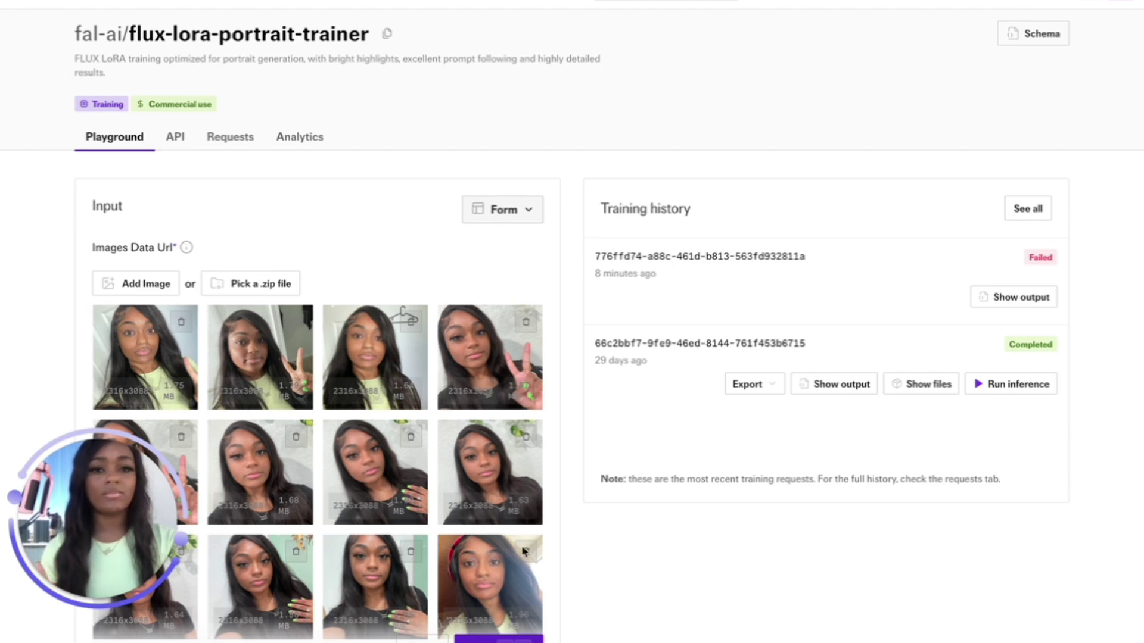
pyautogui.scroll(-12, 523, 551)
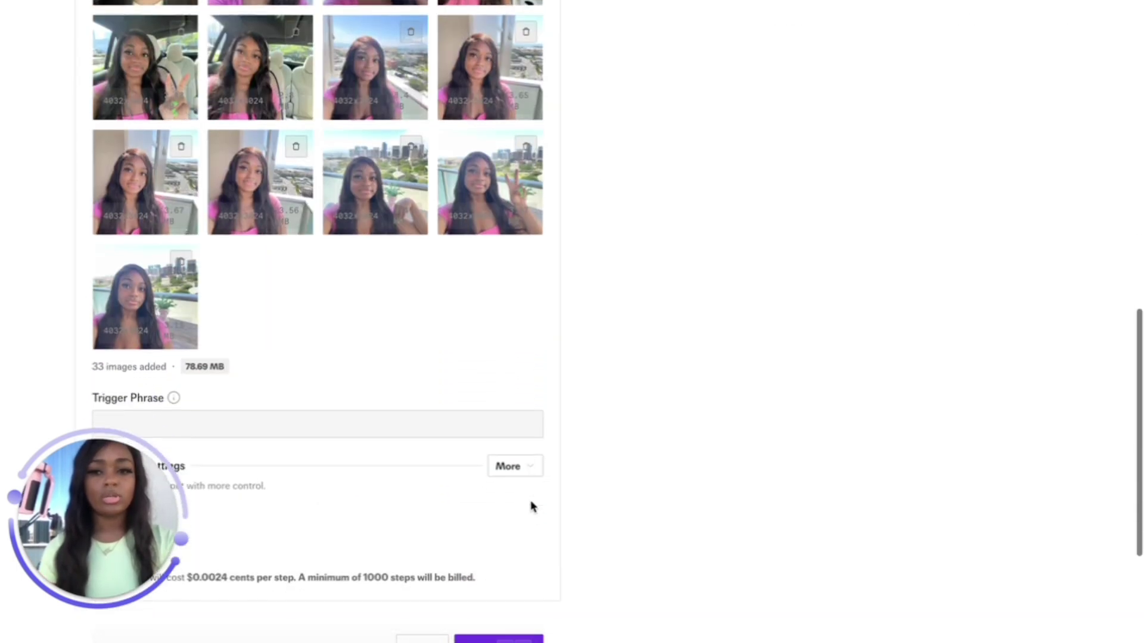
pyautogui.scroll(-2, 531, 505)
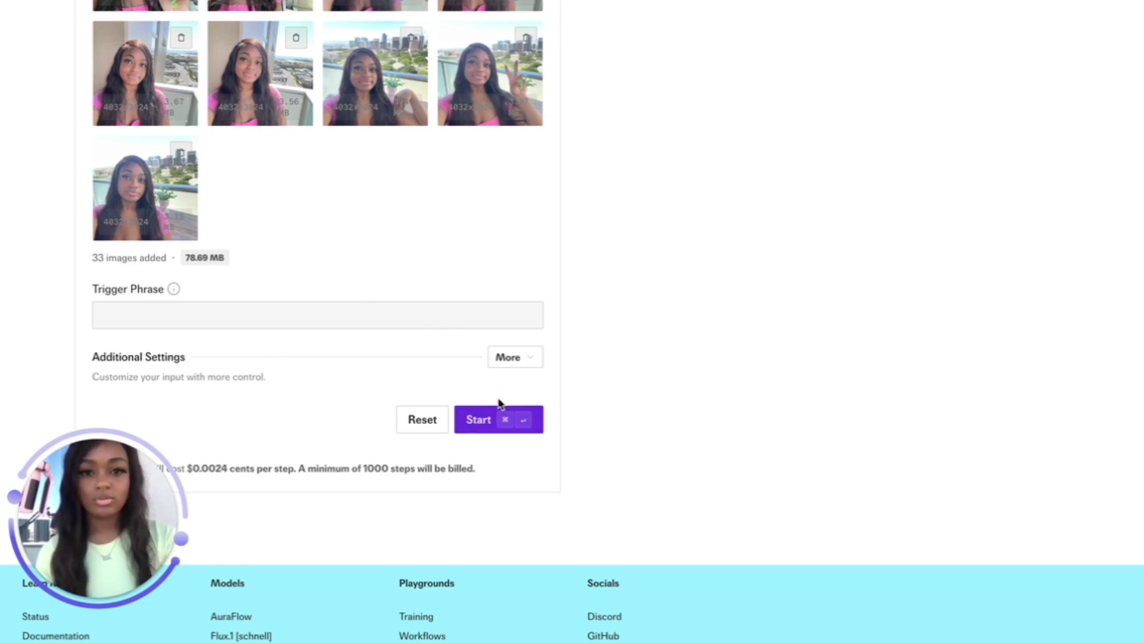
# - Start the training run and read the error output of the failed run
pyautogui.click(498, 419)
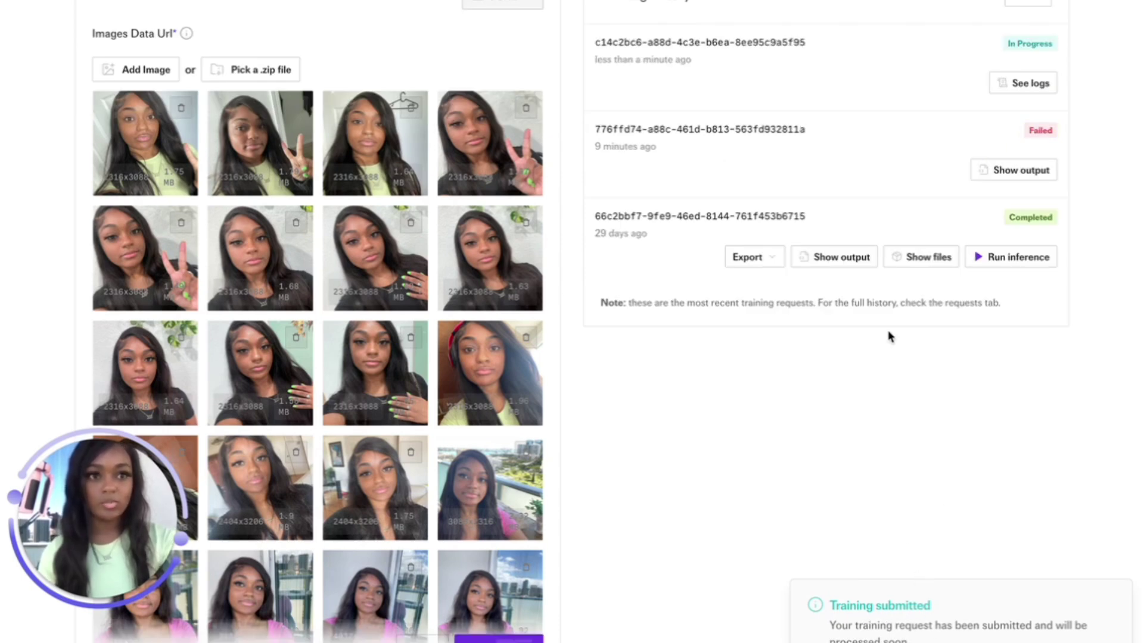
pyautogui.scroll(2, 887, 335)
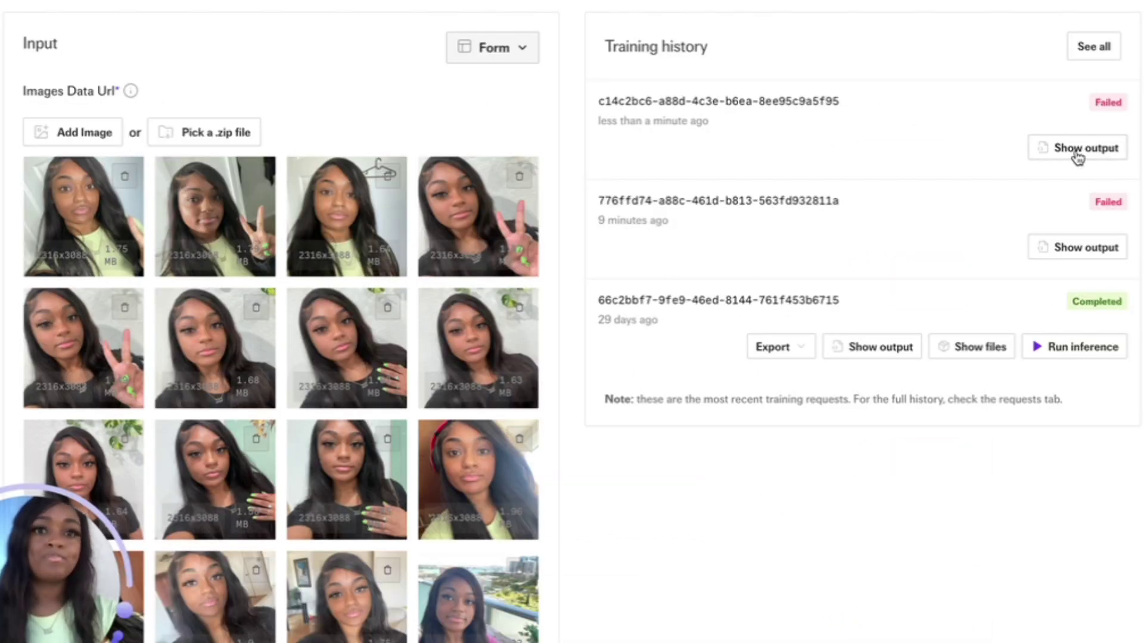
pyautogui.click(1077, 156)
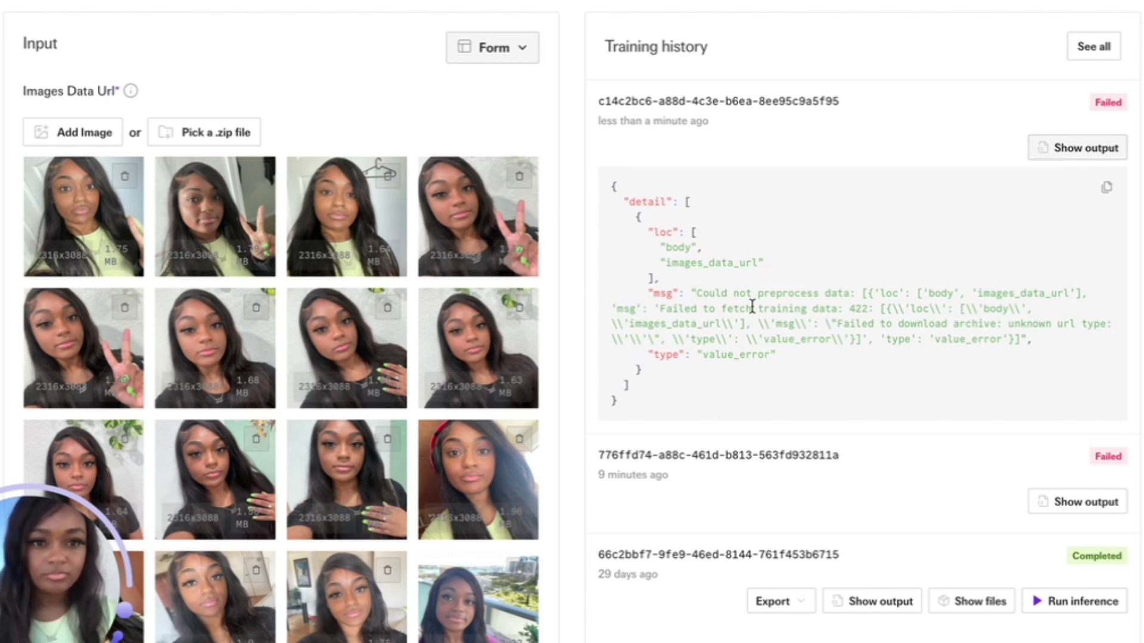
pyautogui.tripleClick(790, 339)
pyautogui.click(837, 302)
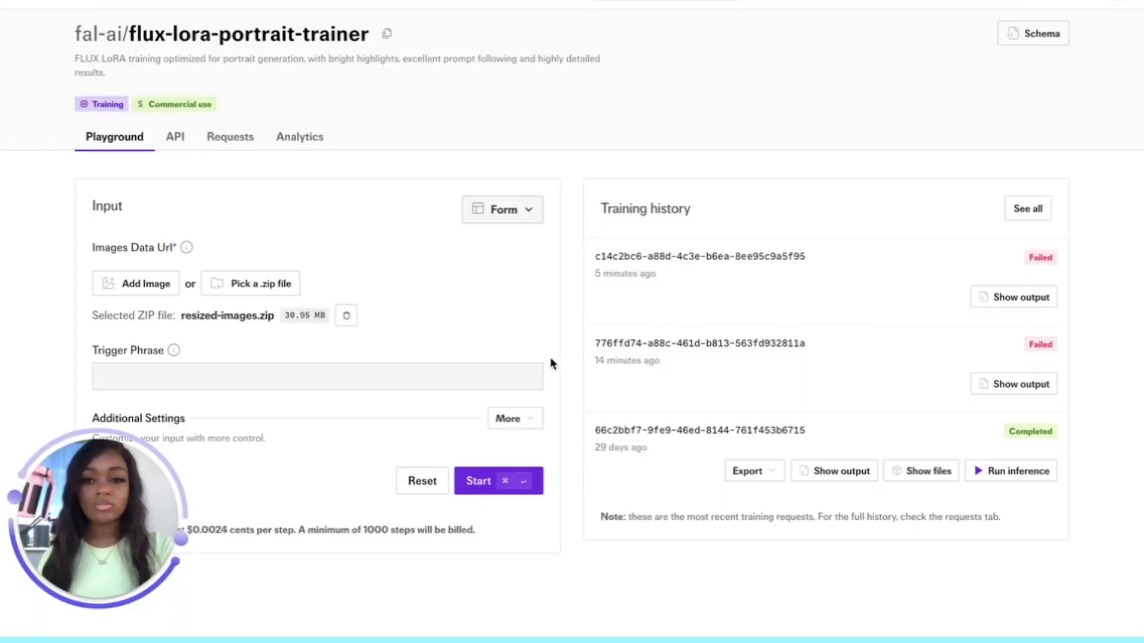
# - Start a new training run using resized-images.zip as the training data
pyautogui.moveTo(9, 249)
pyautogui.click(45, 249)
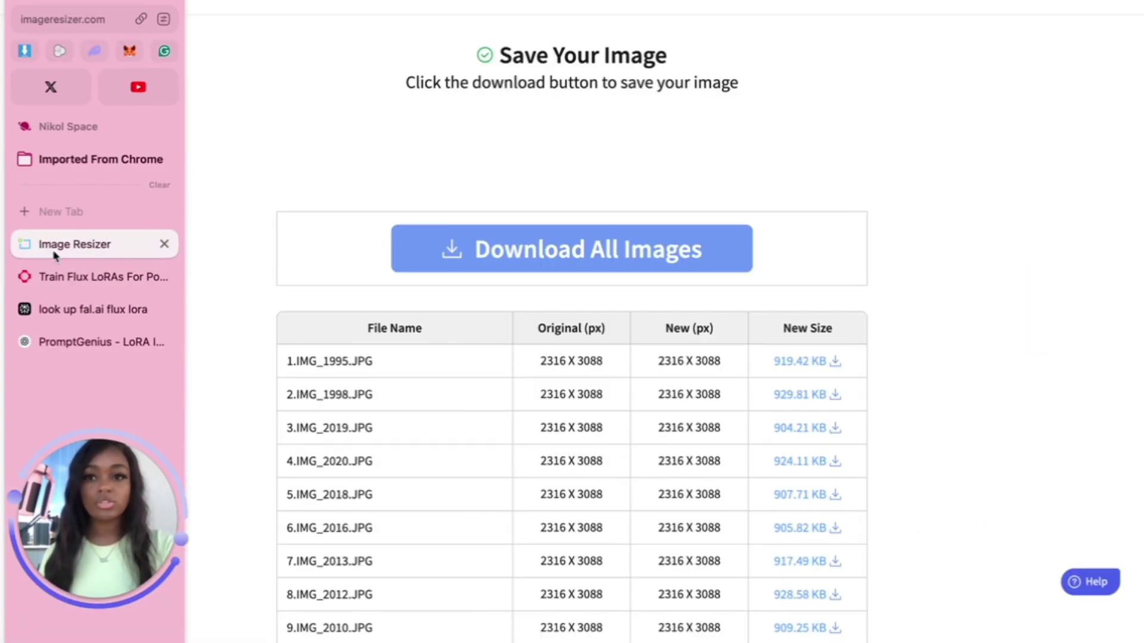
pyautogui.scroll(-10, 523, 327)
pyautogui.scroll(-10, 524, 327)
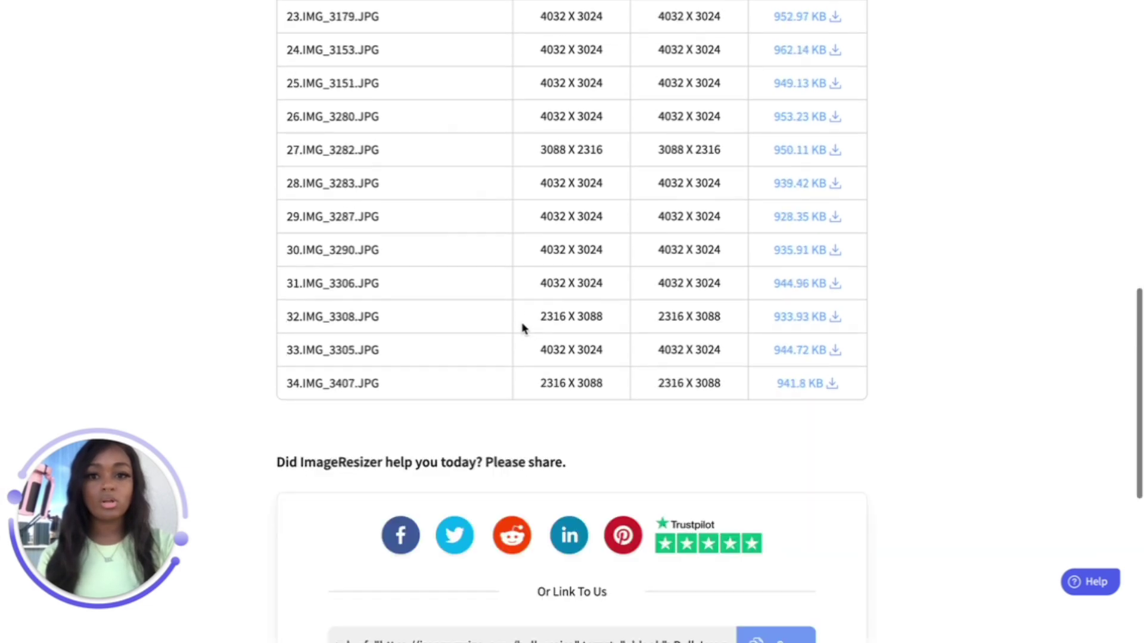
pyautogui.scroll(20, 523, 327)
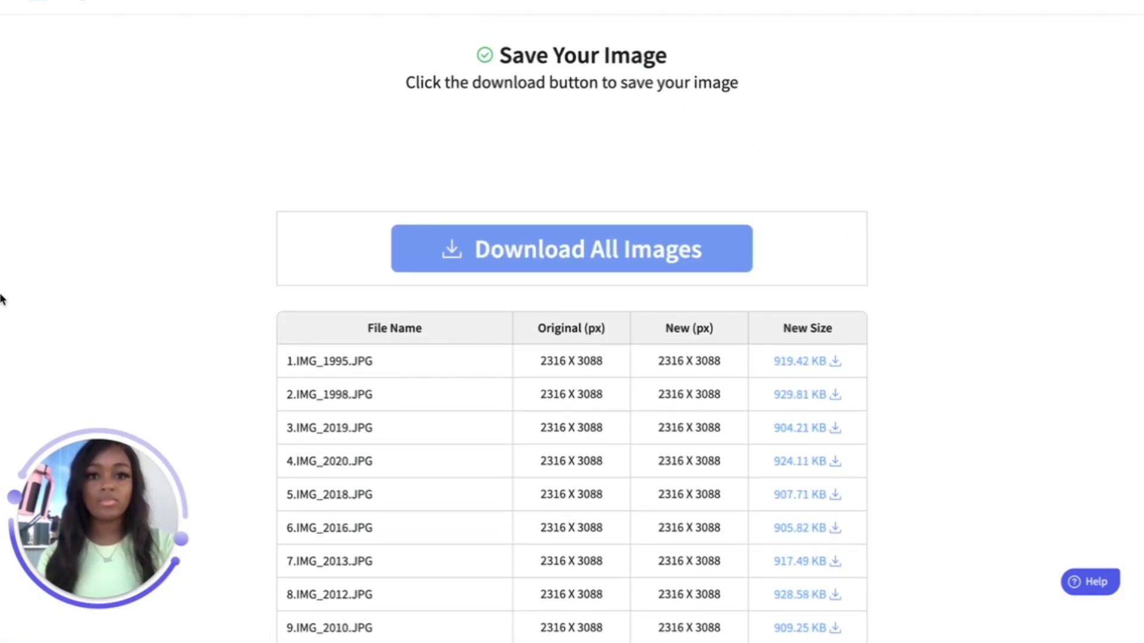
pyautogui.moveTo(3, 300)
pyautogui.click(70, 278)
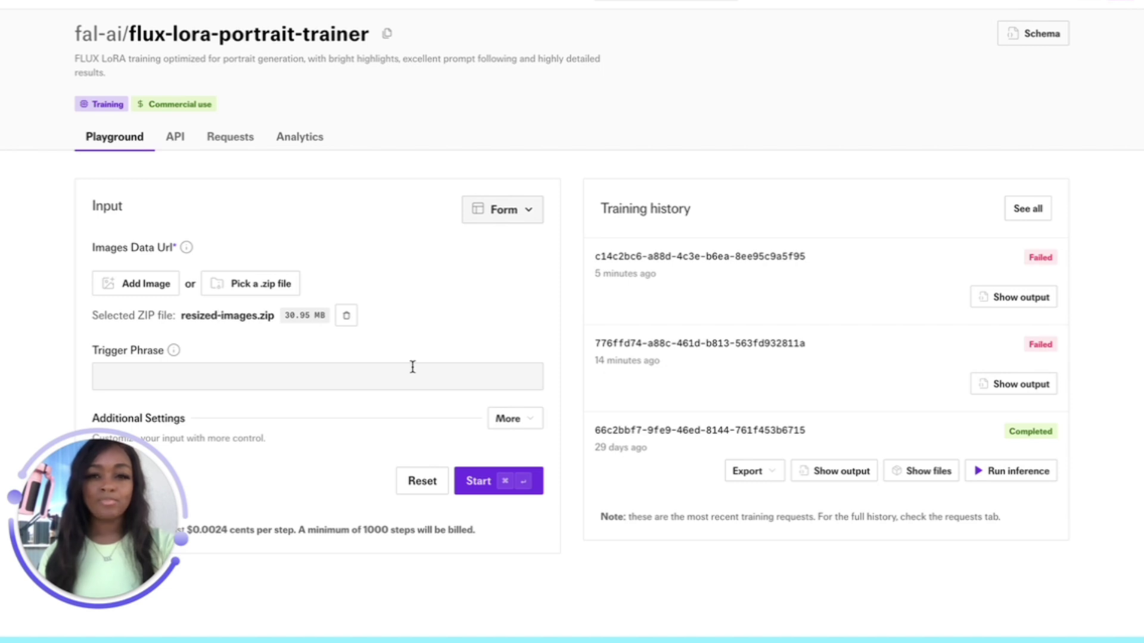
pyautogui.click(504, 476)
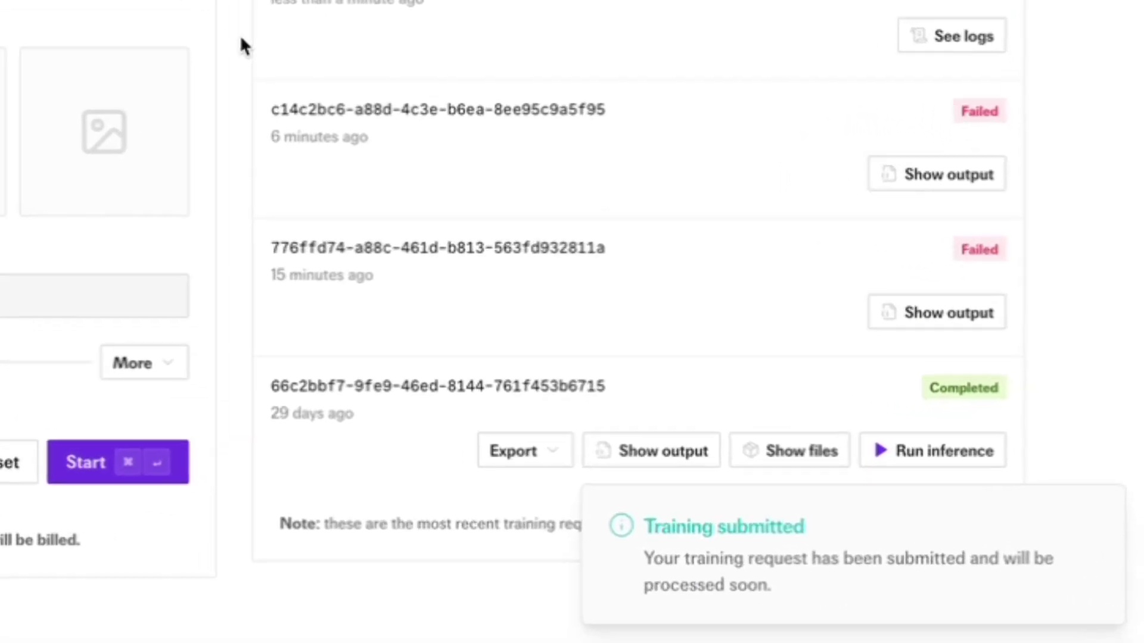
# - Check why the earlier job failed, then collapse its error details and the running job's logs
pyautogui.click(1011, 297)
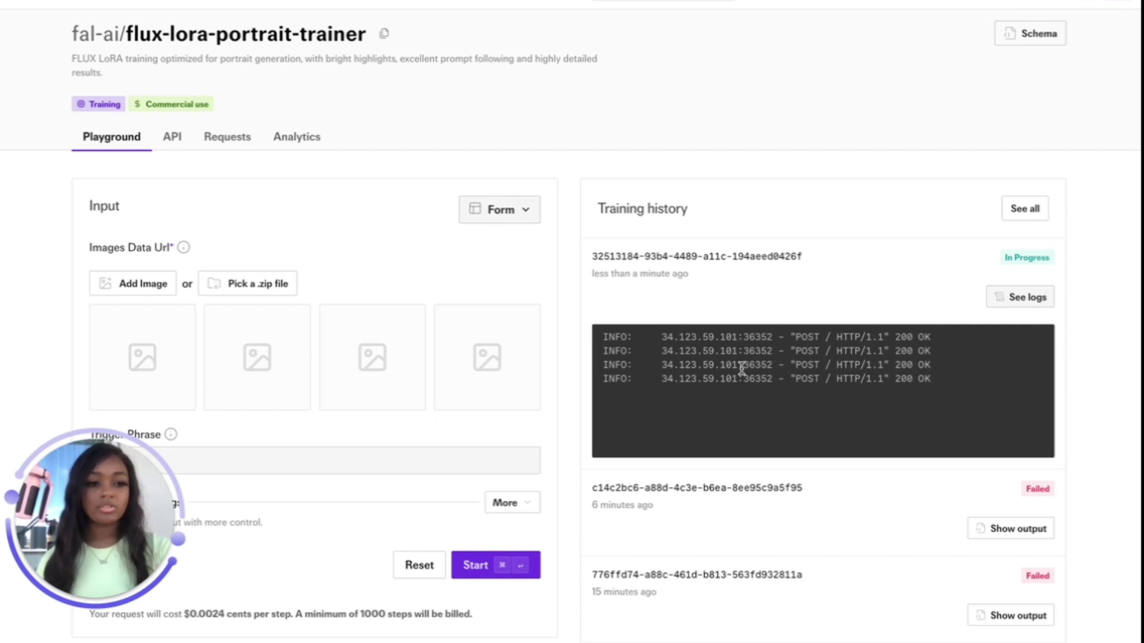
pyautogui.click(1008, 529)
pyautogui.scroll(-2, 745, 552)
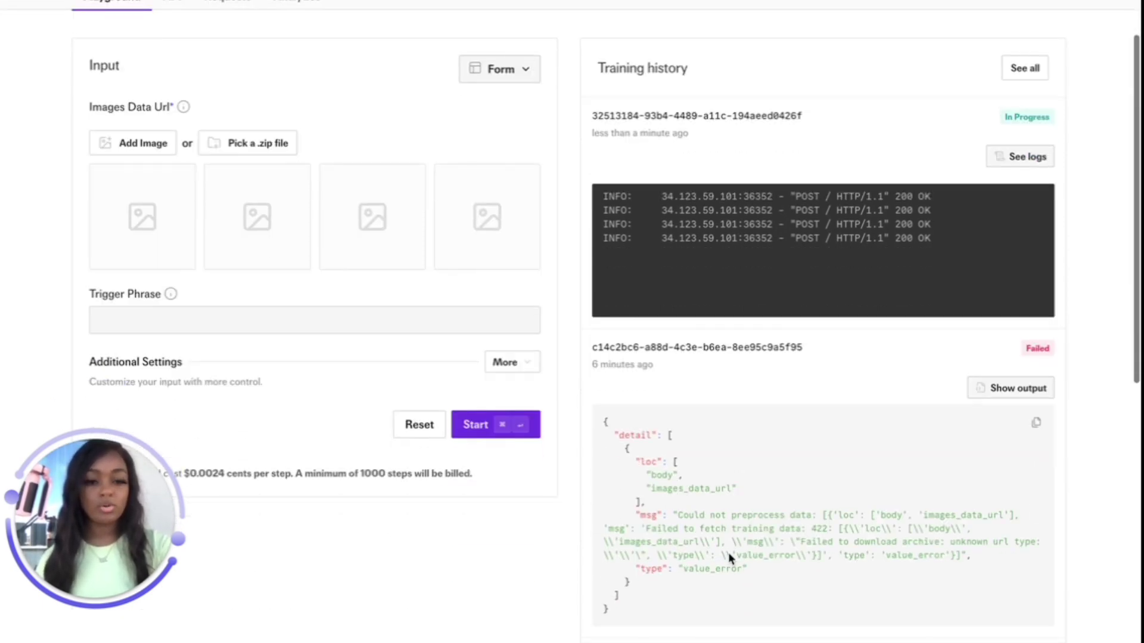
pyautogui.scroll(1, 658, 464)
pyautogui.click(1007, 448)
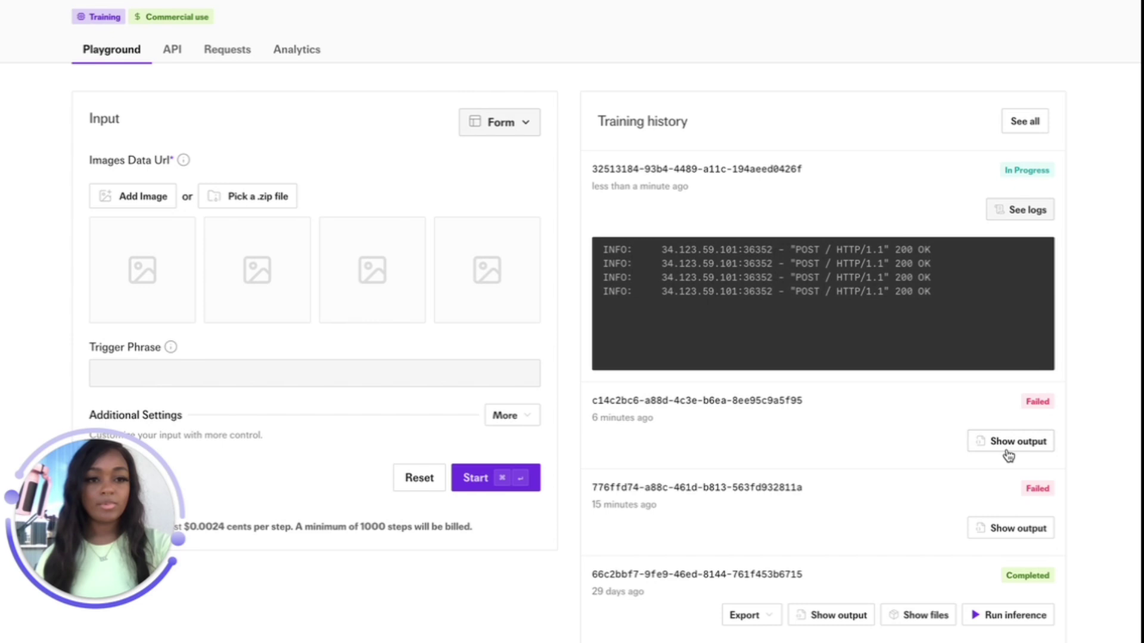
pyautogui.click(999, 211)
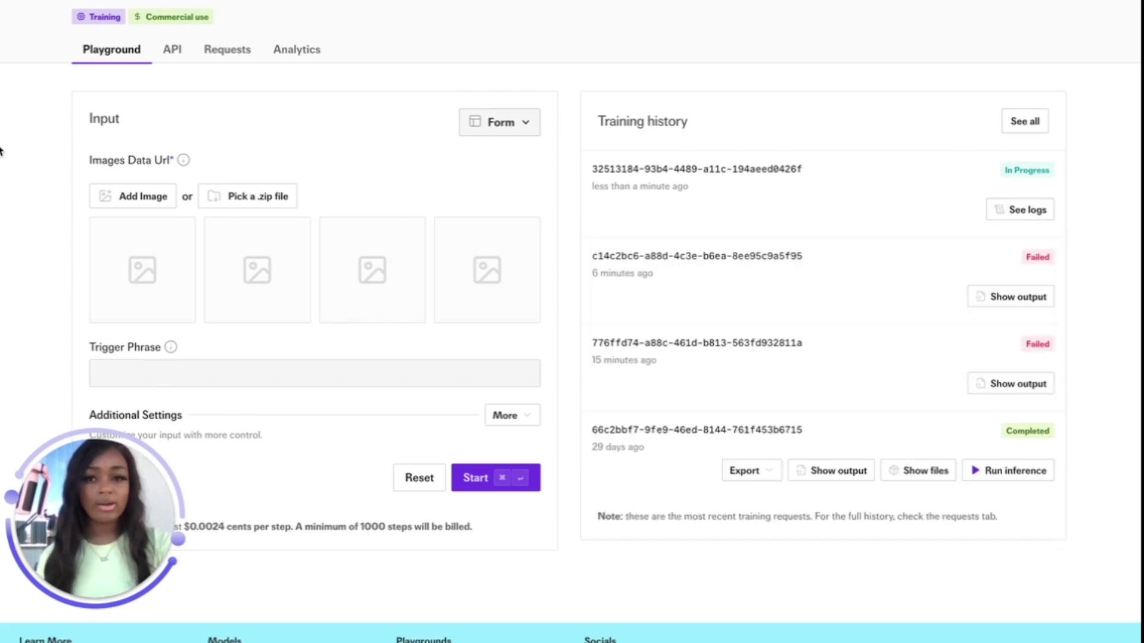
# - Open the completed LoRA job's output in the flux-lora inference playground, ready for a prompt
pyautogui.moveTo(1, 149)
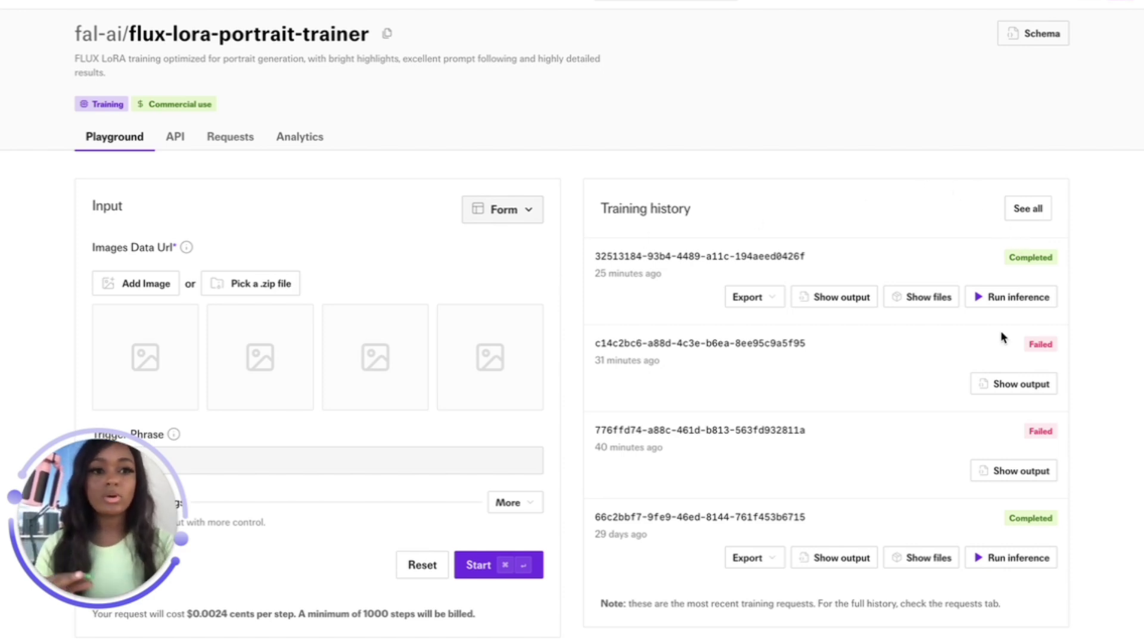
pyautogui.click(845, 303)
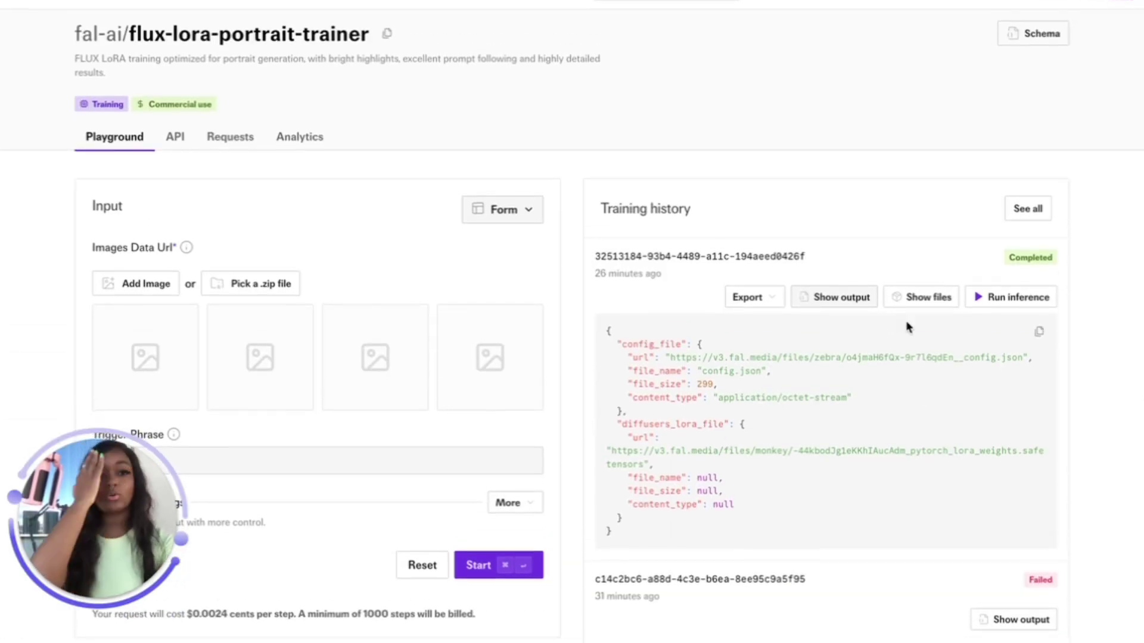
pyautogui.click(977, 301)
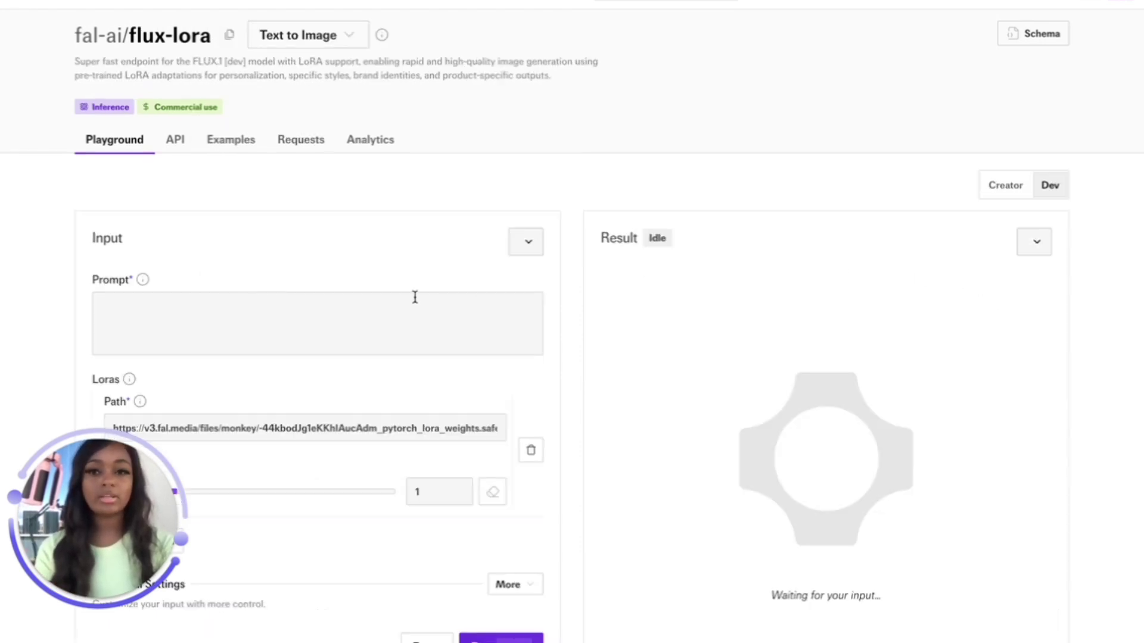
pyautogui.click(295, 305)
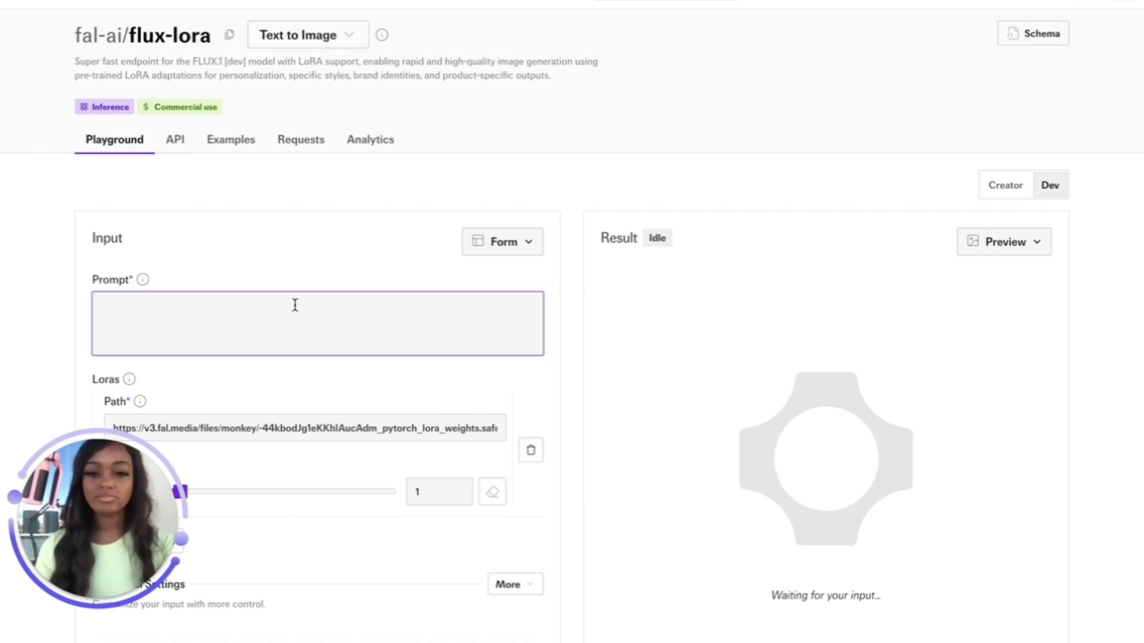
# - Ask PromptGenius for a prompt of me in front of a camel in the Dubai desert, and select the reply
pyautogui.moveTo(3, 312)
pyautogui.click(87, 313)
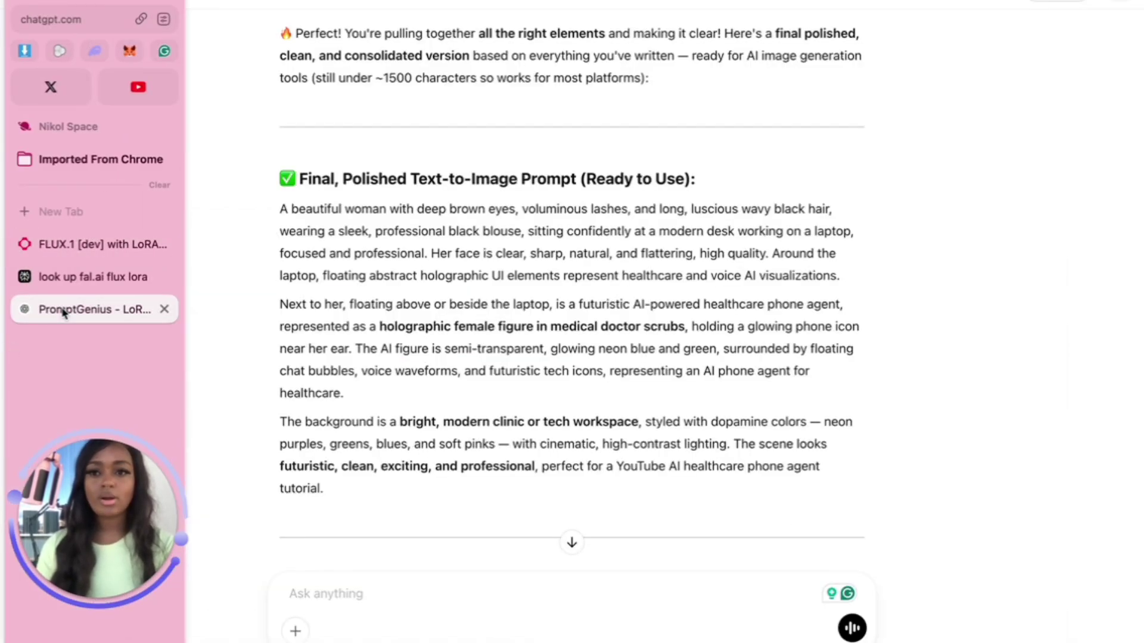
pyautogui.scroll(-1, 459, 435)
pyautogui.scroll(-4, 457, 500)
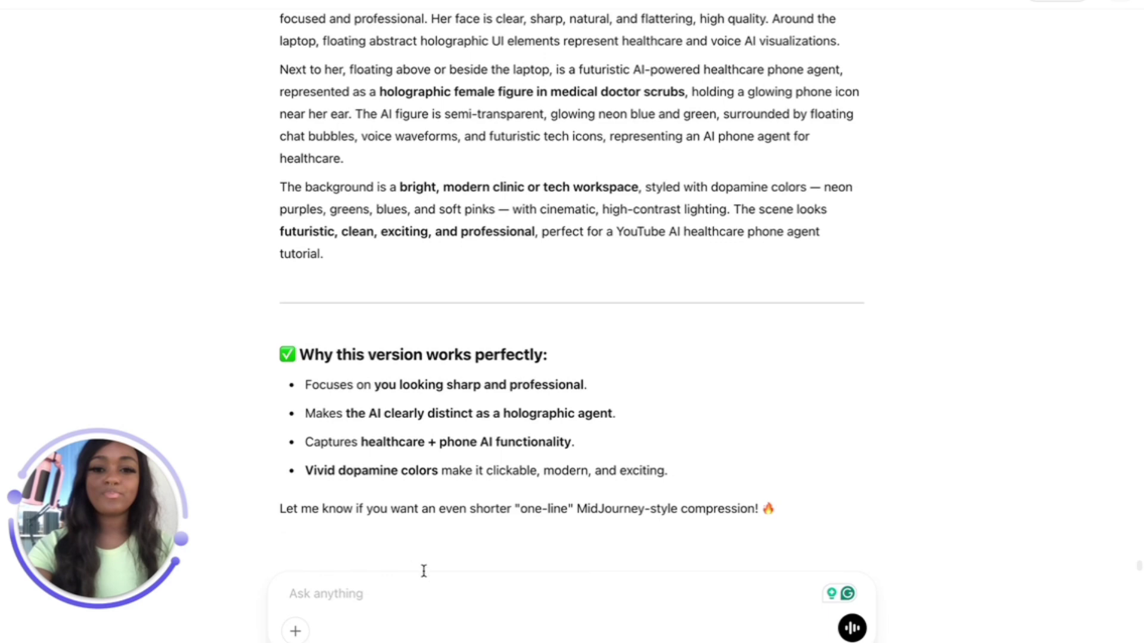
pyautogui.click(380, 601)
pyautogui.scroll(1, 618, 324)
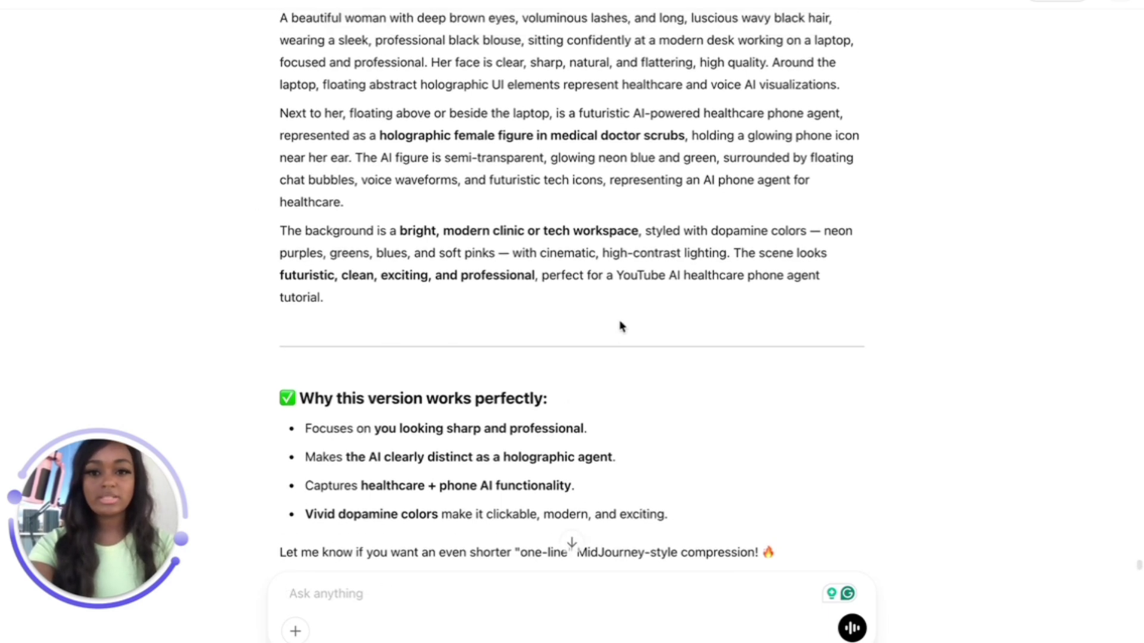
pyautogui.scroll(-1, 621, 326)
pyautogui.write('make m')
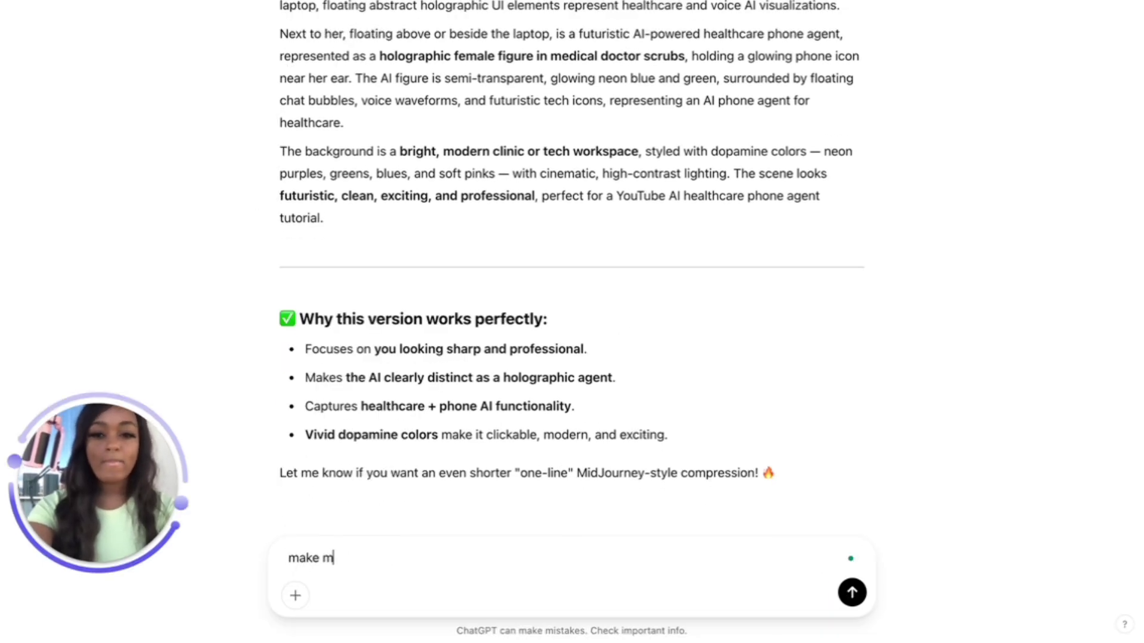
pyautogui.write('e be in dubai standin')
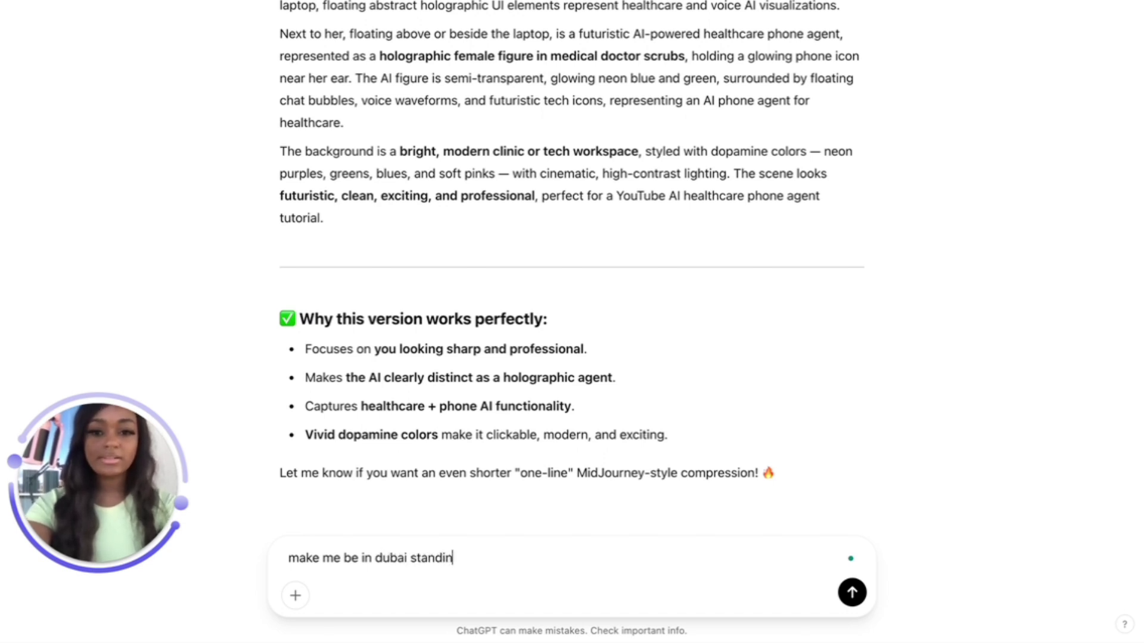
pyautogui.write('g in front of')
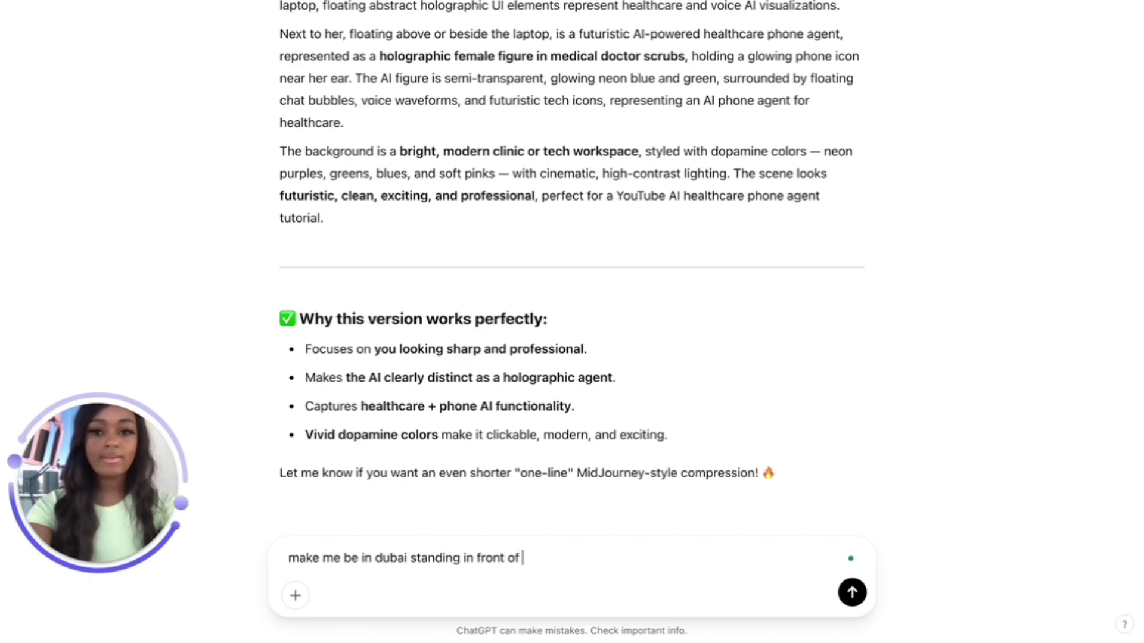
pyautogui.write(' a camel in')
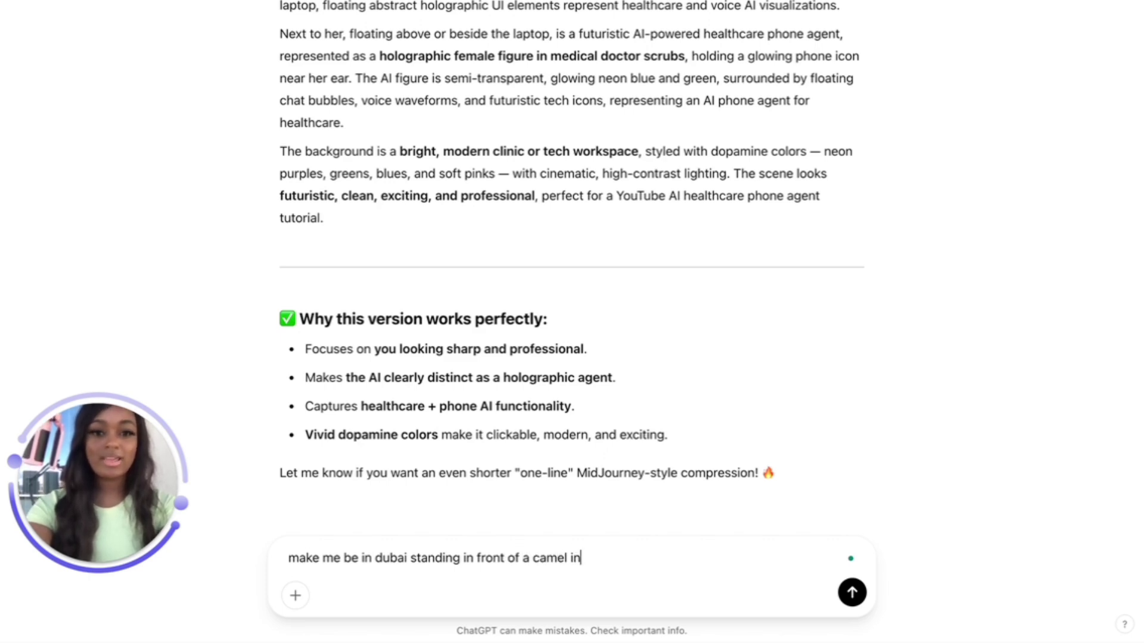
pyautogui.write(' the desert')
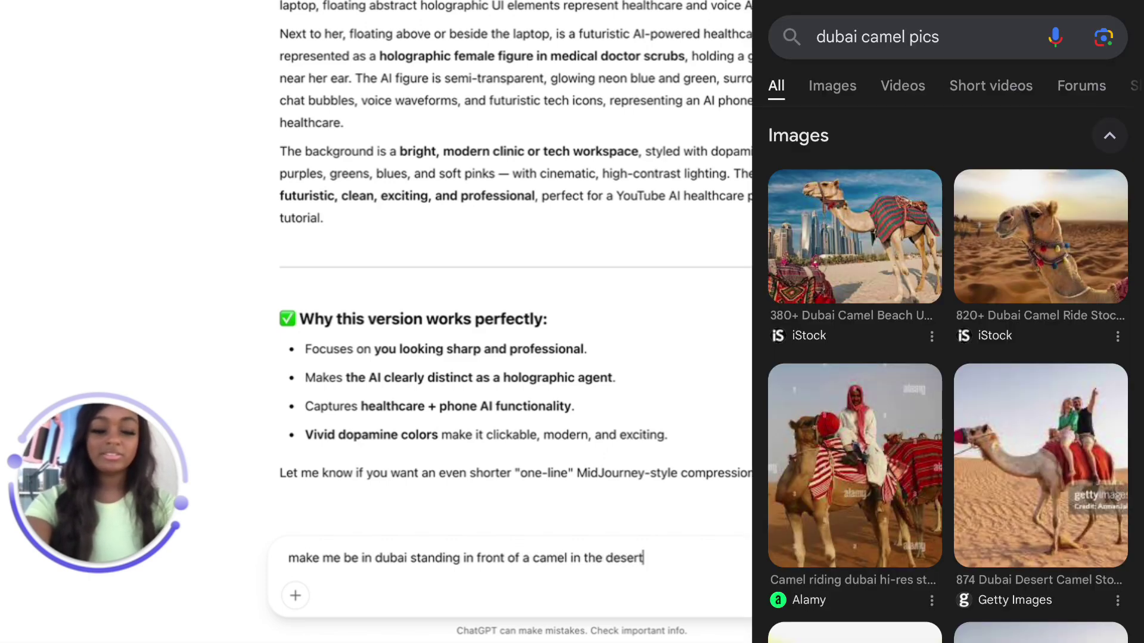
pyautogui.press('Return')
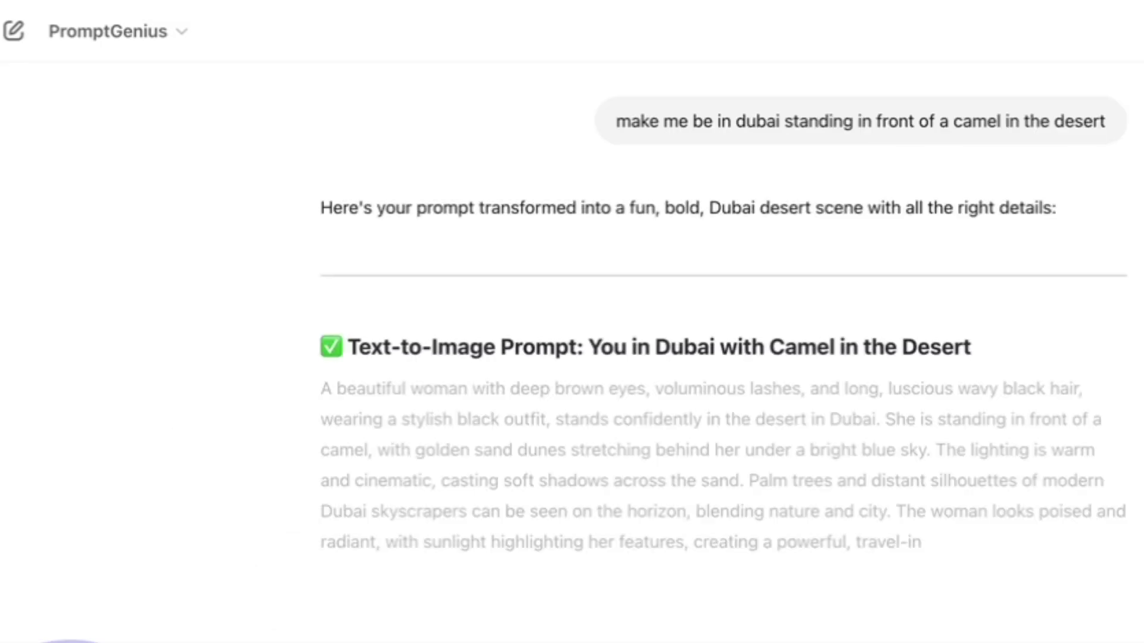
pyautogui.tripleClick(601, 336)
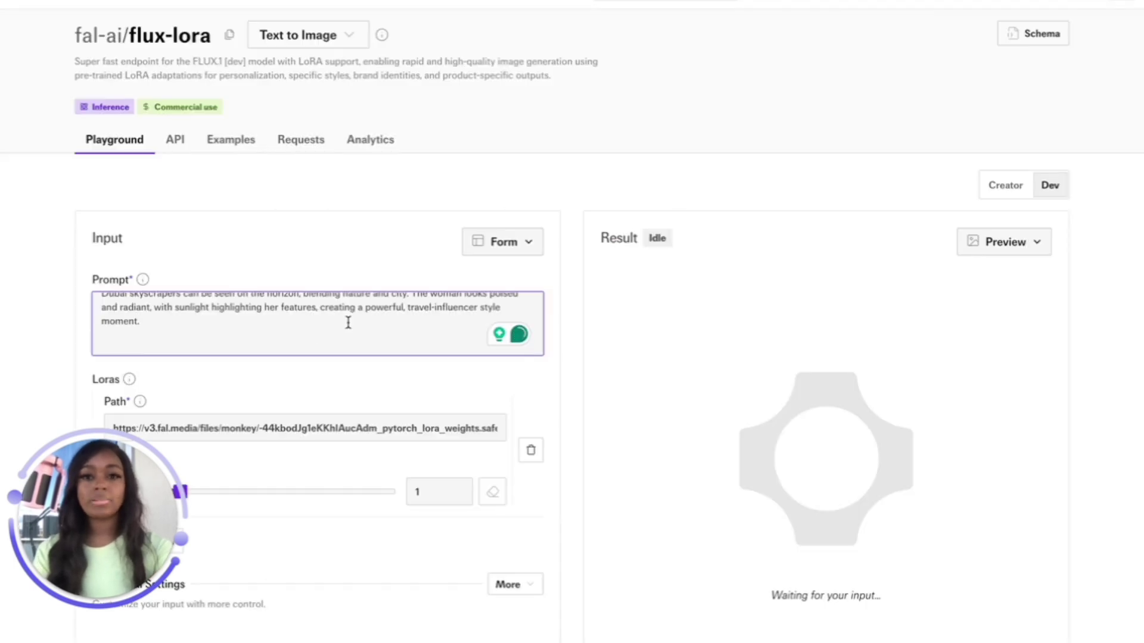
pyautogui.scroll(5, 348, 323)
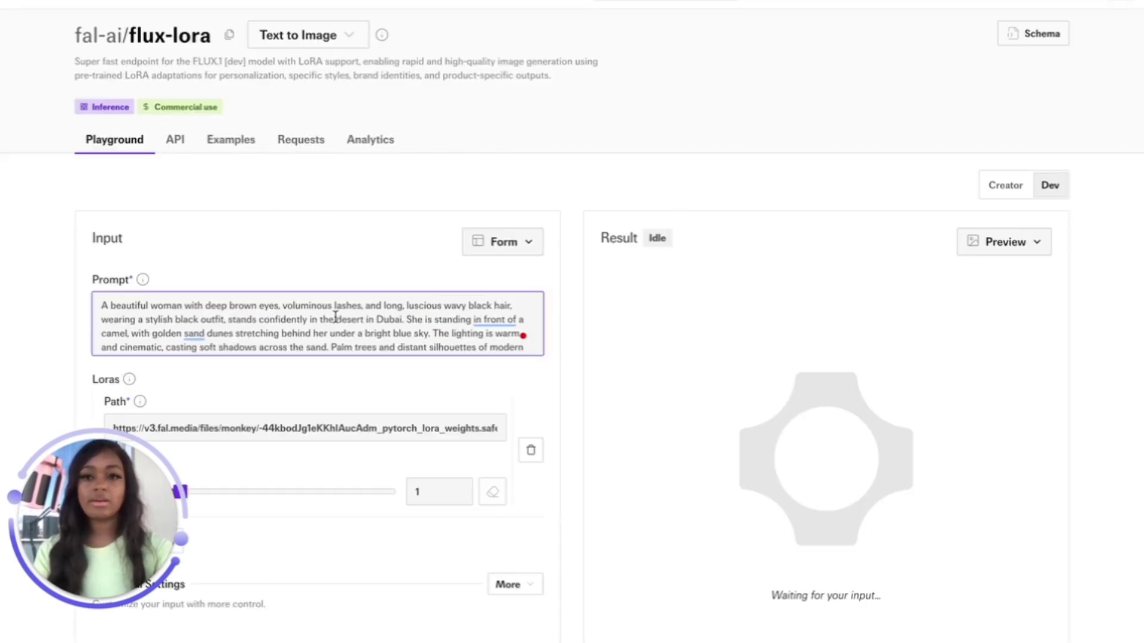
# - Set the image size to Landscape 16:9 (1024 × 576) under Additional Settings
pyautogui.scroll(-5, 369, 328)
pyautogui.click(419, 336)
pyautogui.click(177, 307)
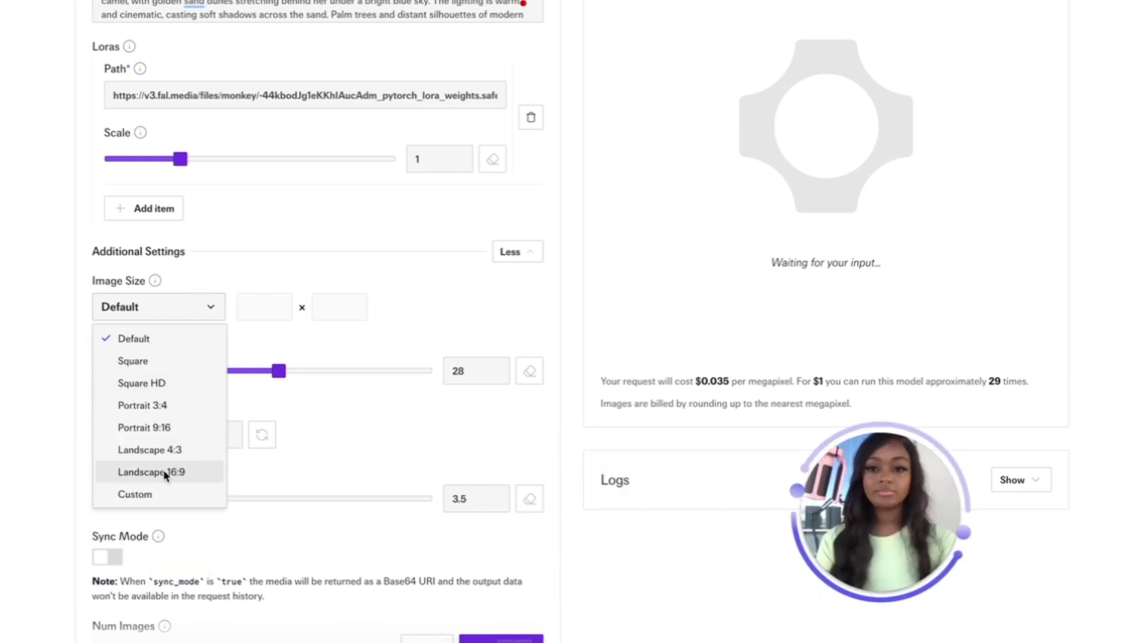
pyautogui.click(163, 473)
pyautogui.click(183, 280)
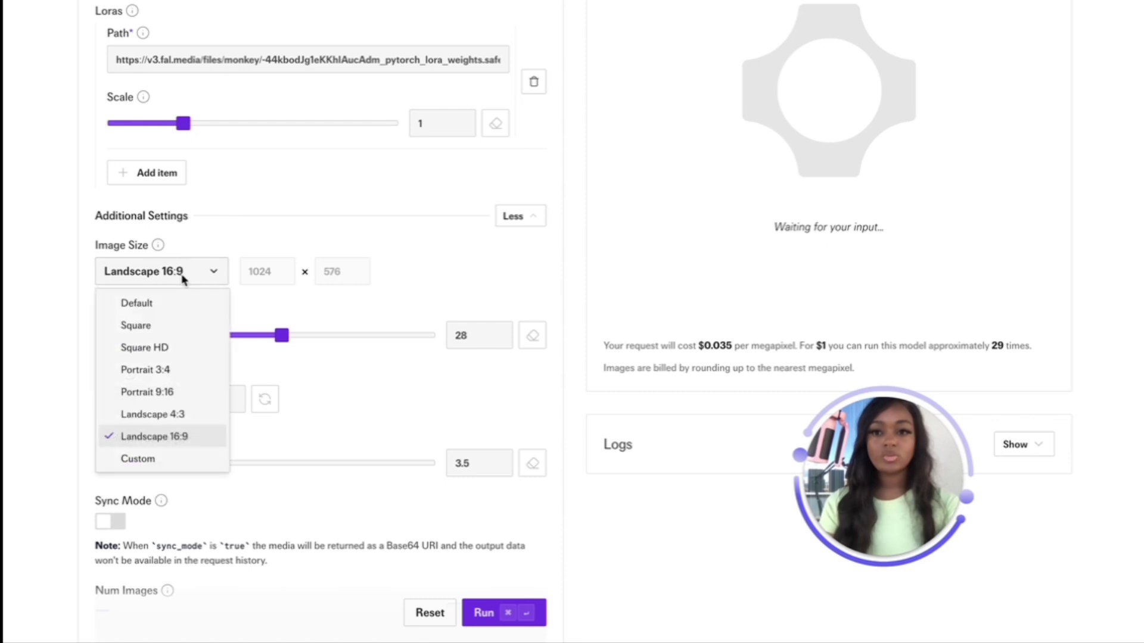
pyautogui.click(182, 280)
pyautogui.click(182, 280)
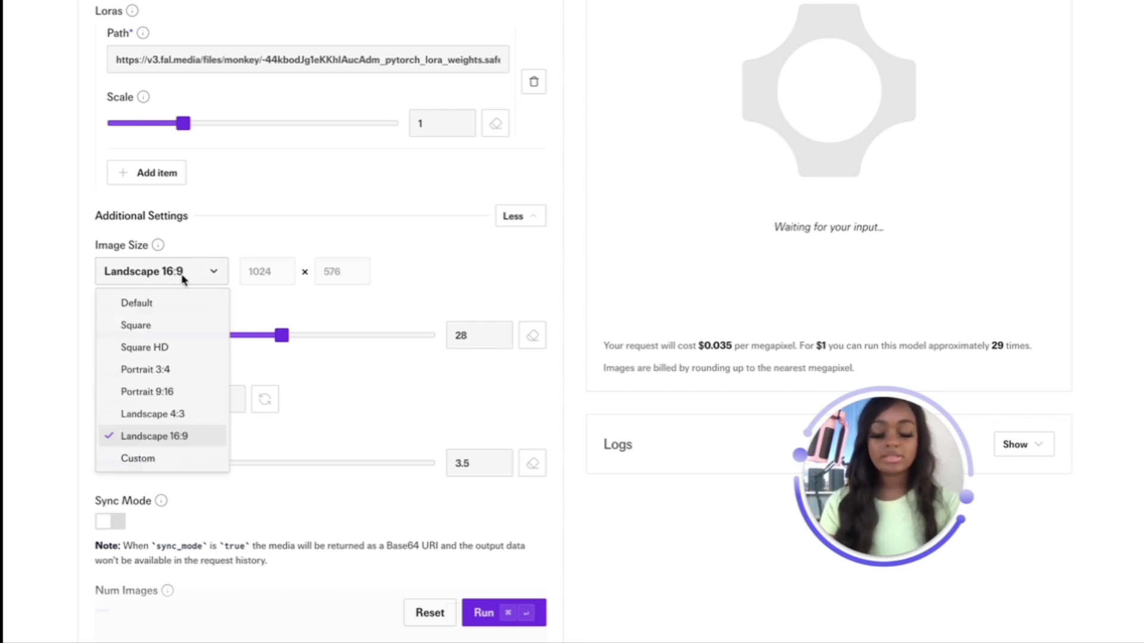
pyautogui.click(182, 280)
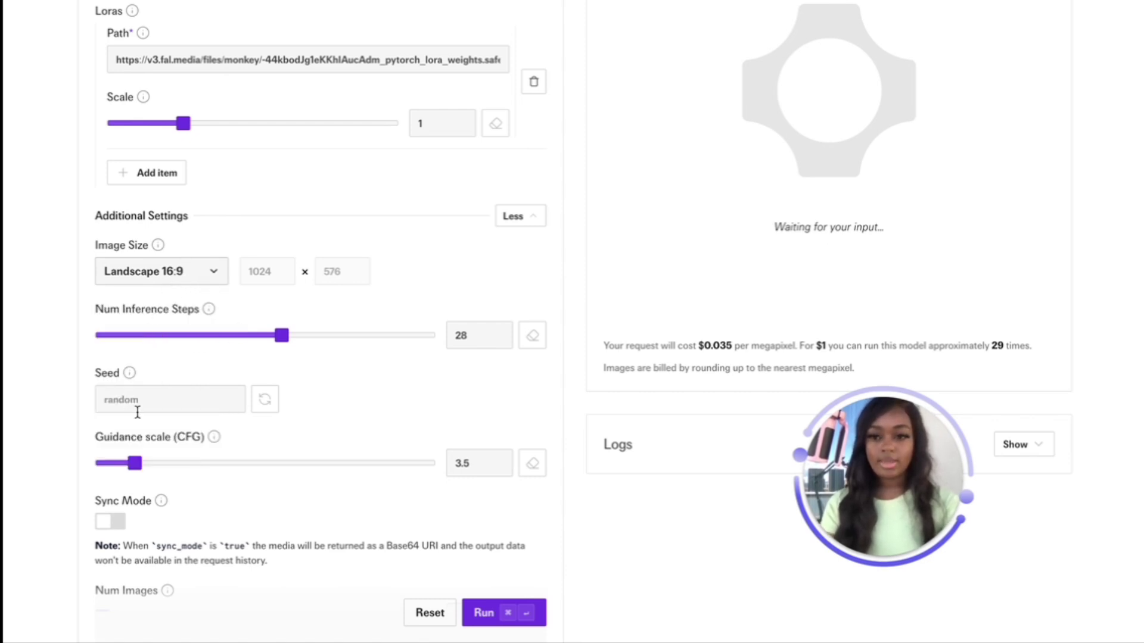
# - Raise Num Inference Steps from 28 to 33
pyautogui.scroll(-3, 216, 490)
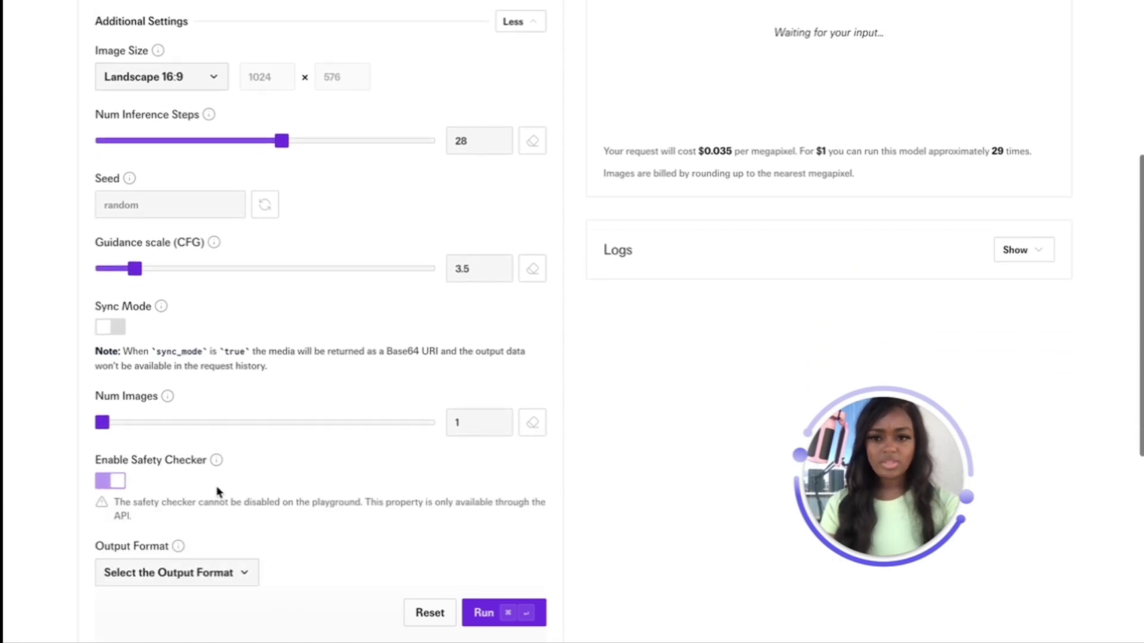
pyautogui.scroll(-3, 217, 490)
pyautogui.scroll(8, 217, 491)
pyautogui.scroll(-3, 365, 480)
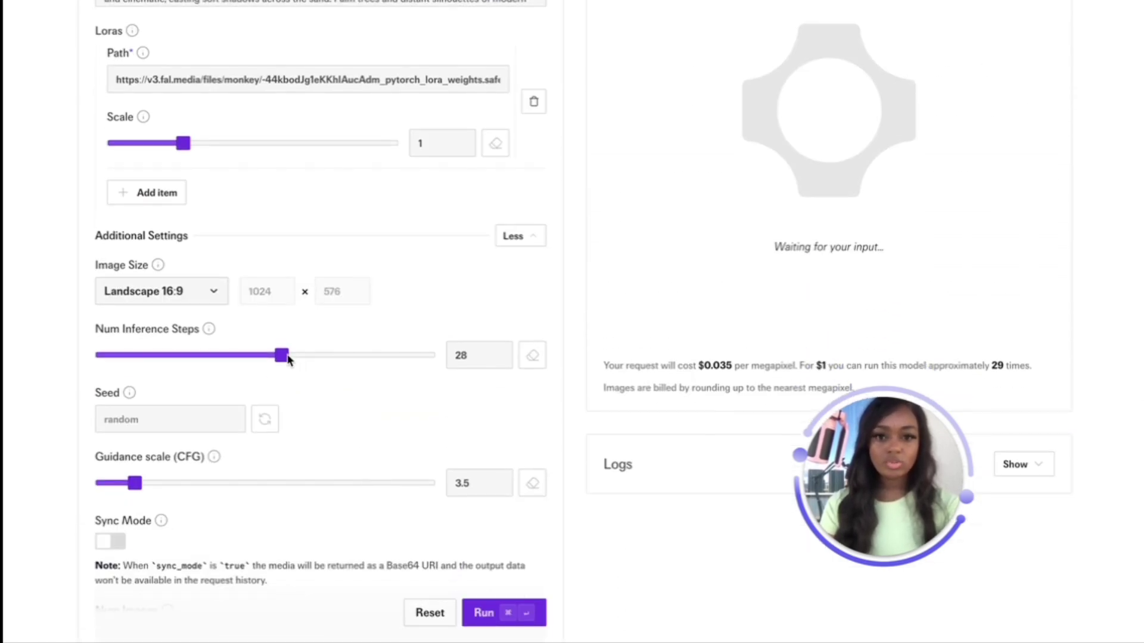
pyautogui.moveTo(288, 357); pyautogui.dragTo(316, 361)
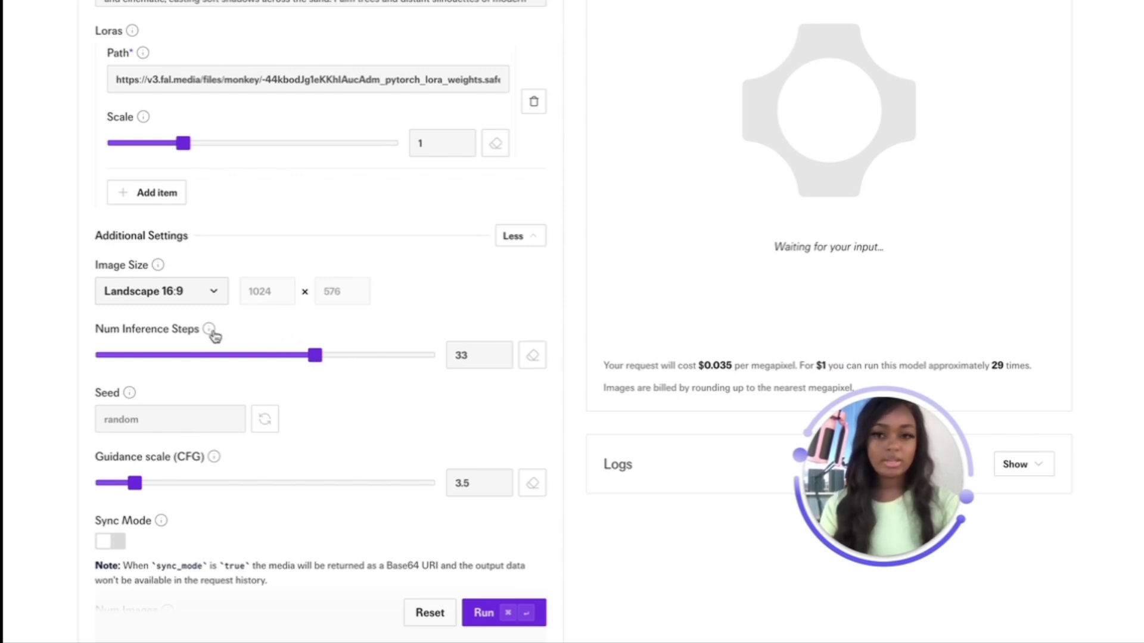
pyautogui.moveTo(213, 335)
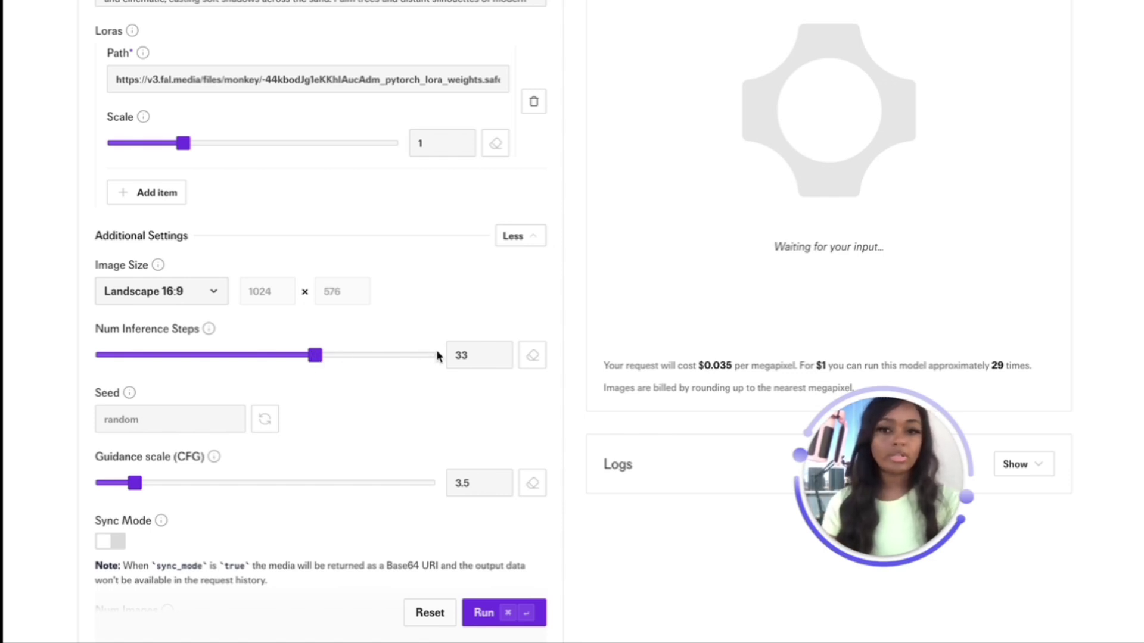
# - Generate the Dubai camel image, then run it again for a second version
pyautogui.press('super+Return')
pyautogui.scroll(3, 493, 431)
pyautogui.scroll(-1, 723, 347)
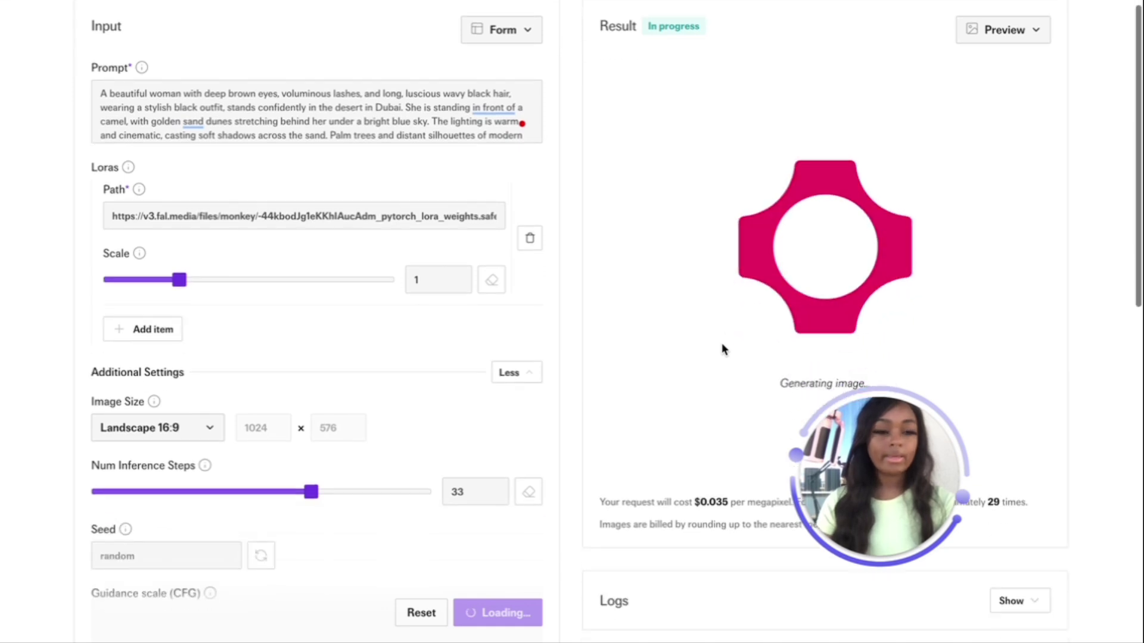
pyautogui.scroll(1, 722, 347)
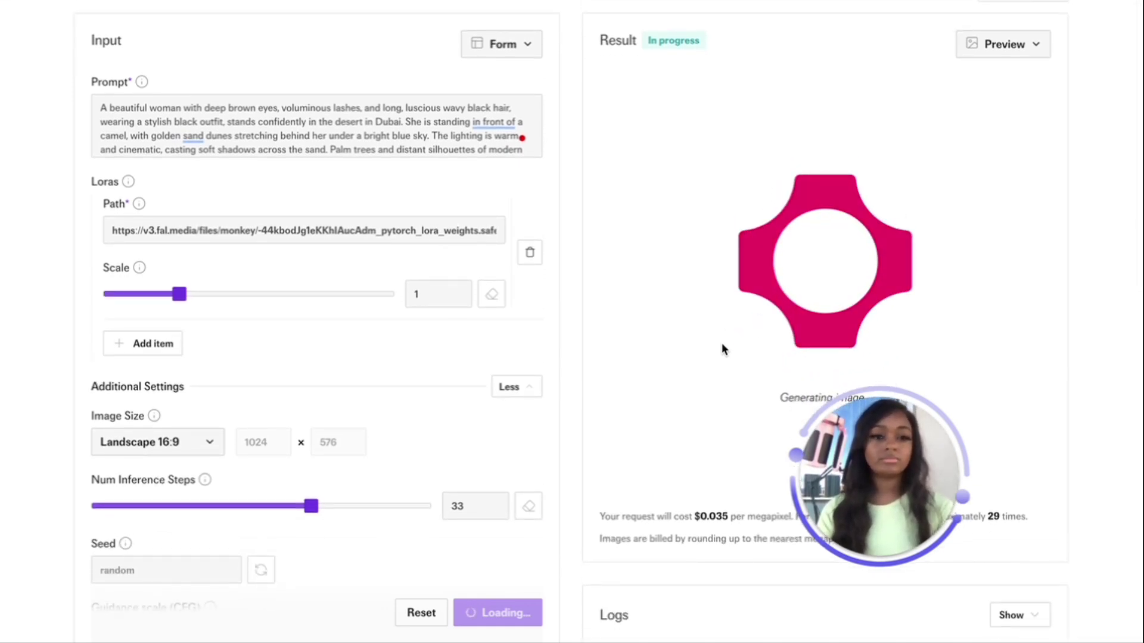
pyautogui.moveTo(899, 560); pyautogui.dragTo(356, 582)
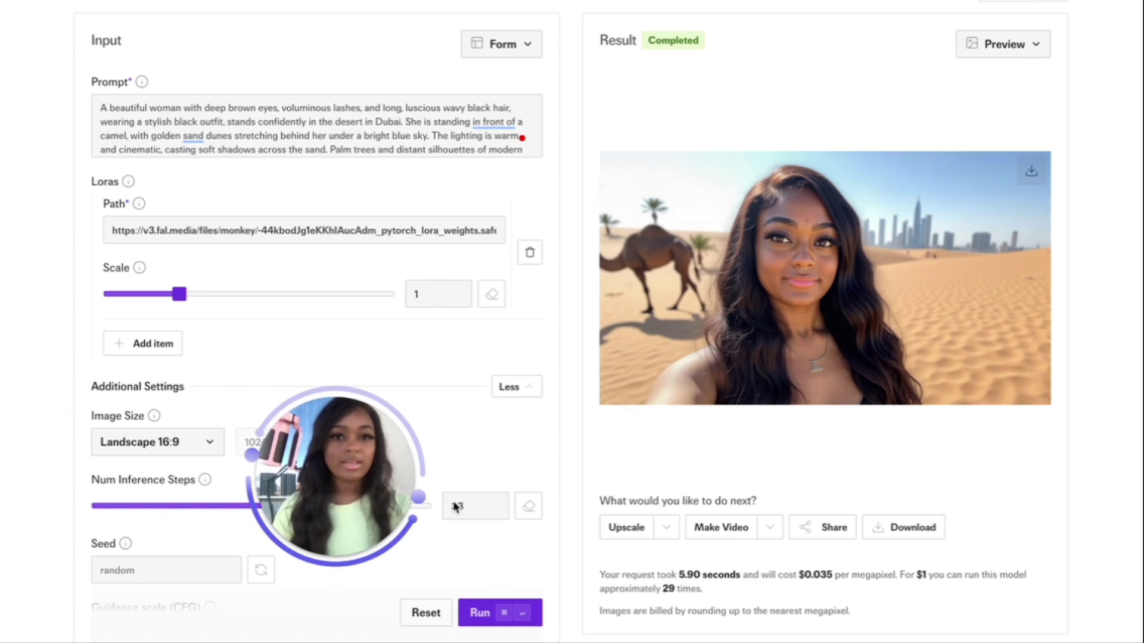
pyautogui.click(510, 620)
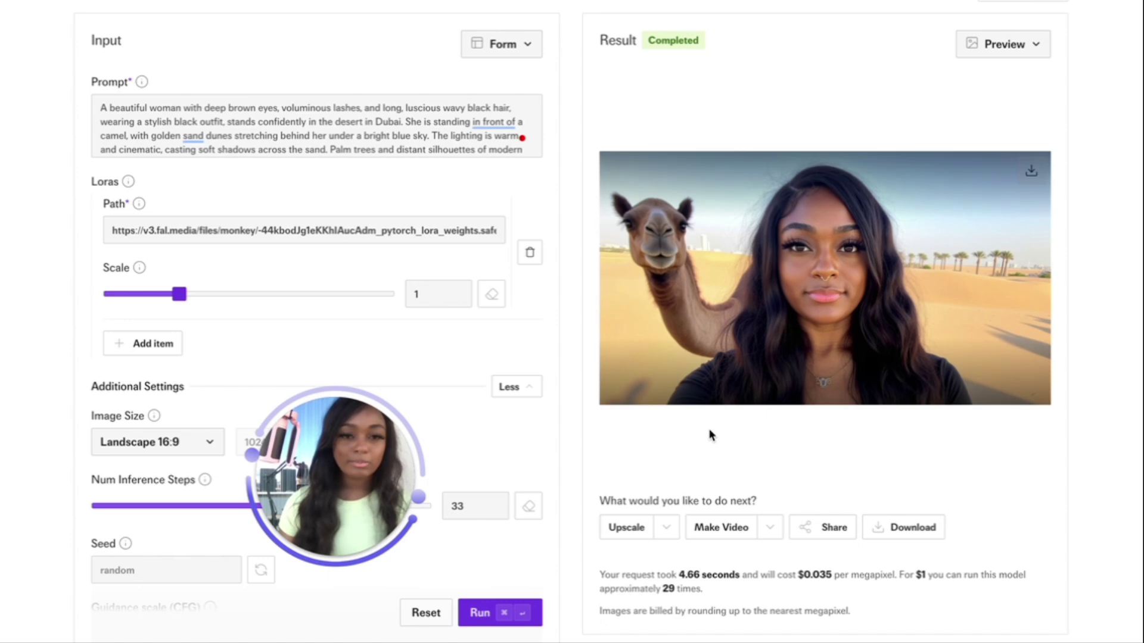
# - Ask ChatGPT for a prompt of me on an Australian beach with a kangaroo, then return to fal.ai
pyautogui.moveTo(2, 336)
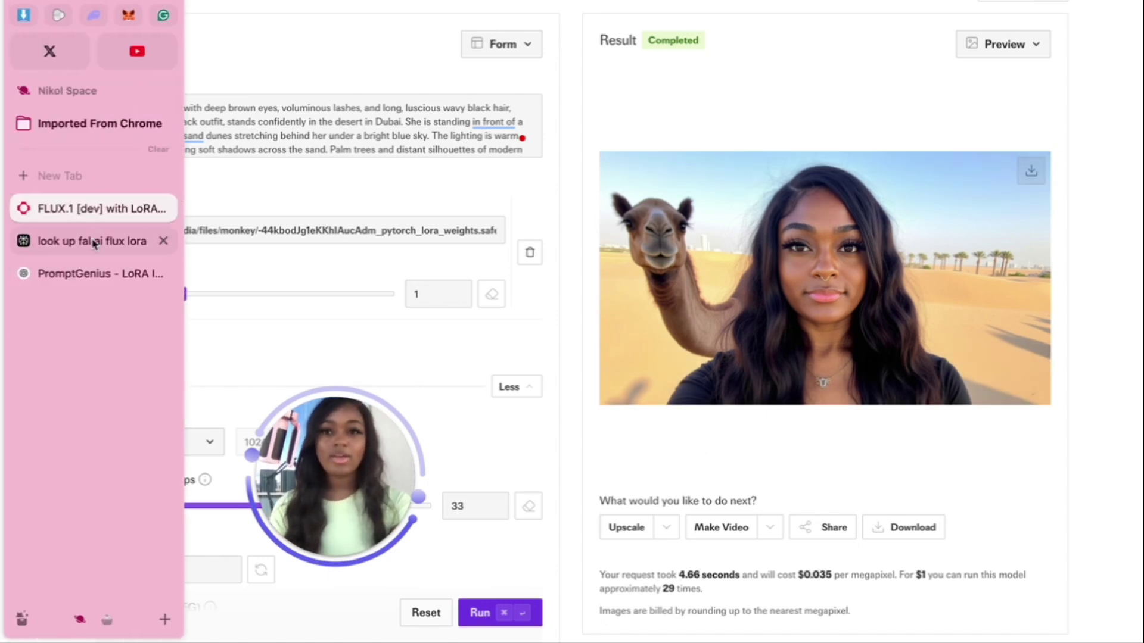
pyautogui.click(84, 242)
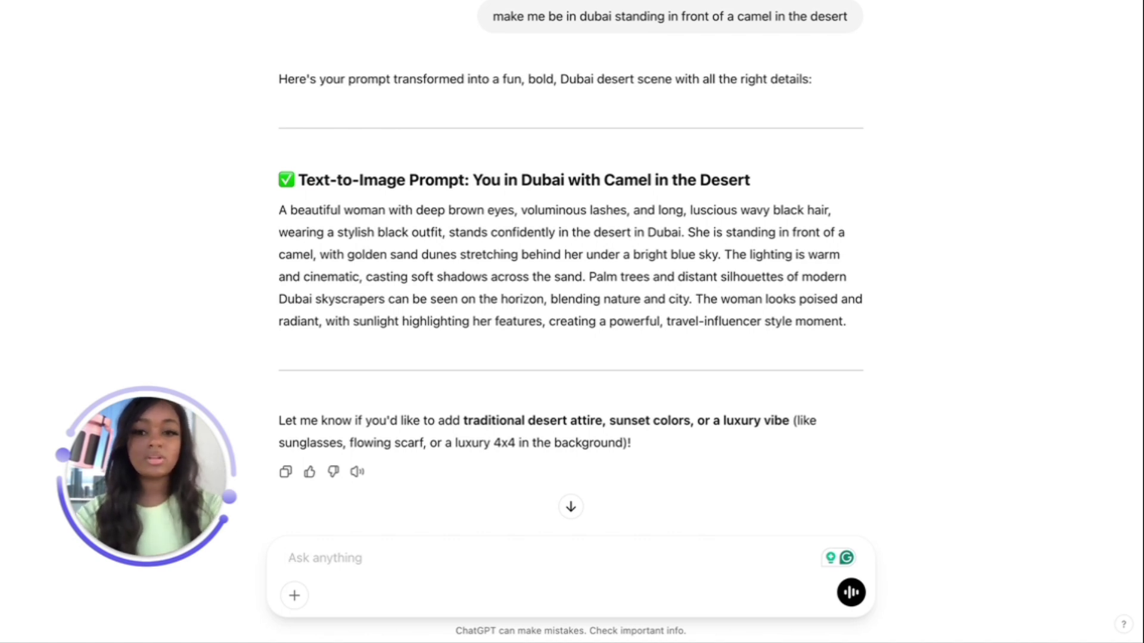
pyautogui.write('make ')
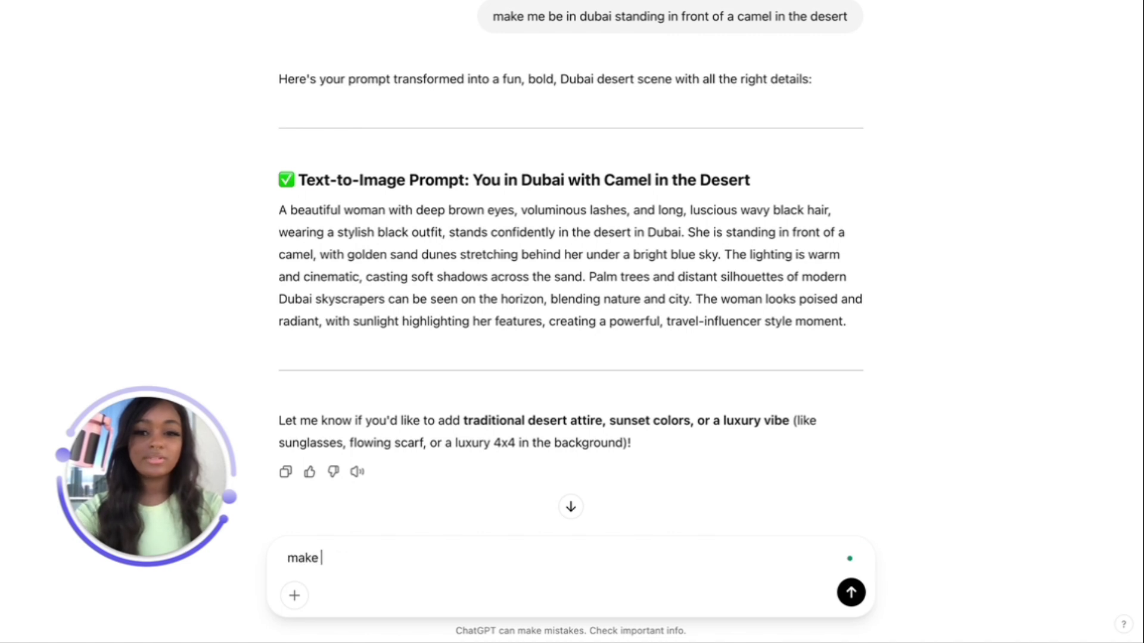
pyautogui.write('me be on th')
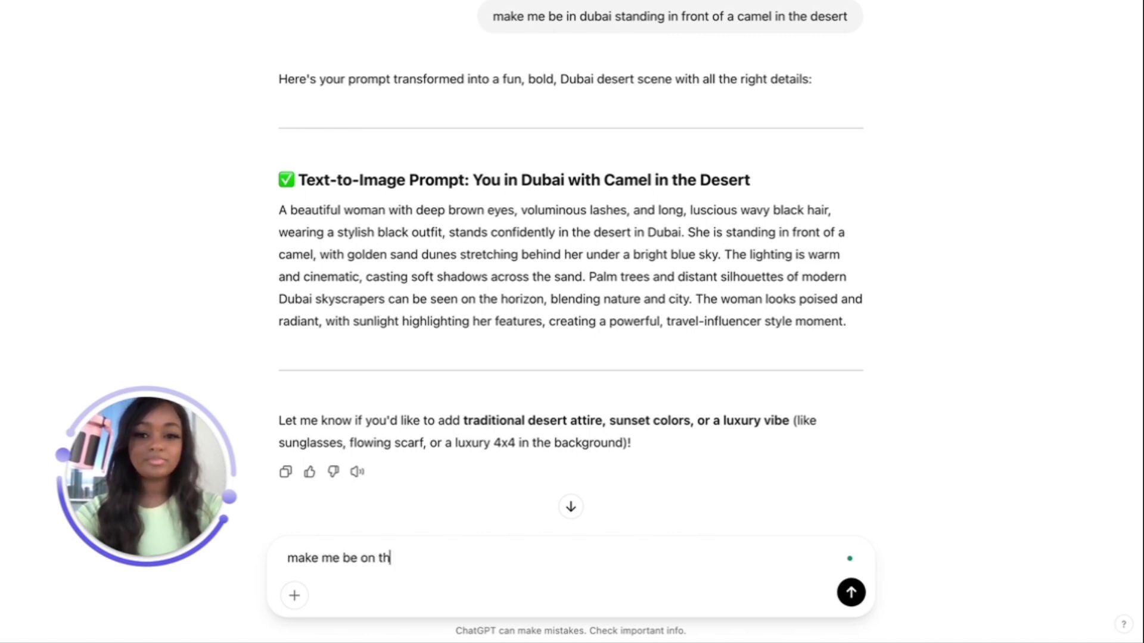
pyautogui.write('e beach in austra')
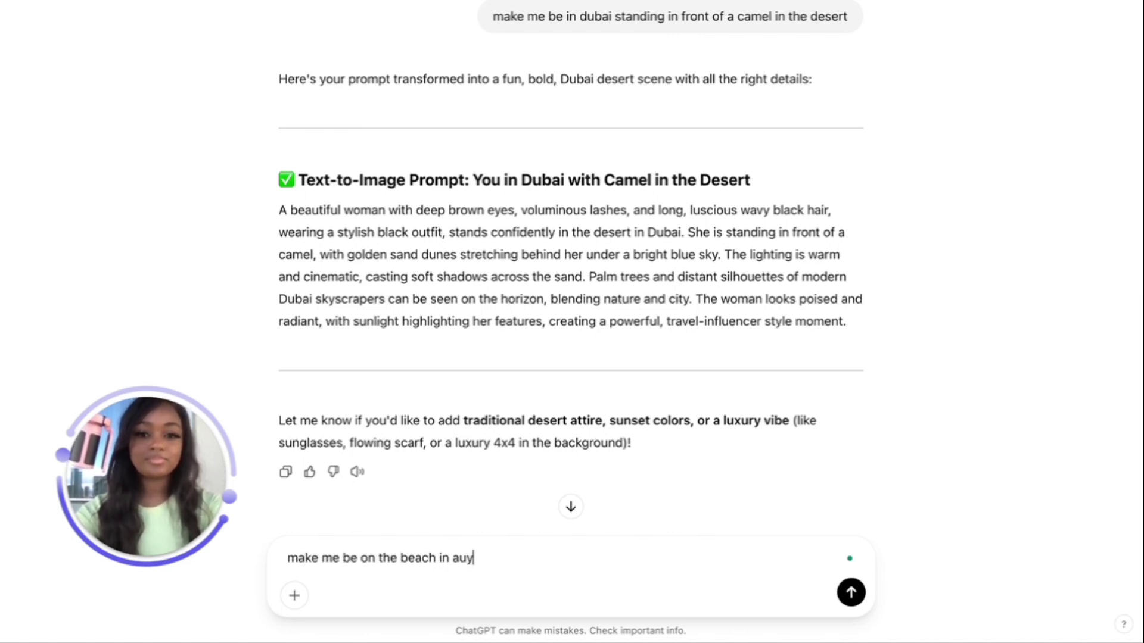
pyautogui.write('lia with ')
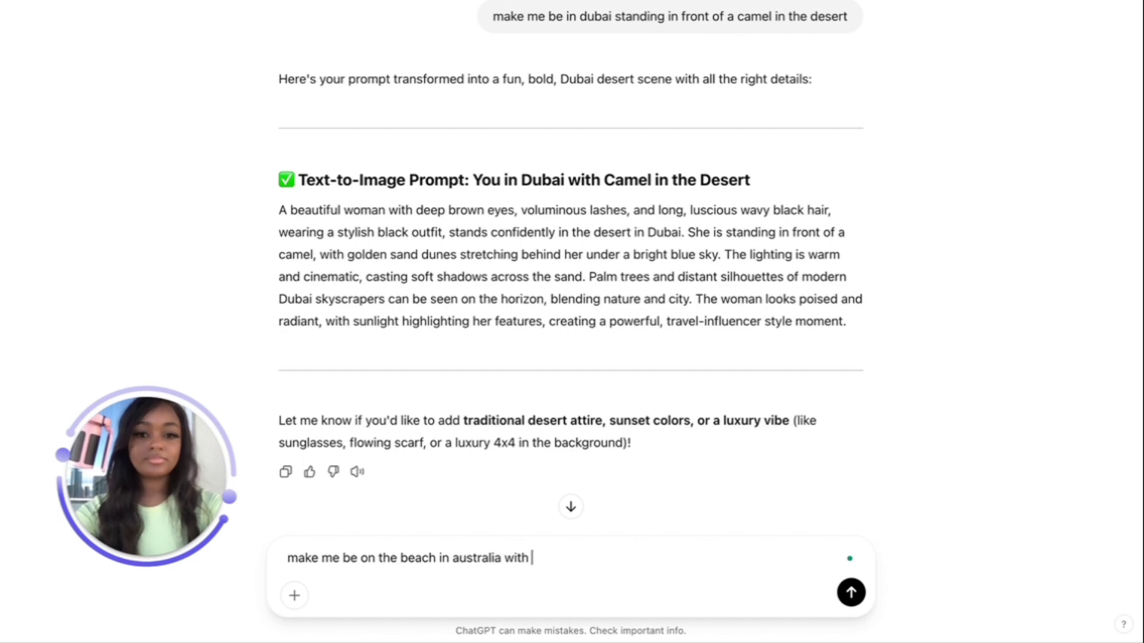
pyautogui.write('a kangaroo')
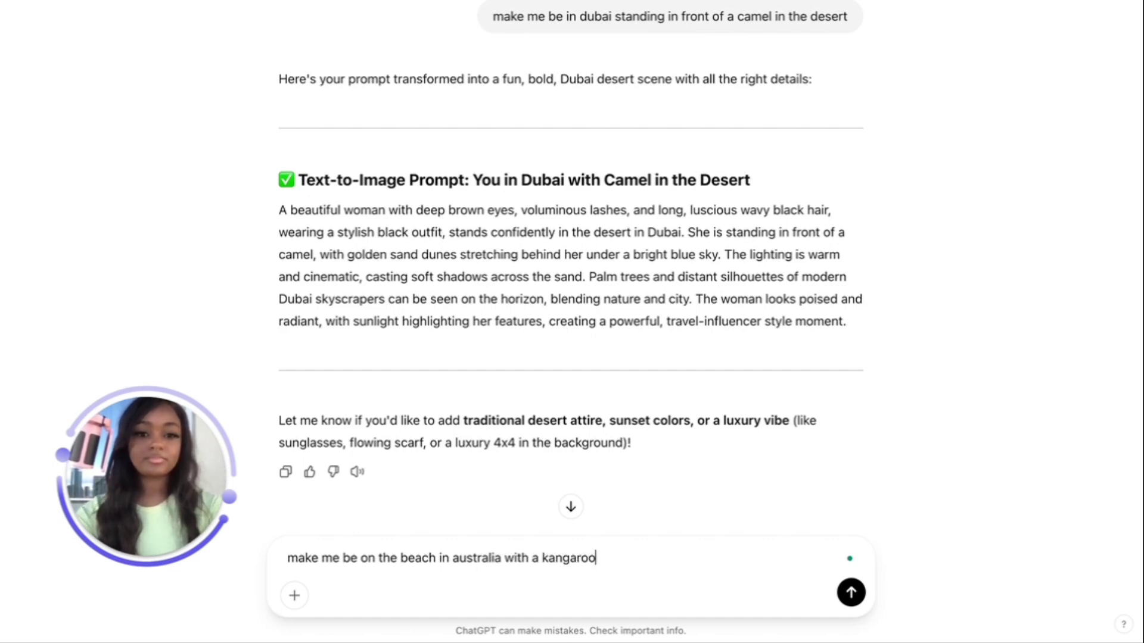
pyautogui.press('Return')
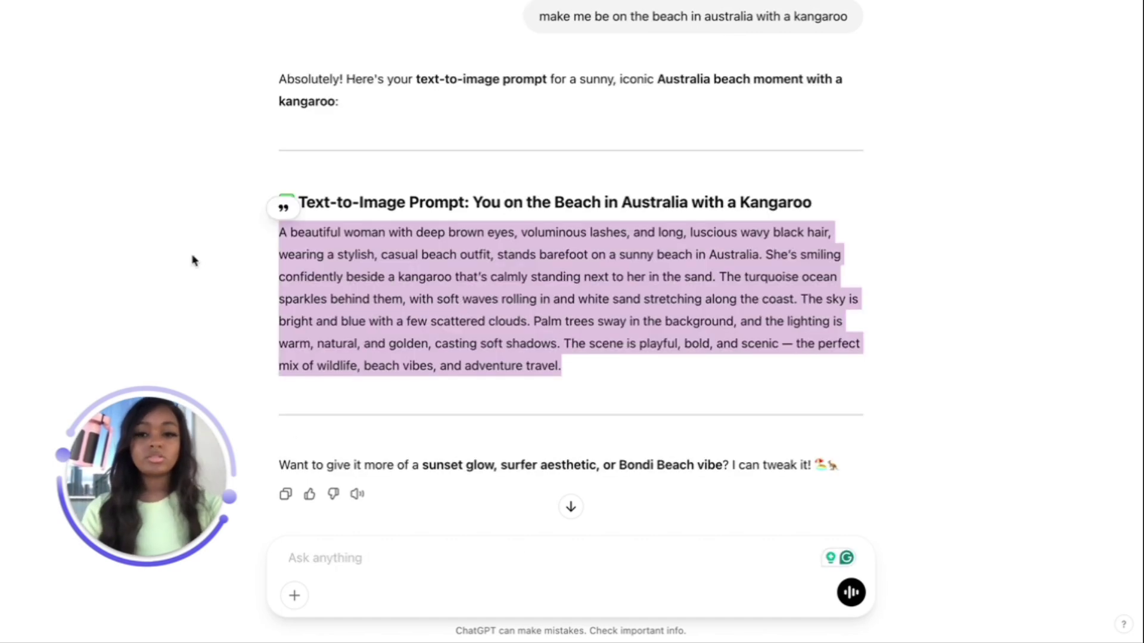
pyautogui.moveTo(3, 343)
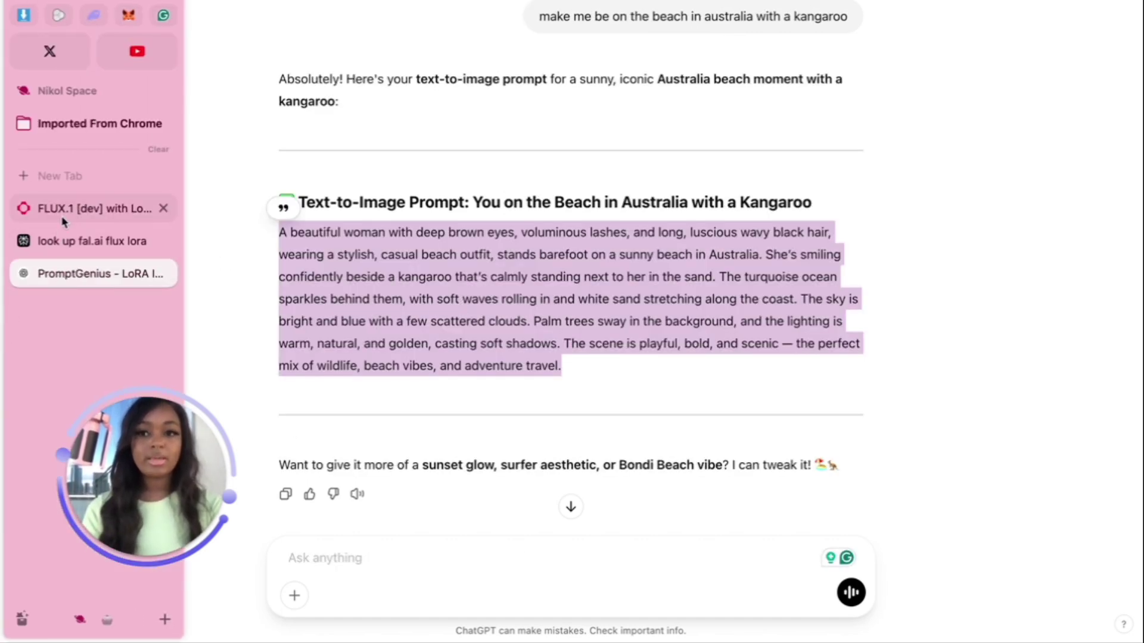
pyautogui.click(63, 221)
# - Replace the camel prompt with the kangaroo beach prompt and generate an image
pyautogui.click(278, 138)
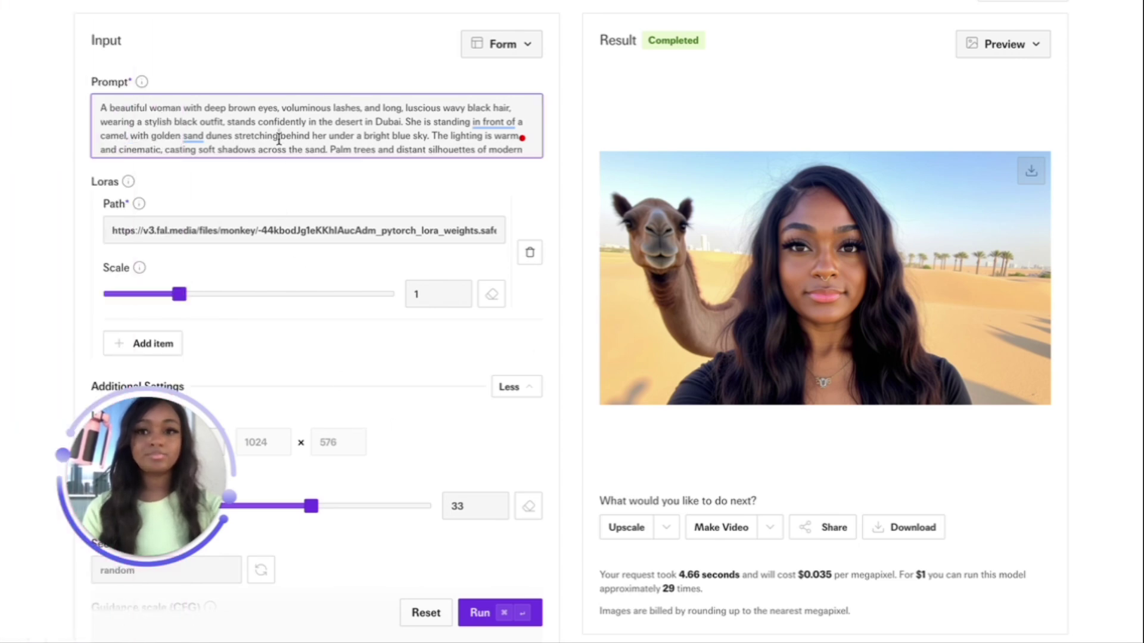
pyautogui.hotkey('ctrl', 'a')
pyautogui.press('BackSpace')
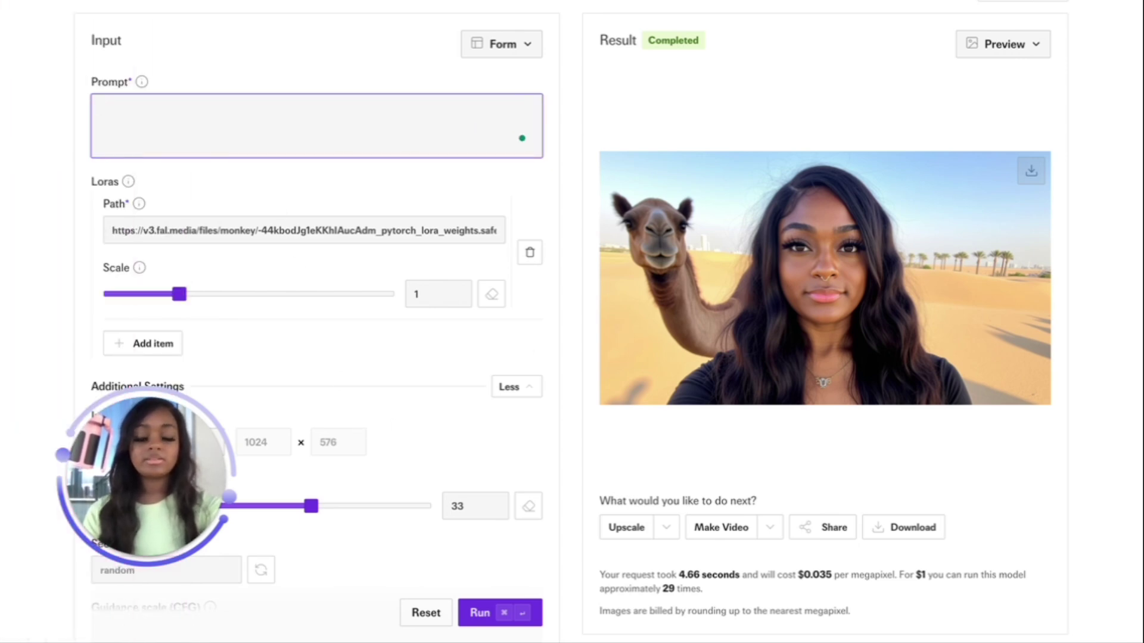
pyautogui.hotkey('ctrl', 'v')
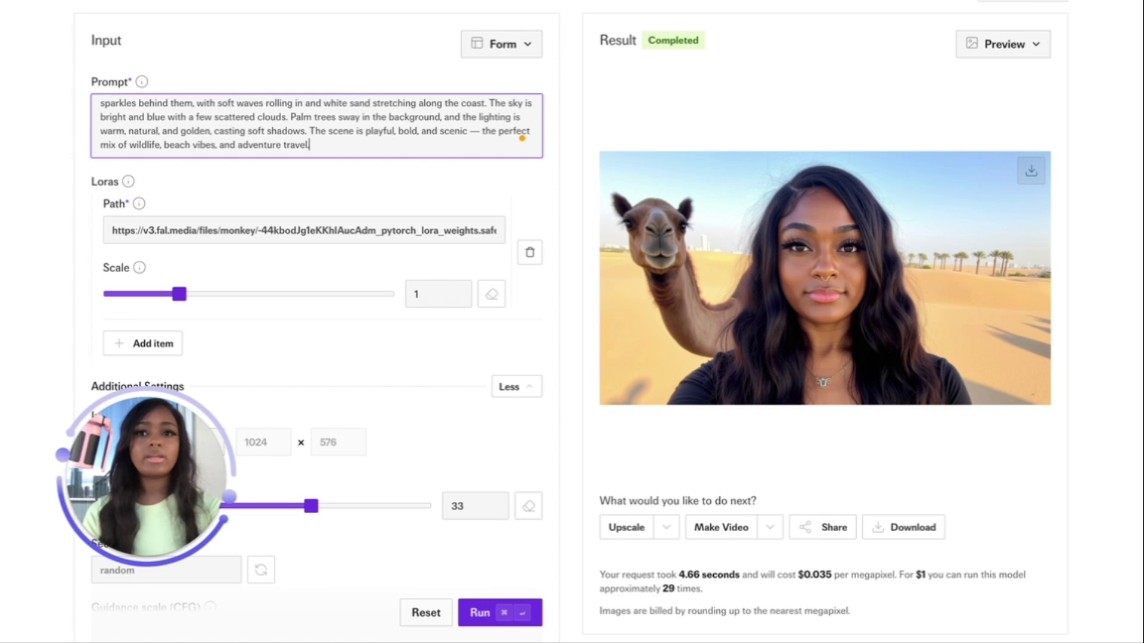
pyautogui.scroll(3, 350, 117)
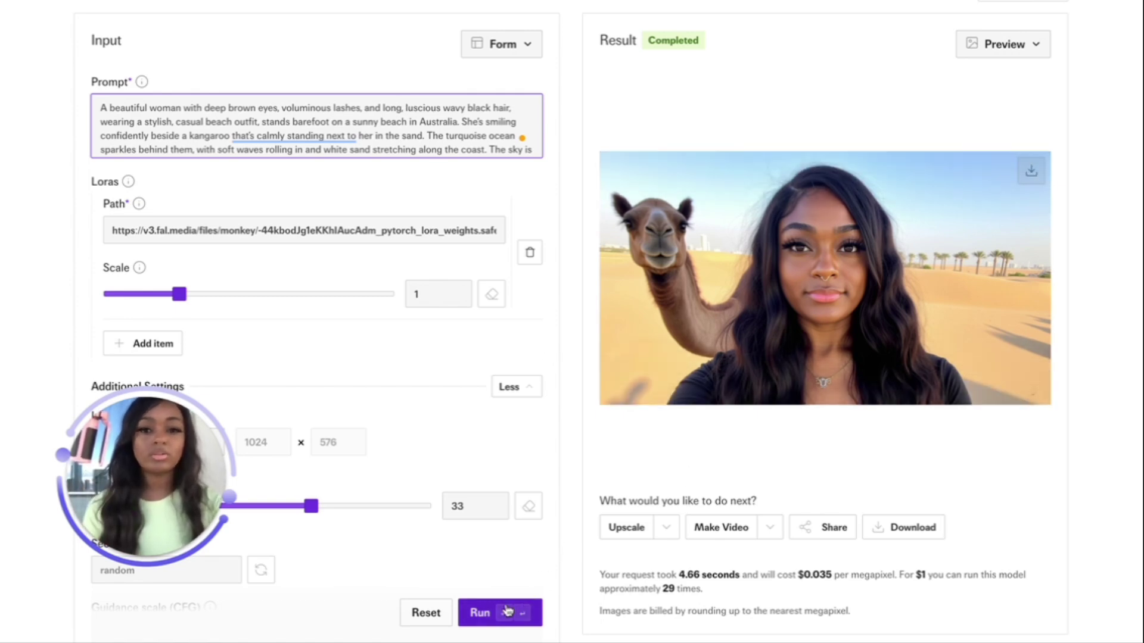
pyautogui.click(480, 613)
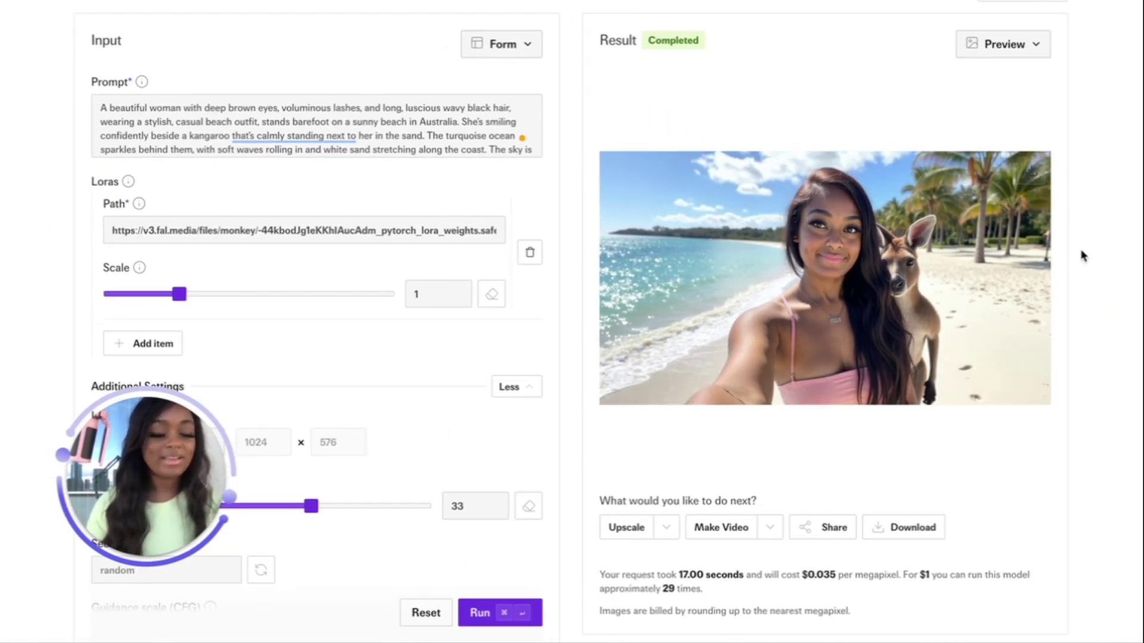
# - Prefix the prompt with 'ultrarealistic'
pyautogui.click(209, 107)
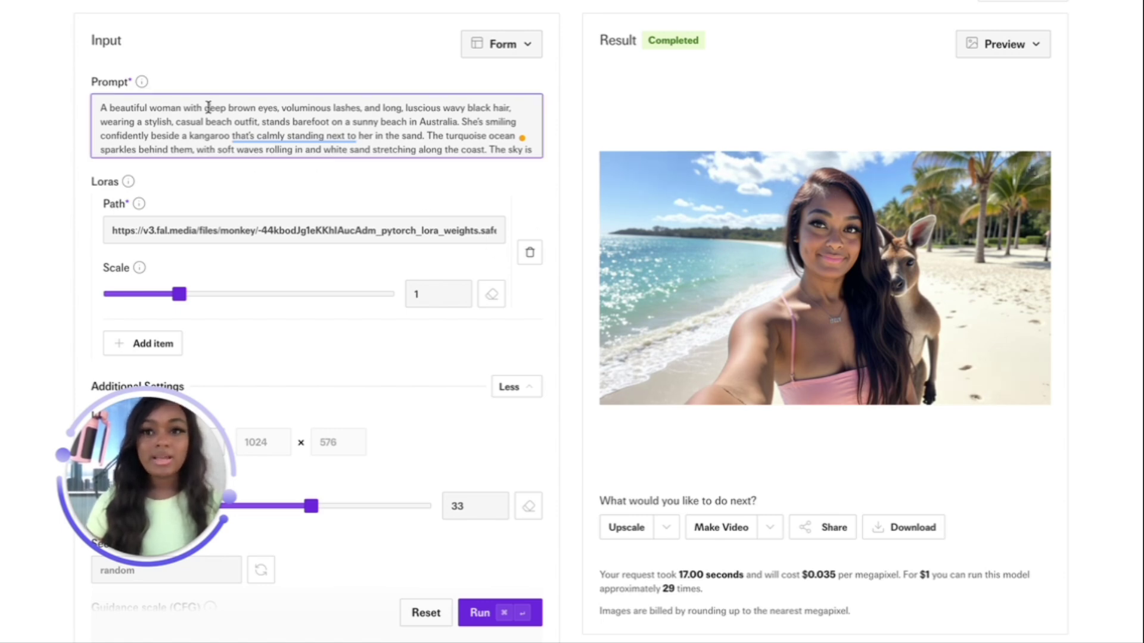
pyautogui.click(102, 107)
pyautogui.write('ultra')
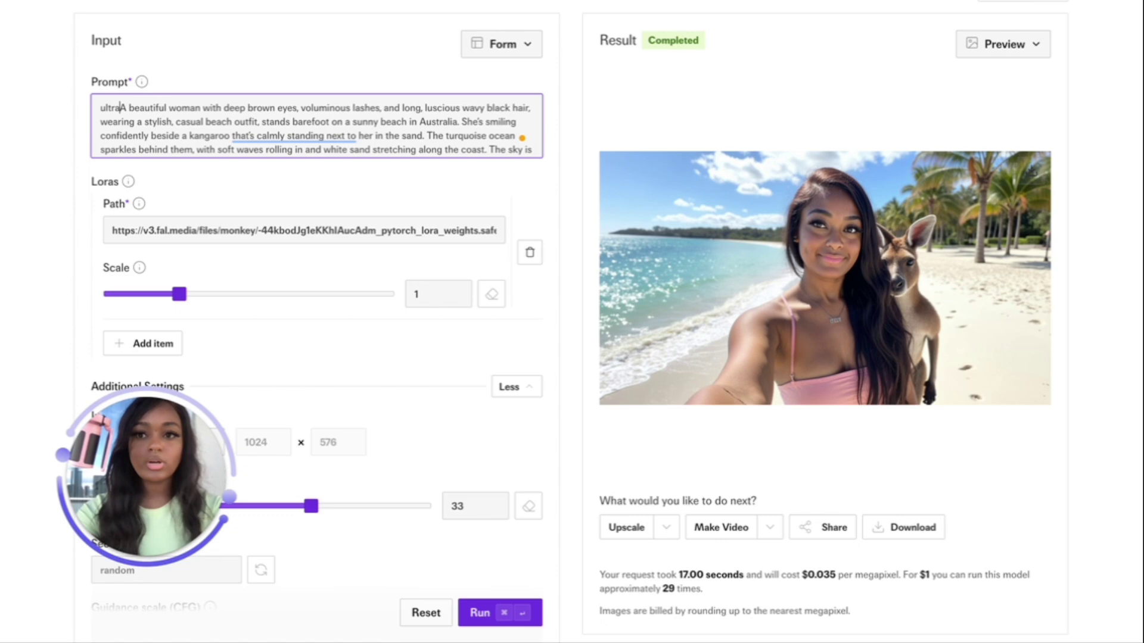
pyautogui.write('realistic')
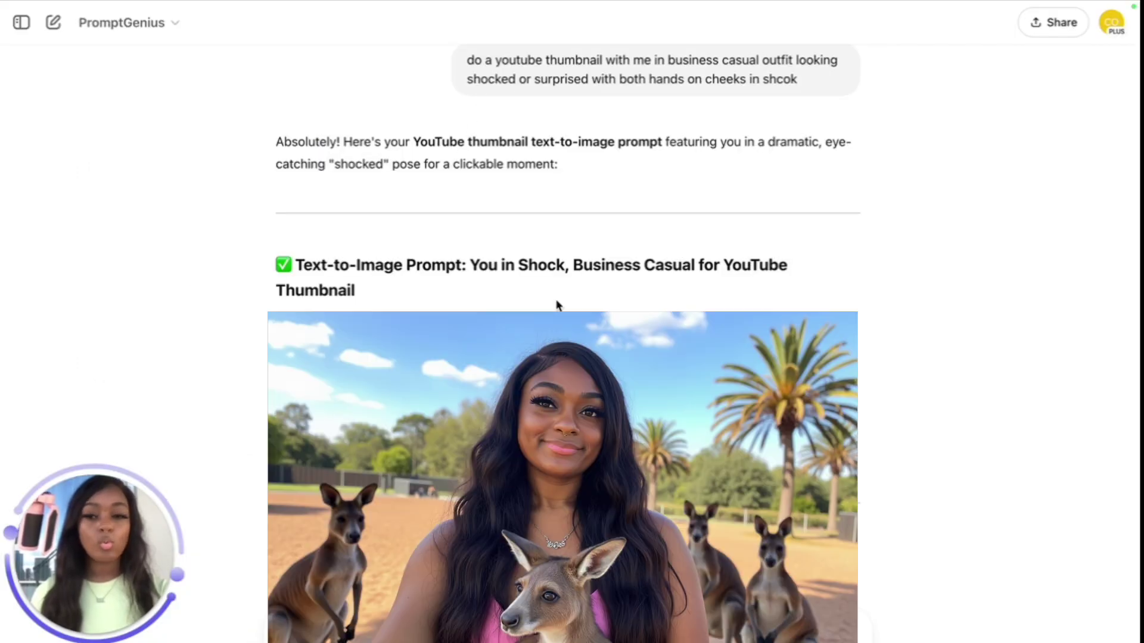
pyautogui.tripleClick(574, 359)
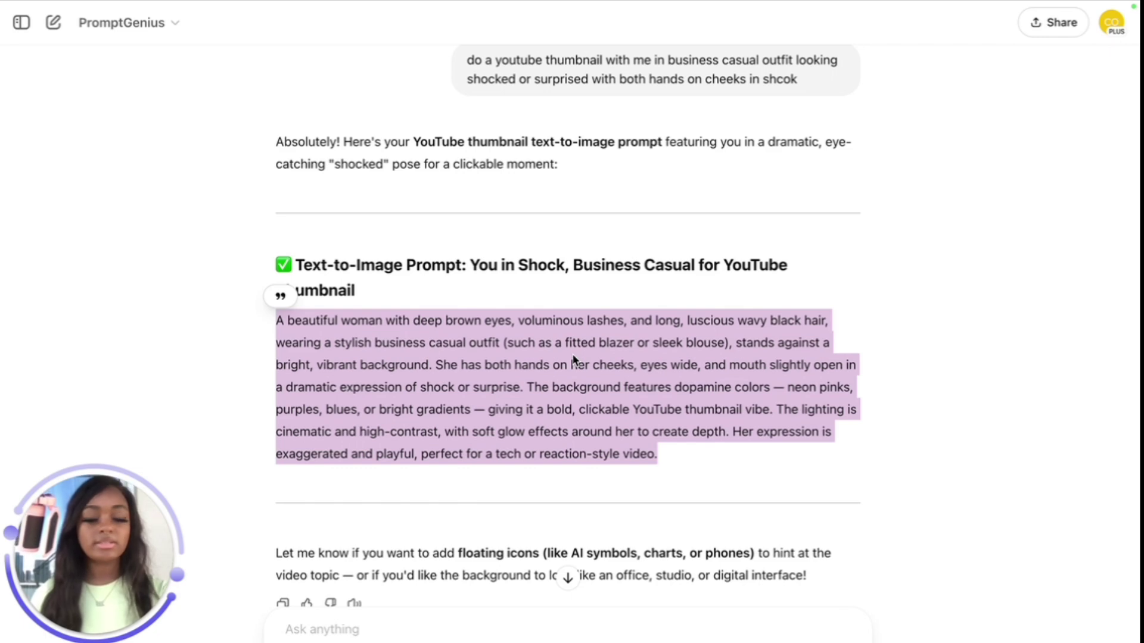
pyautogui.click(712, 289)
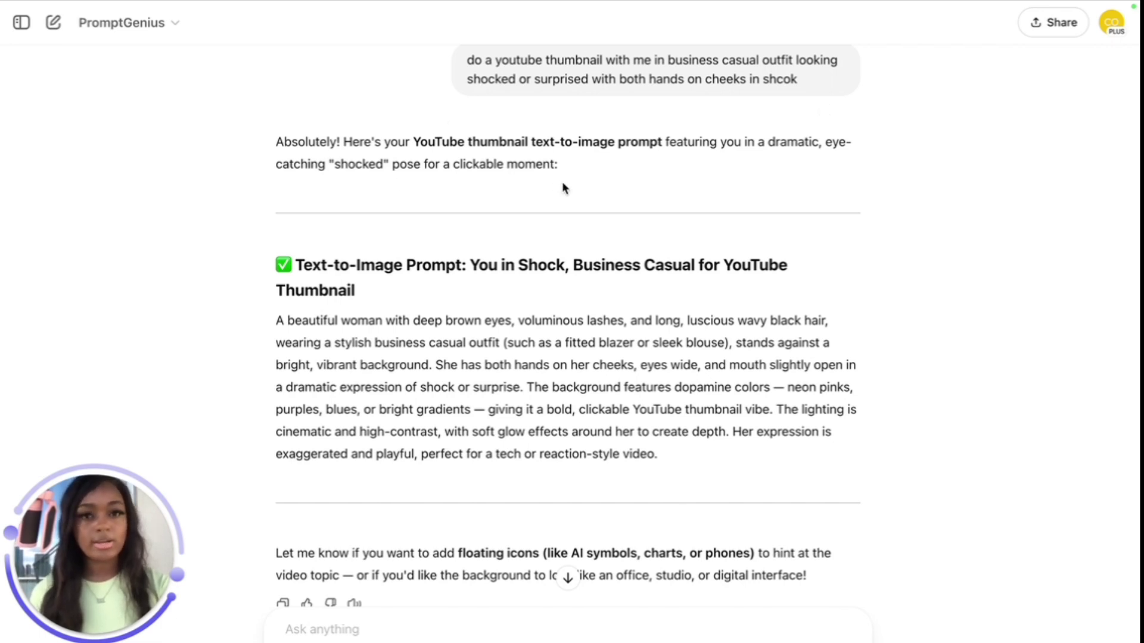
pyautogui.moveTo(32, 281)
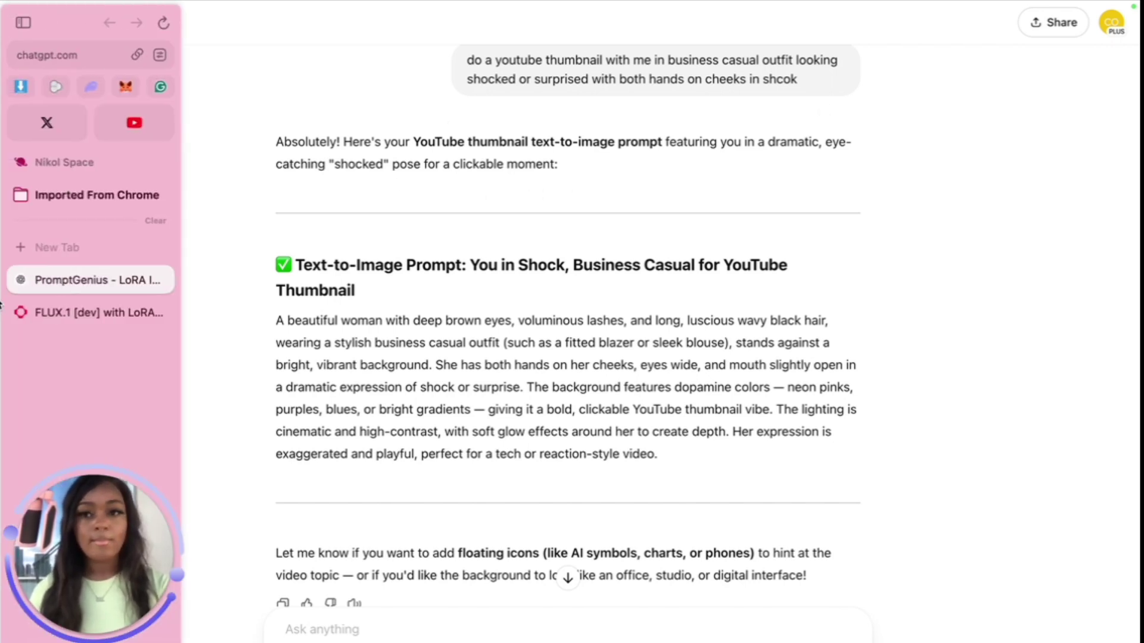
# - Replace the final period with ' bright lighting home office.' and run the thumbnail prompt
pyautogui.click(87, 312)
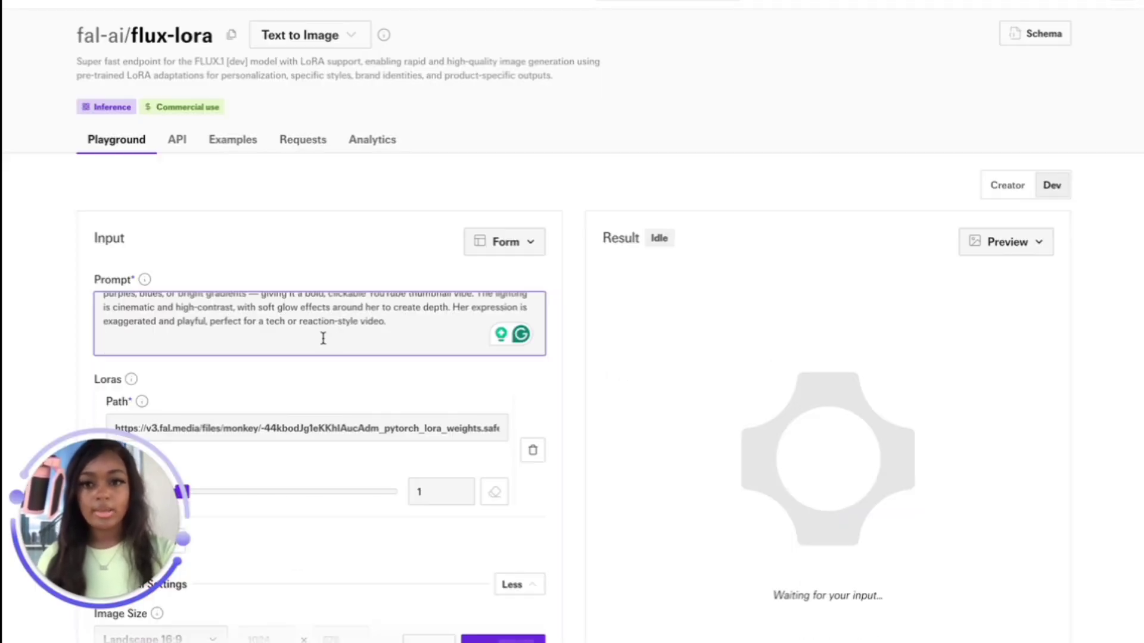
pyautogui.scroll(5, 319, 324)
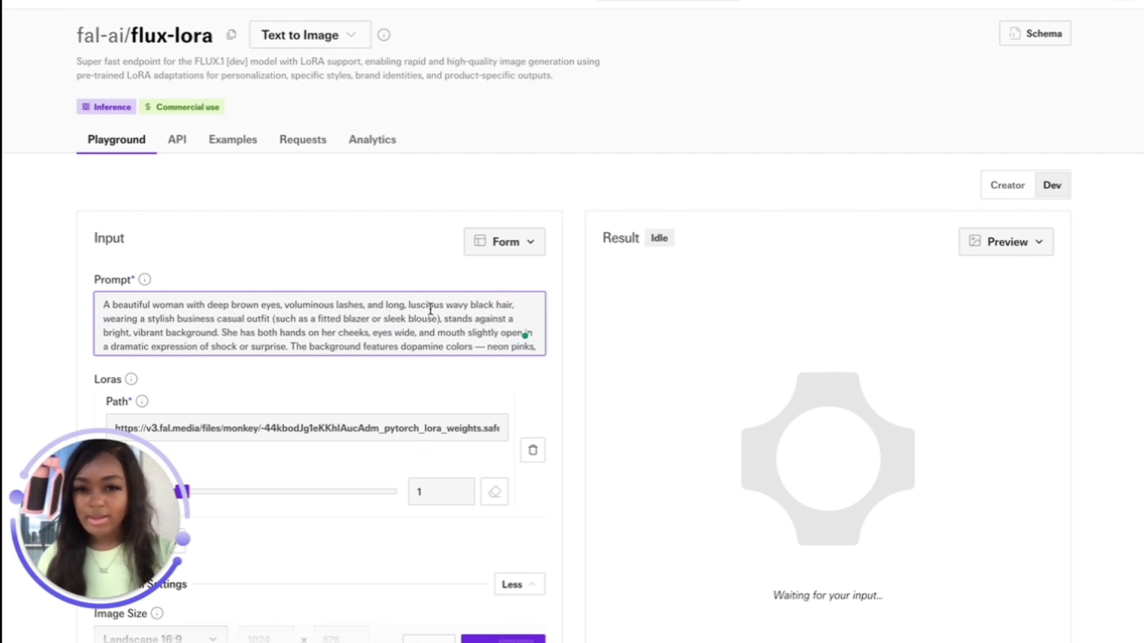
pyautogui.click(220, 333)
pyautogui.press('BackSpace')
pyautogui.write('bright lig')
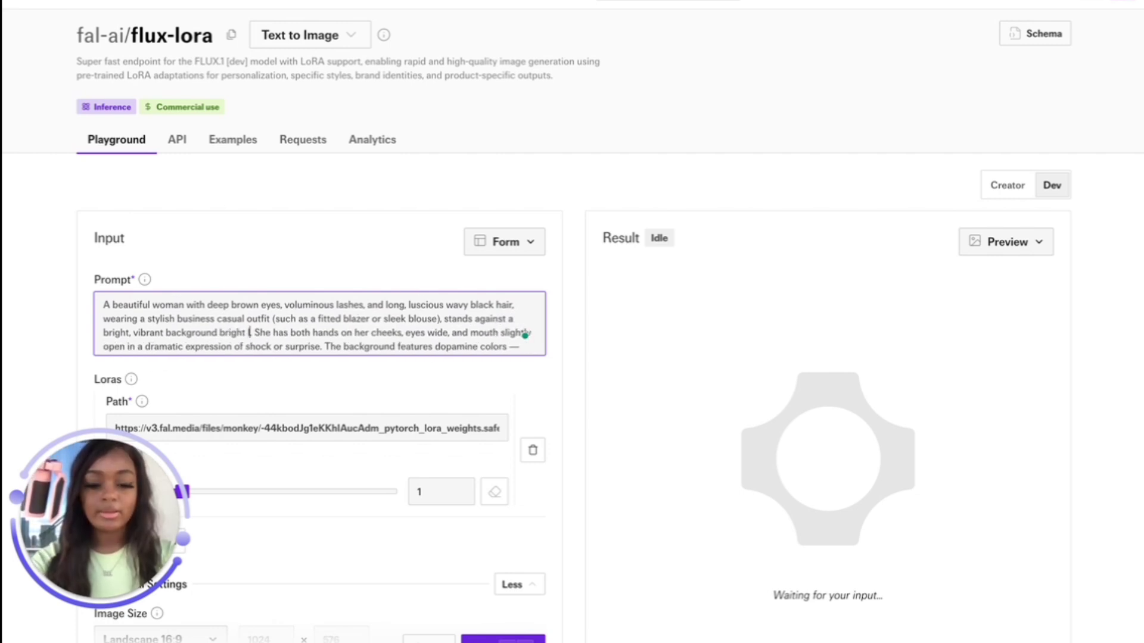
pyautogui.write('hting')
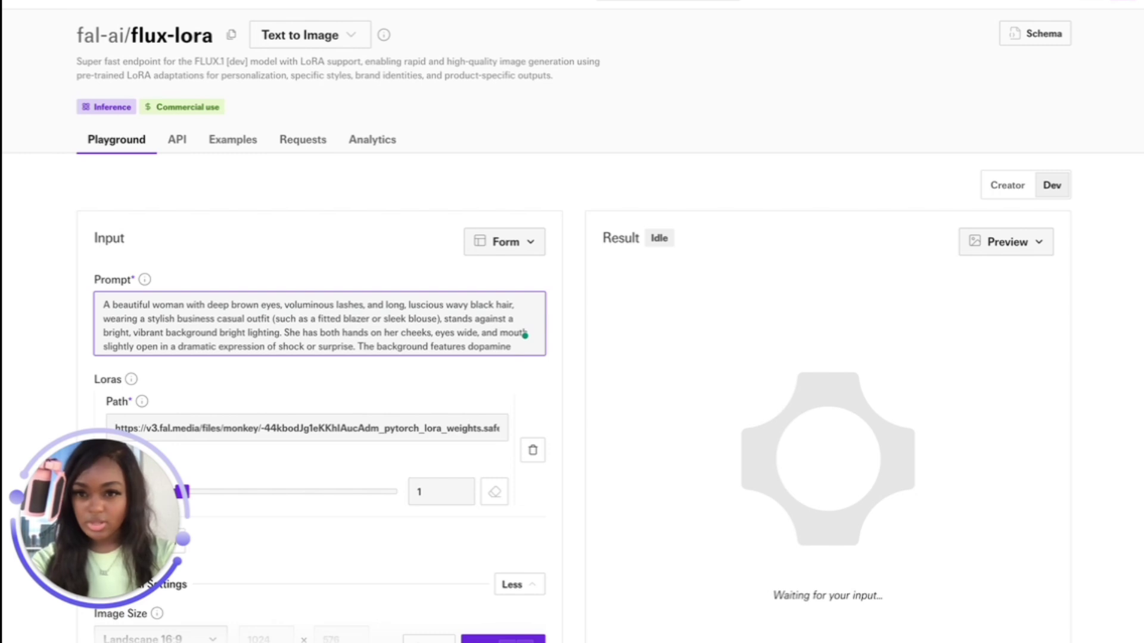
pyautogui.write(' h')
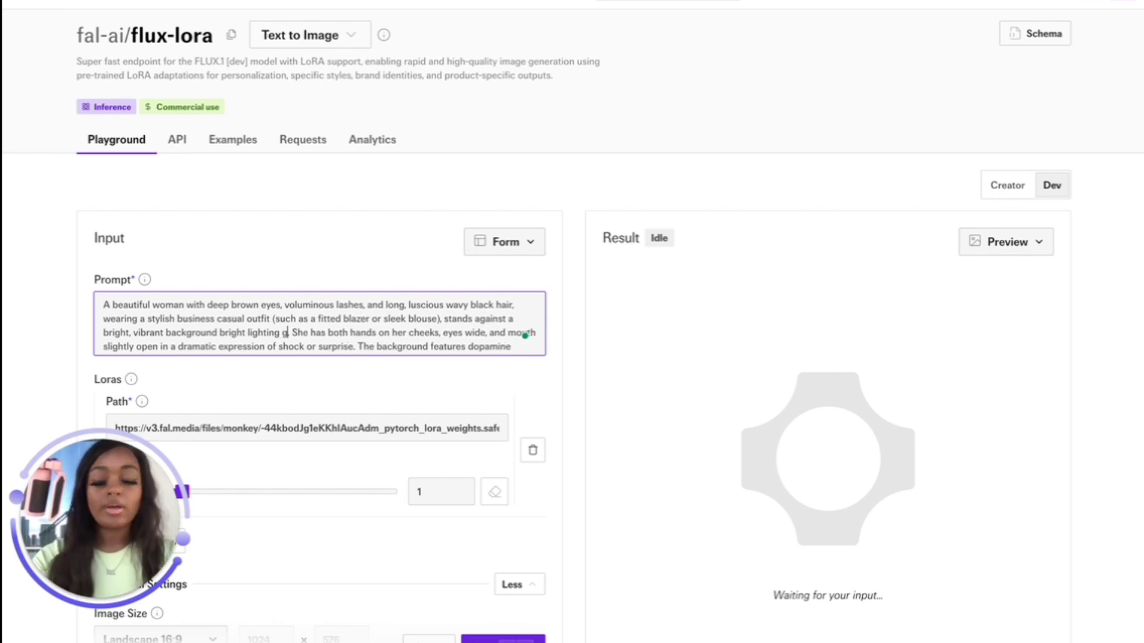
pyautogui.write('ome office.')
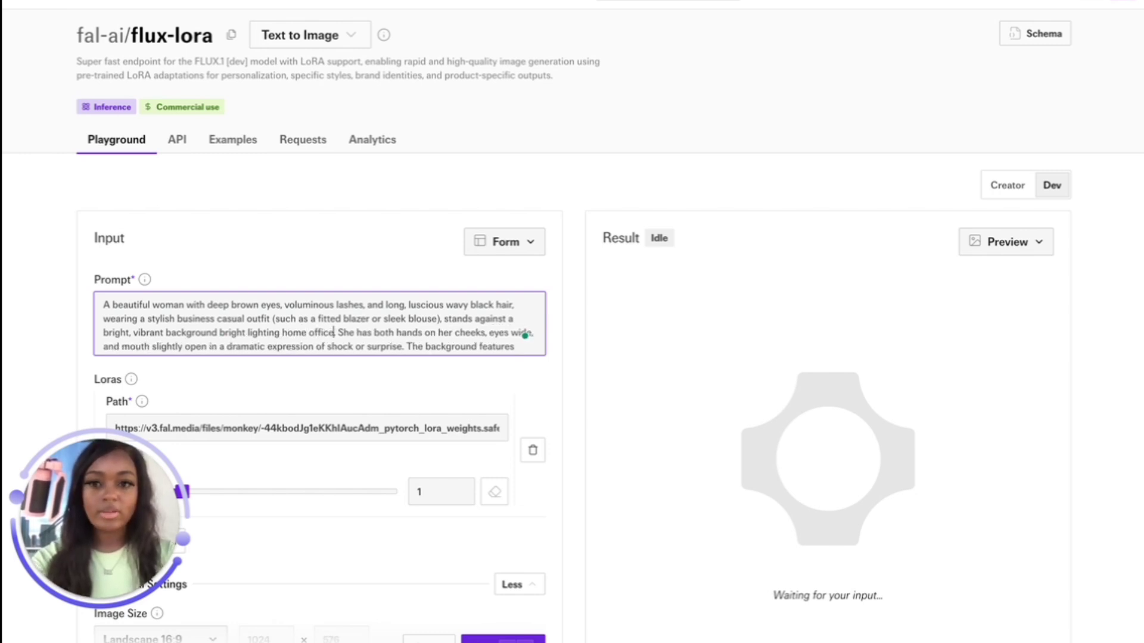
pyautogui.click(512, 638)
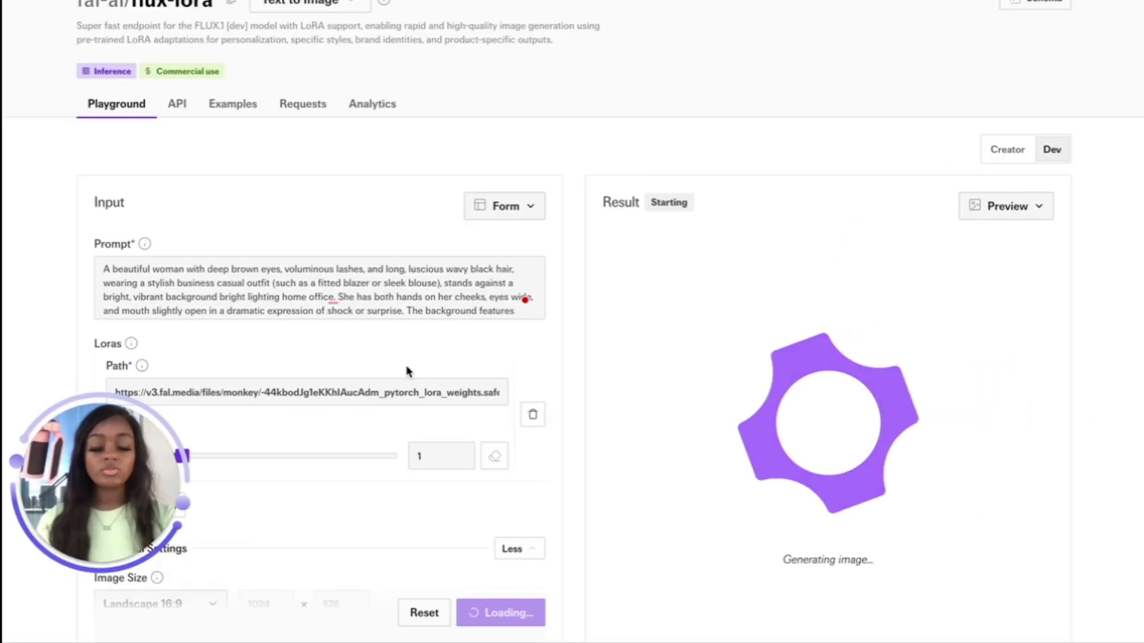
# - Enlarge the first shocked pink-background result, close it, and return focus to the prompt
pyautogui.scroll(-1, 406, 366)
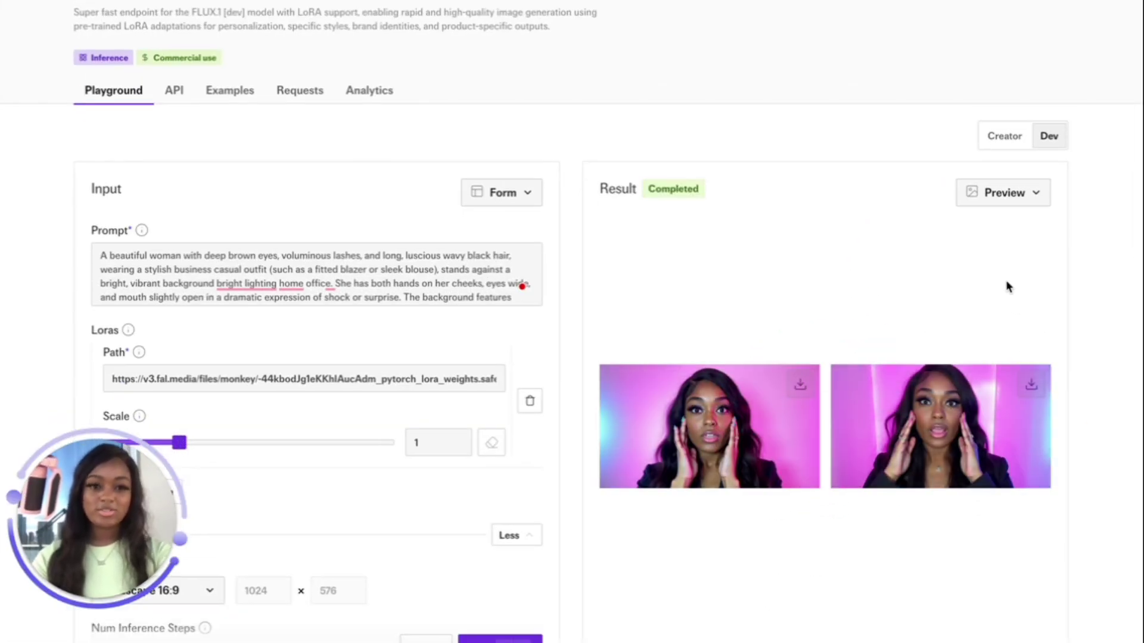
pyautogui.click(784, 422)
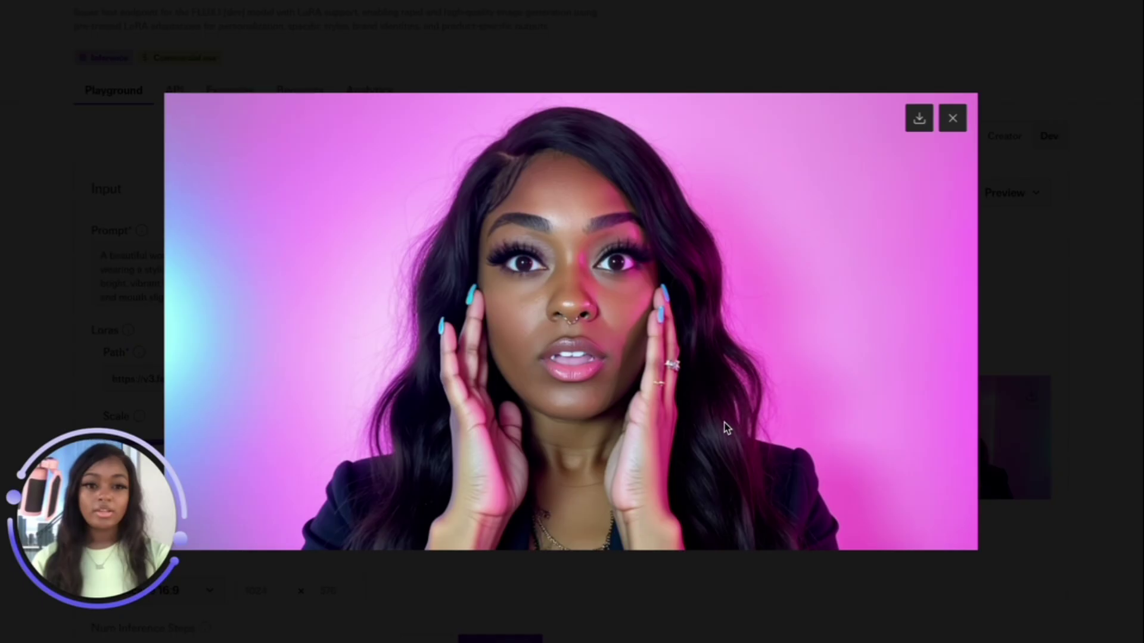
pyautogui.click(1084, 292)
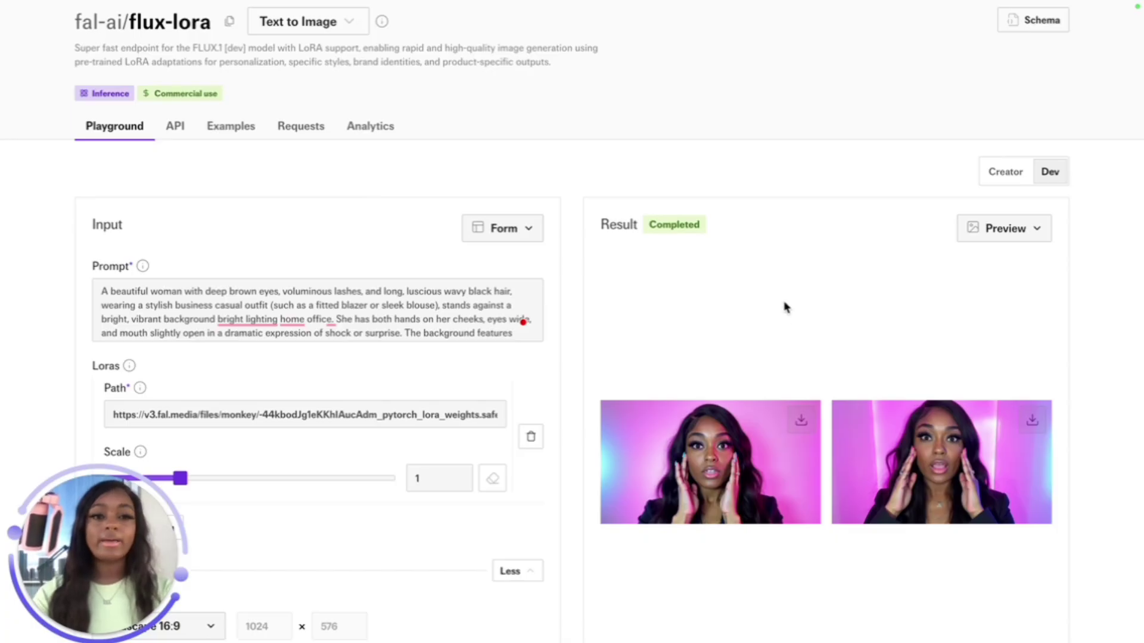
pyautogui.click(368, 306)
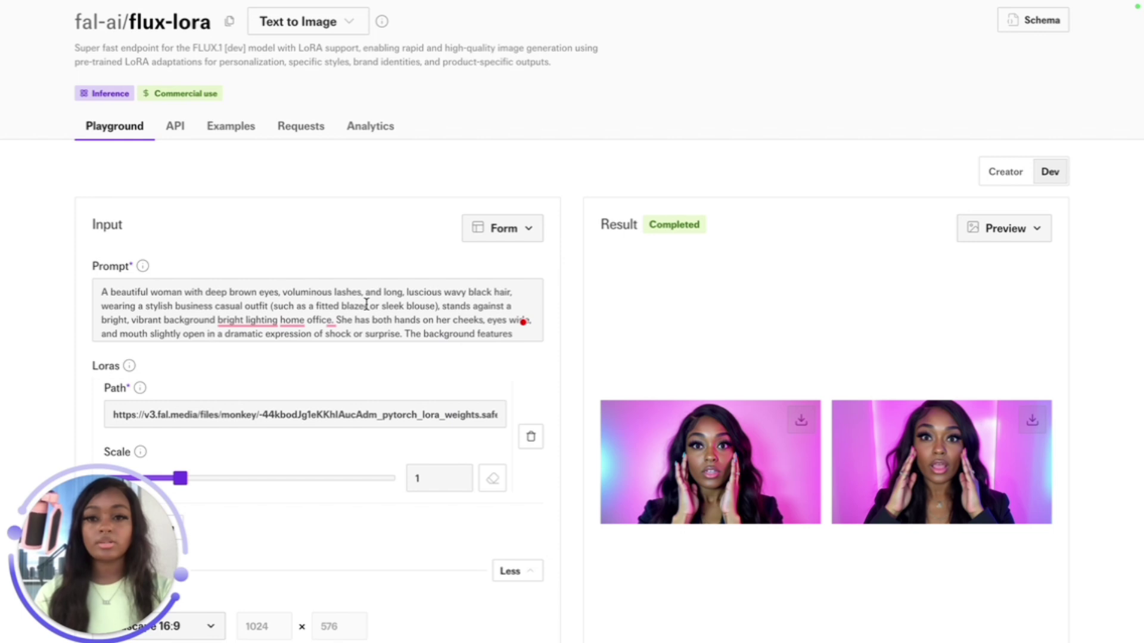
pyautogui.scroll(-3, 417, 315)
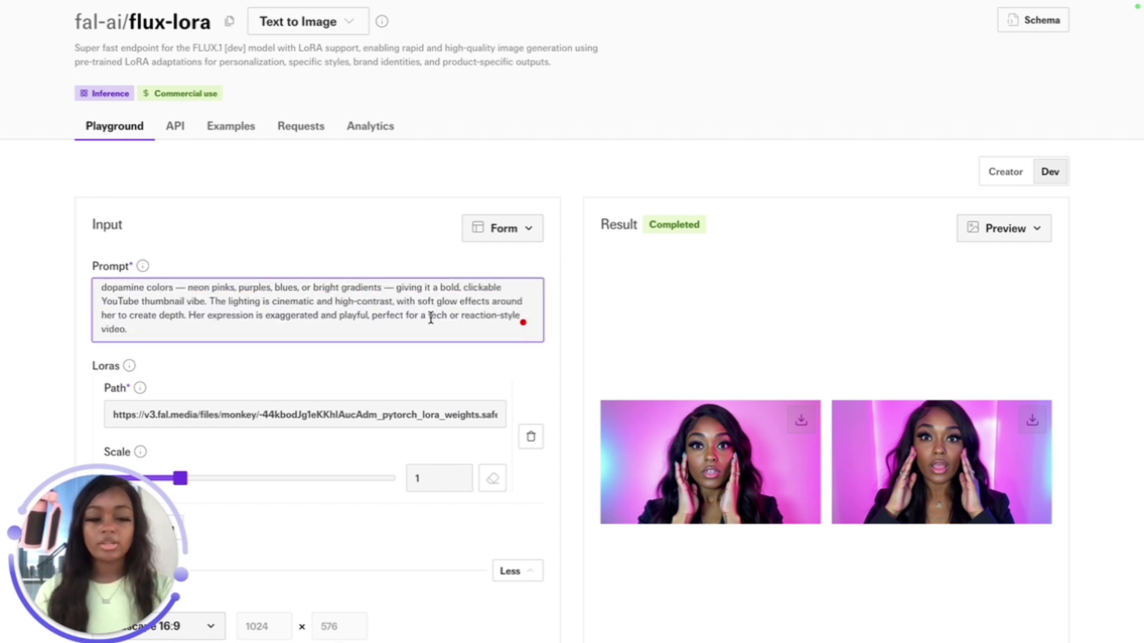
pyautogui.scroll(5, 431, 318)
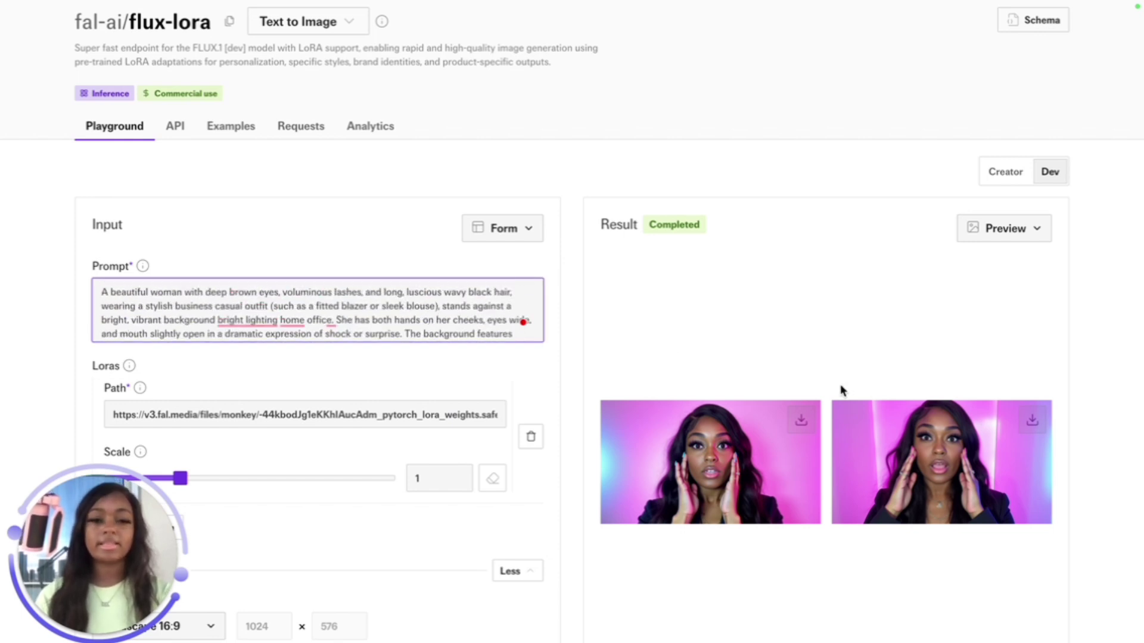